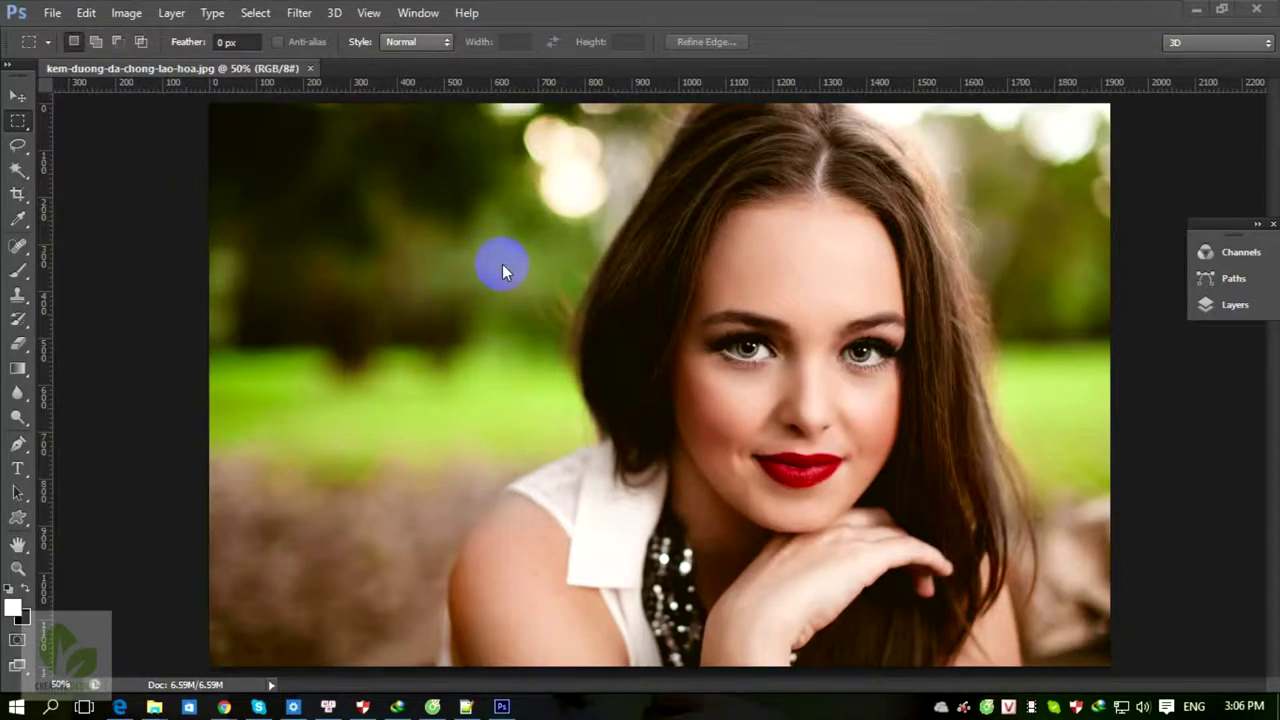
Open the File menu with the portrait kem-duong-da-chong-lao-hoa.jpg showing.
click(52, 13)
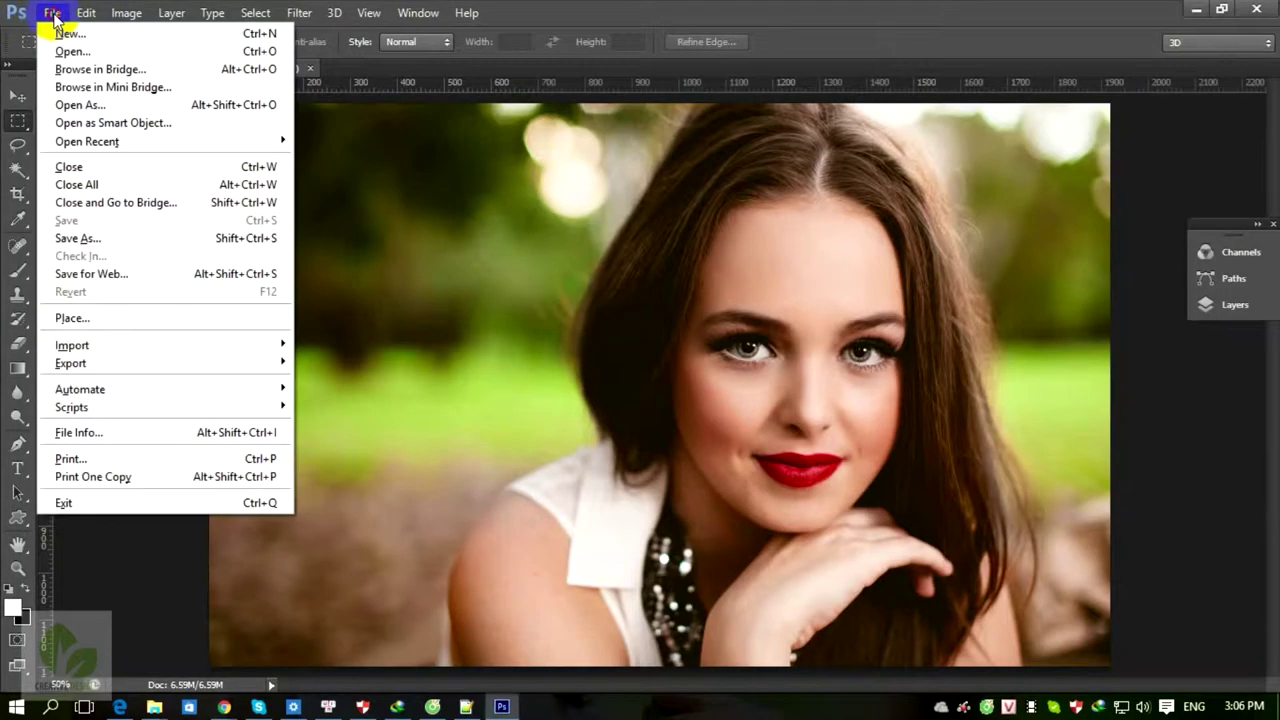
Create a new white 500 × 500 px document at 150 pixels/inch named creat-paten.
click(52, 13)
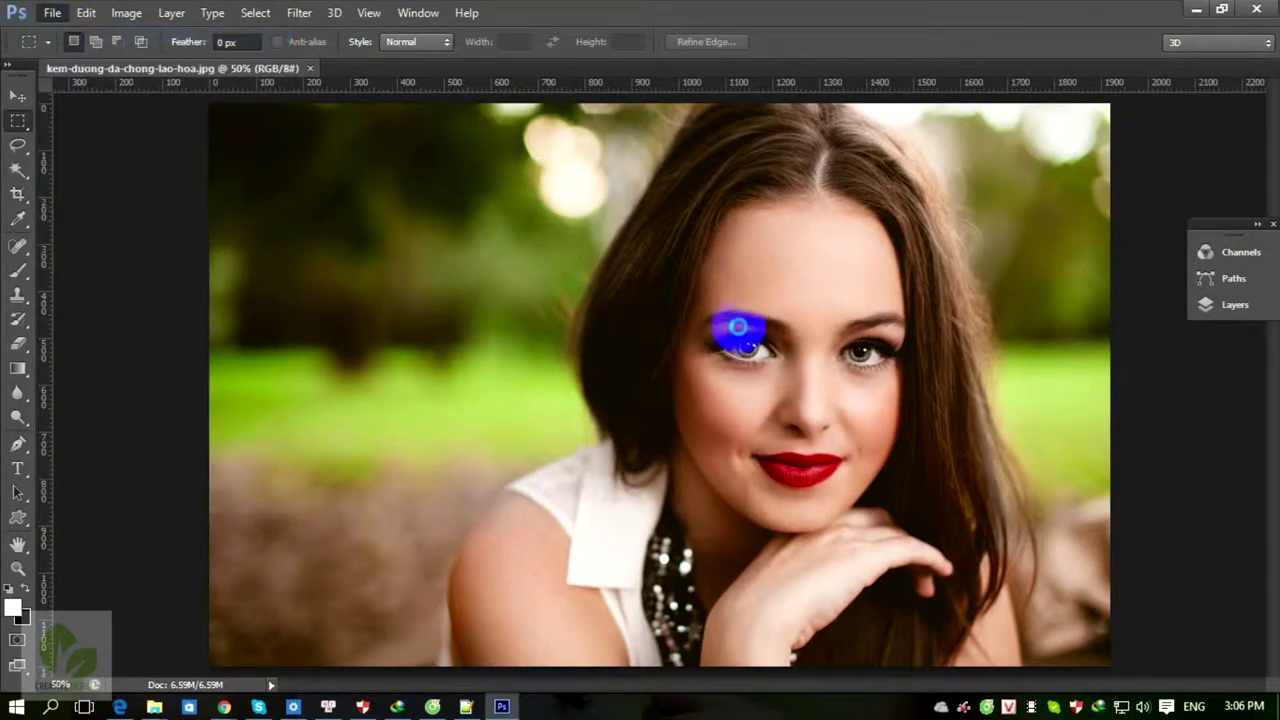
key(ctrl+n)
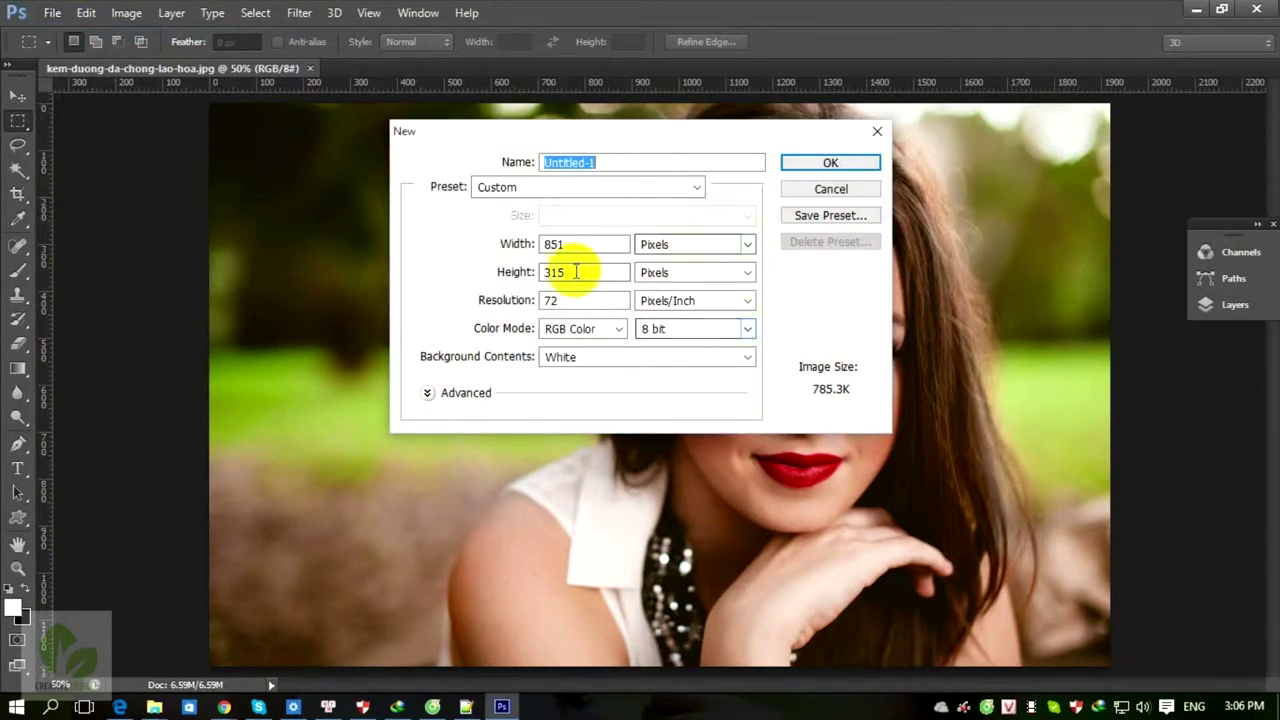
double_click(556, 300)
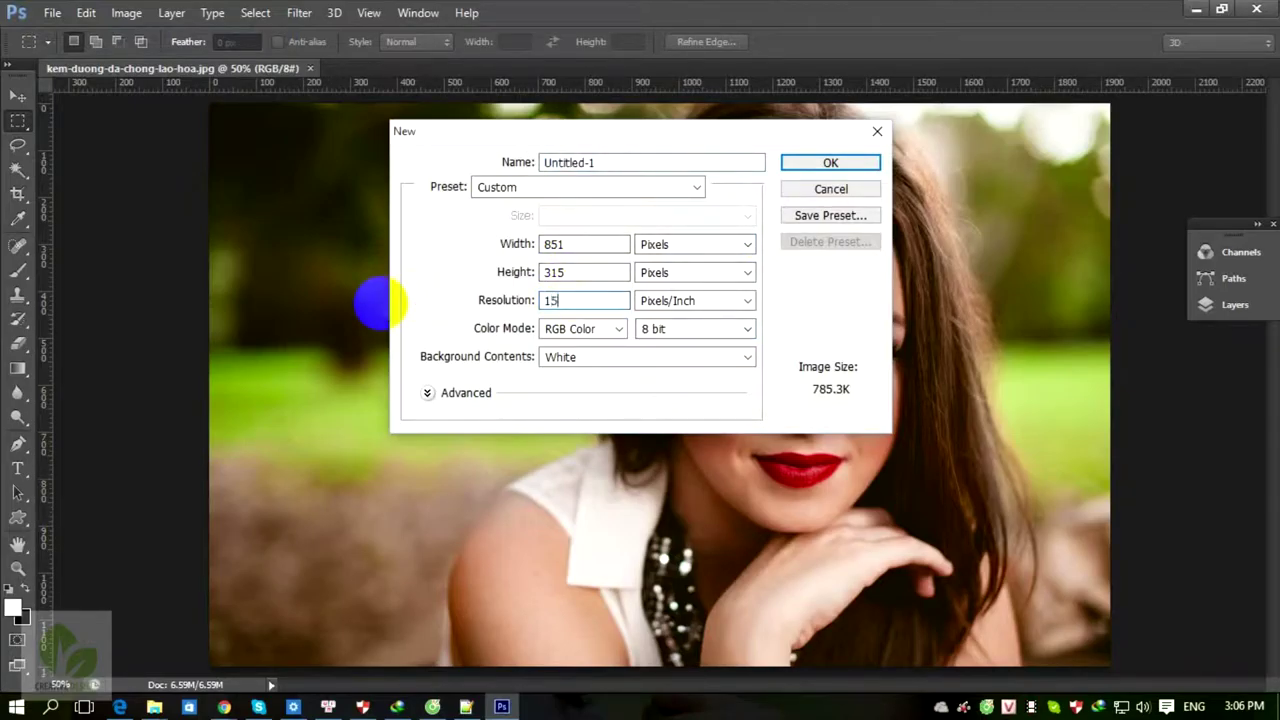
double_click(575, 244)
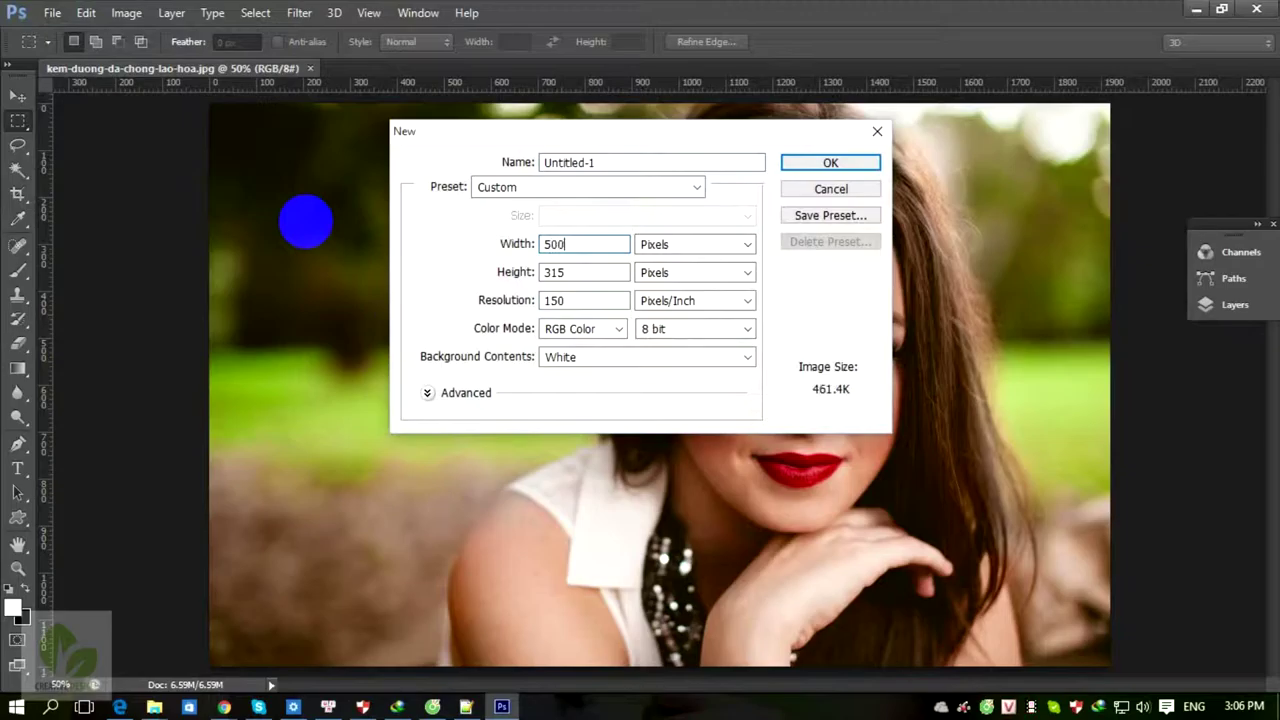
key(Tab)
key(Tab)
text(5)
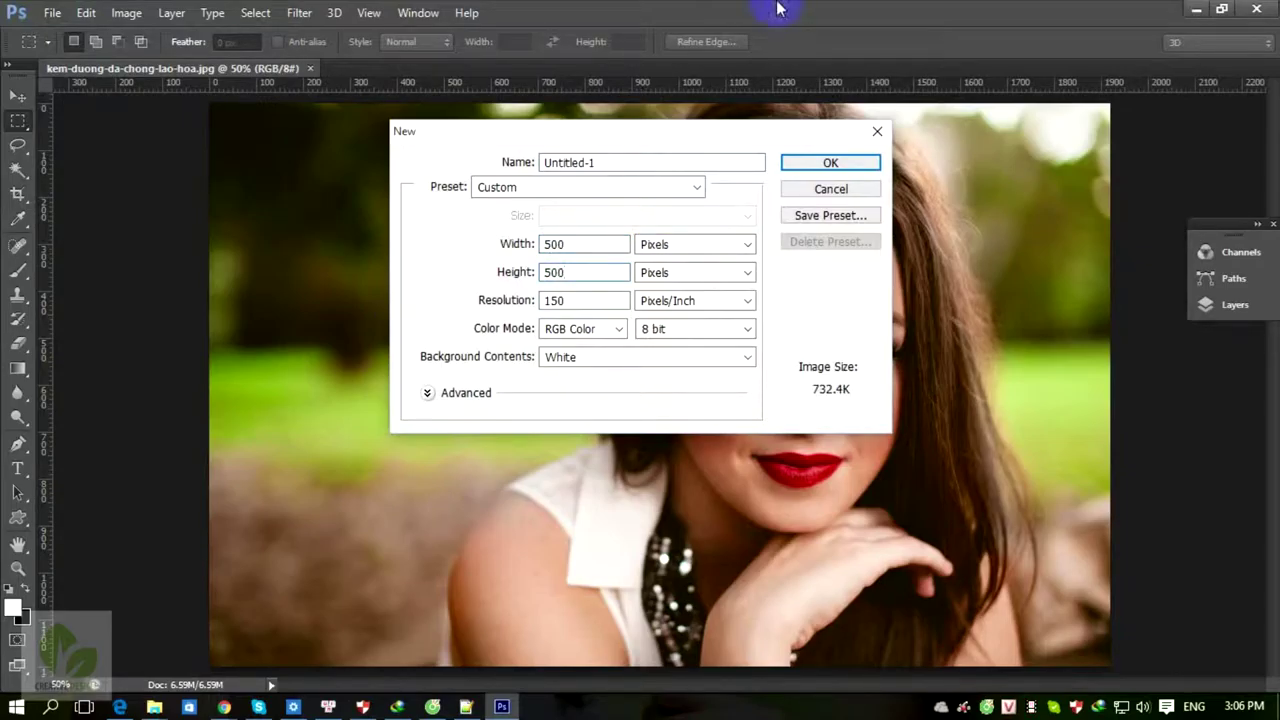
double_click(620, 166)
text(cv)
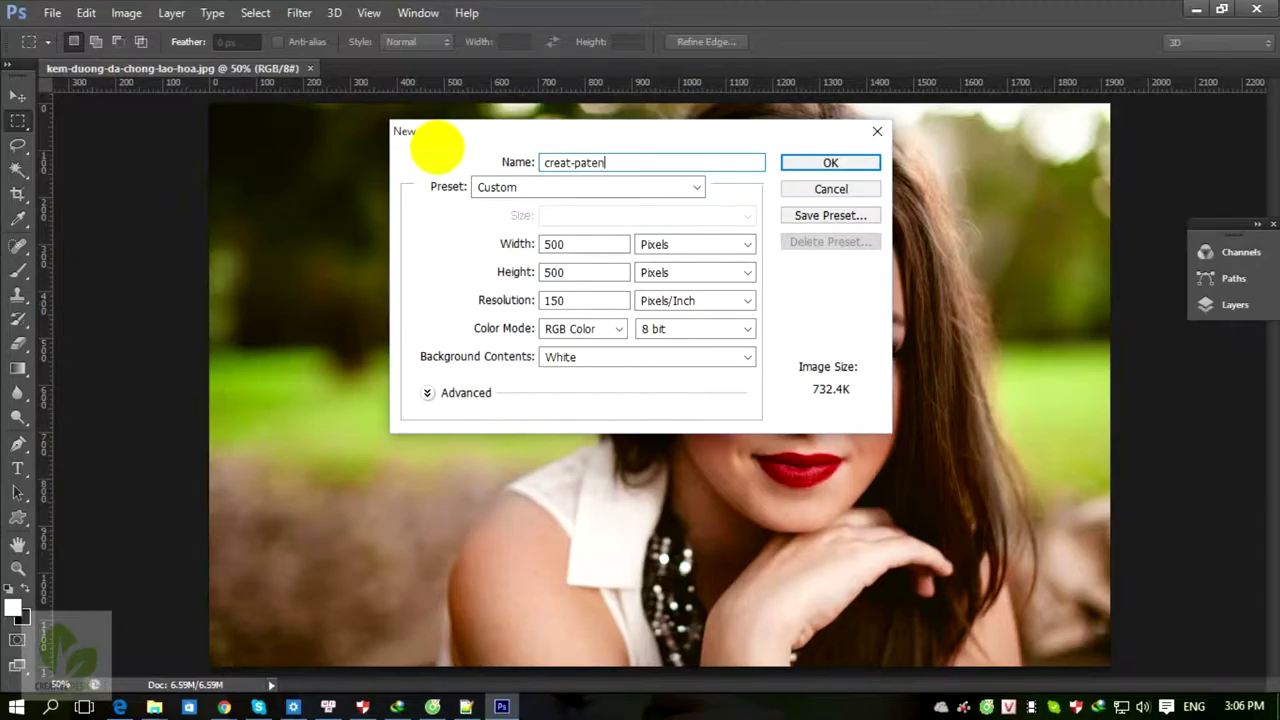
click(814, 161)
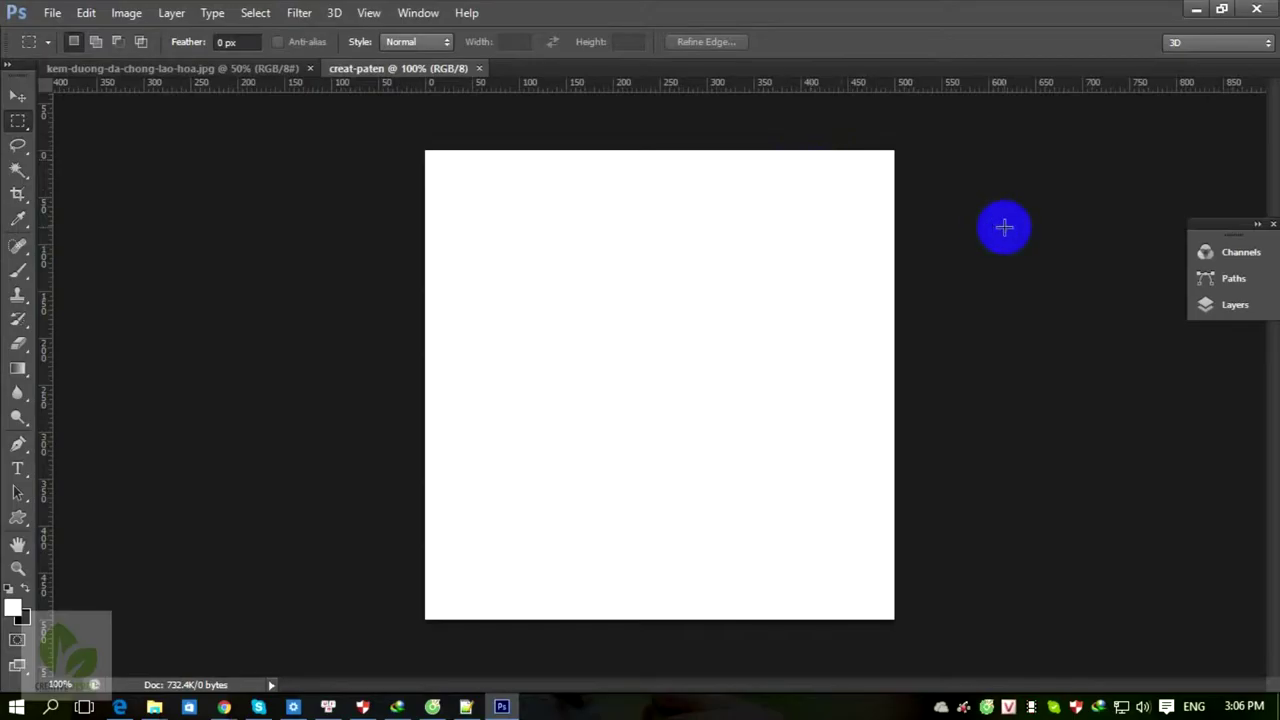
Convert the creat-paten Background into an editable Layer 0.
click(1208, 305)
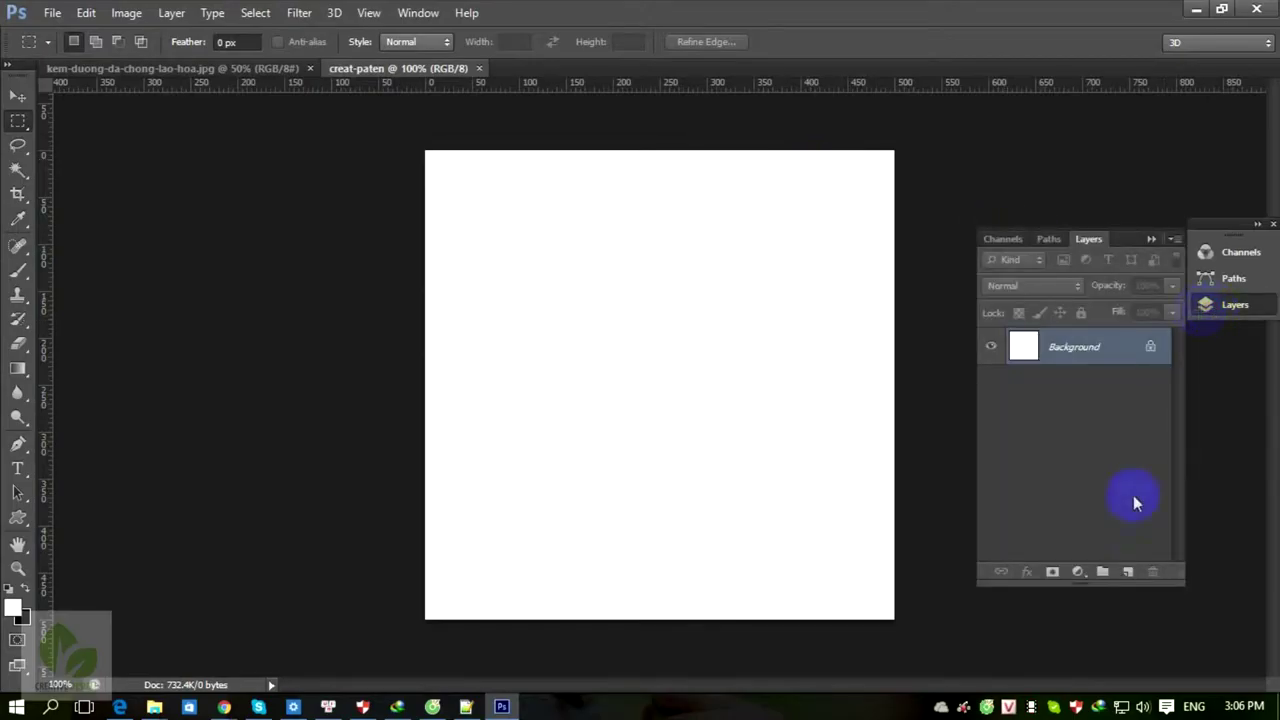
double_click(1049, 343)
key(Return)
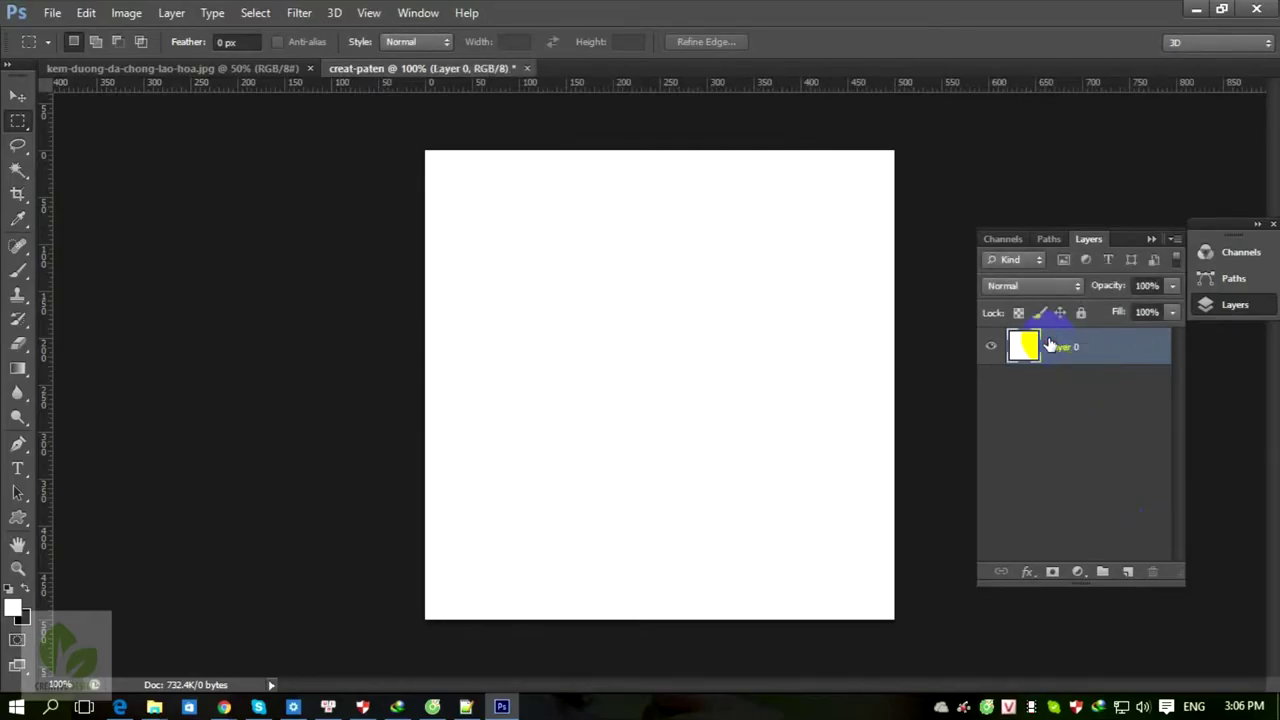
Give Layer 0 an 8 px black Inside stroke framing the white square.
right_click(1040, 358)
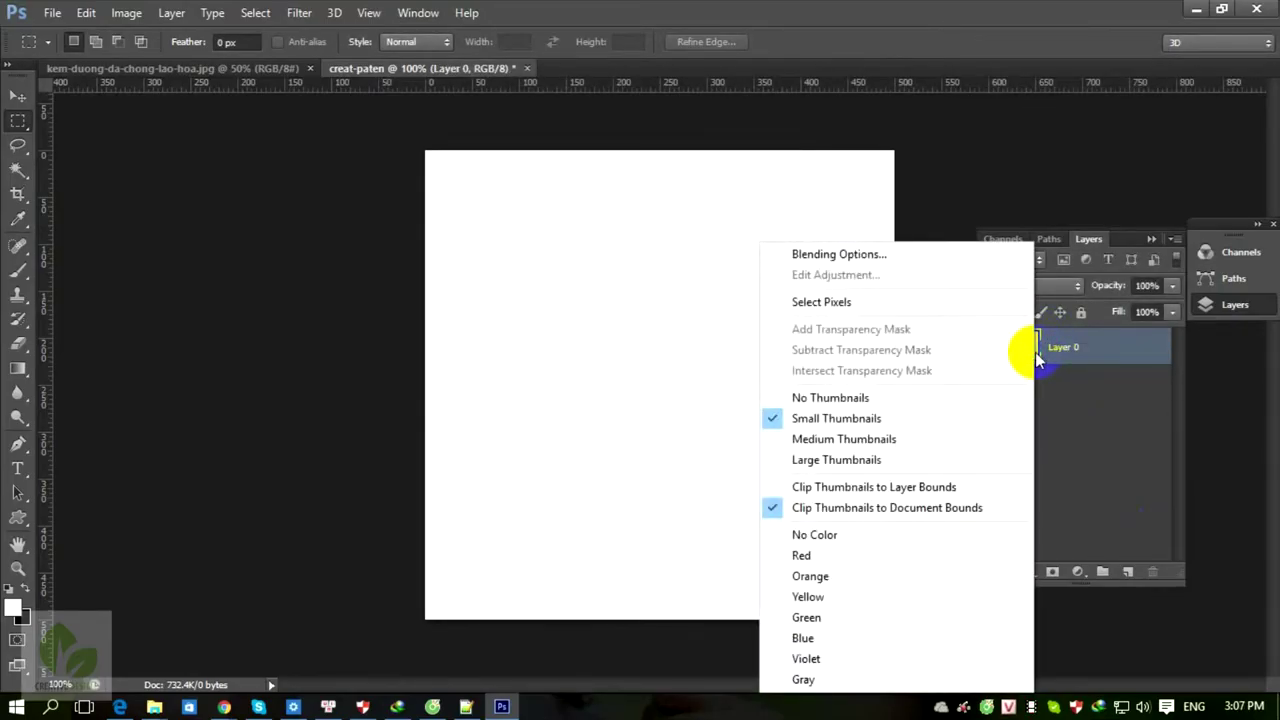
click(862, 254)
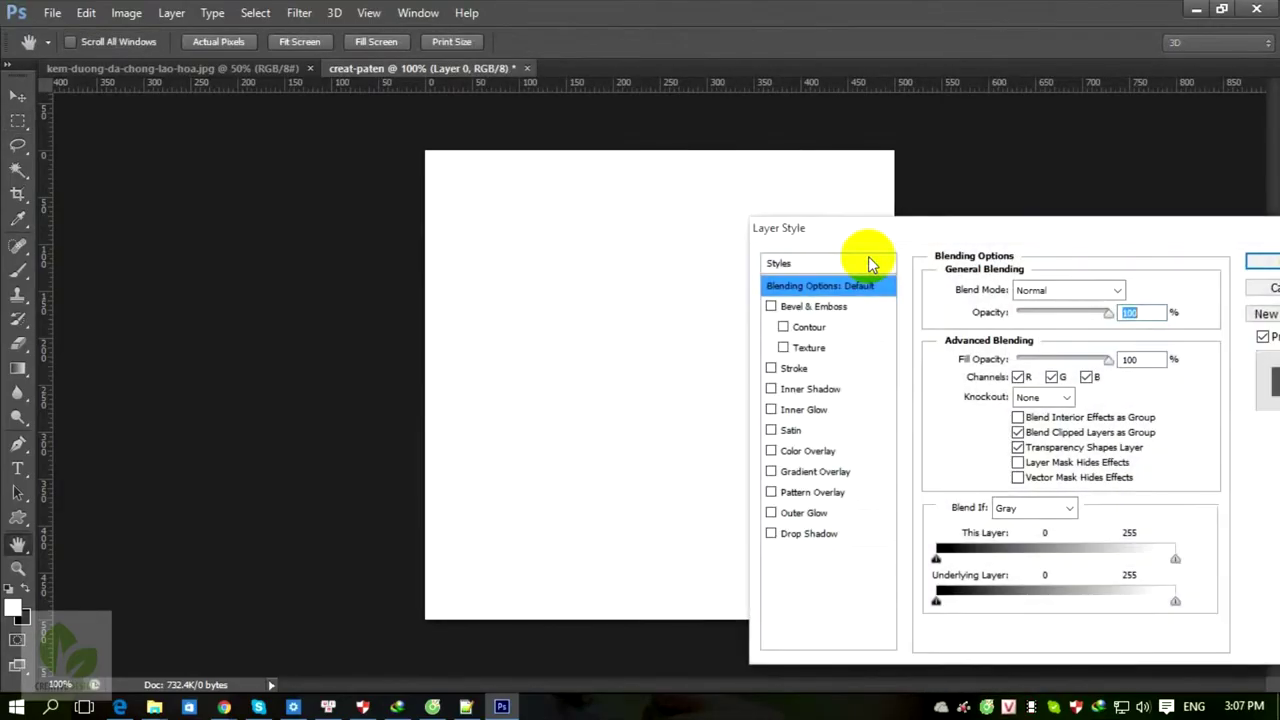
click(794, 368)
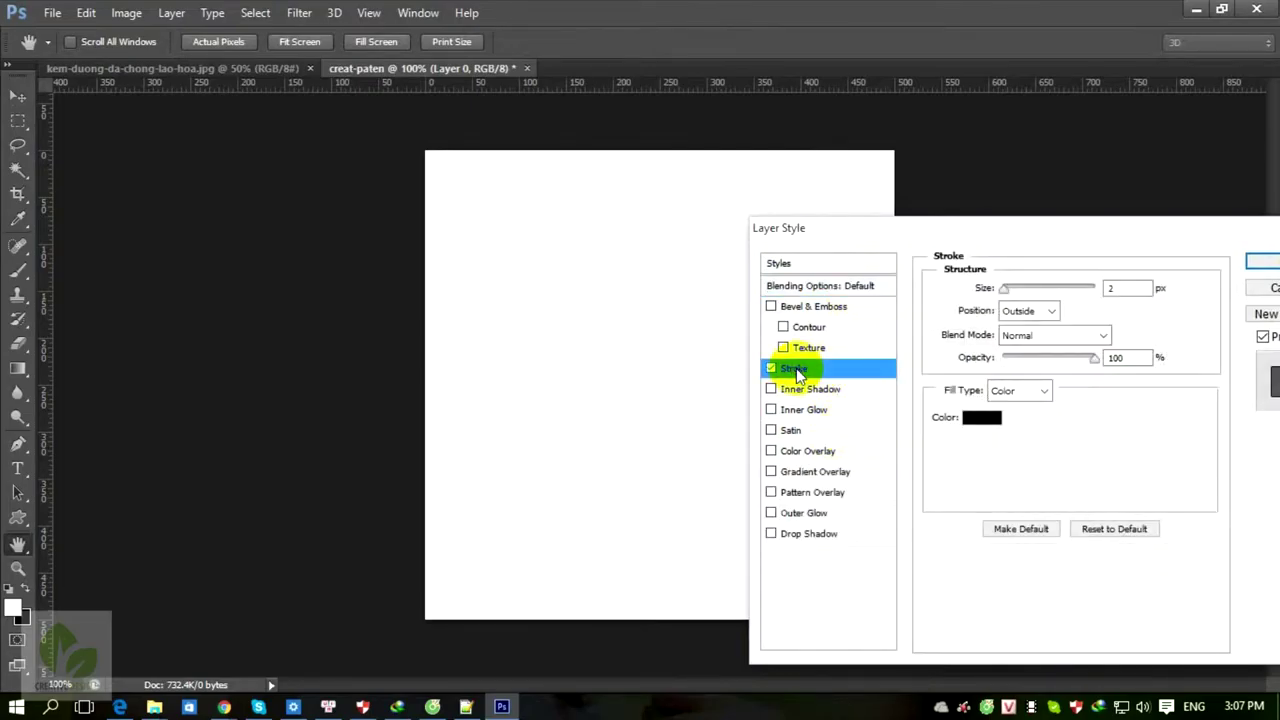
drag(1003, 287, 1012, 290)
click(1028, 310)
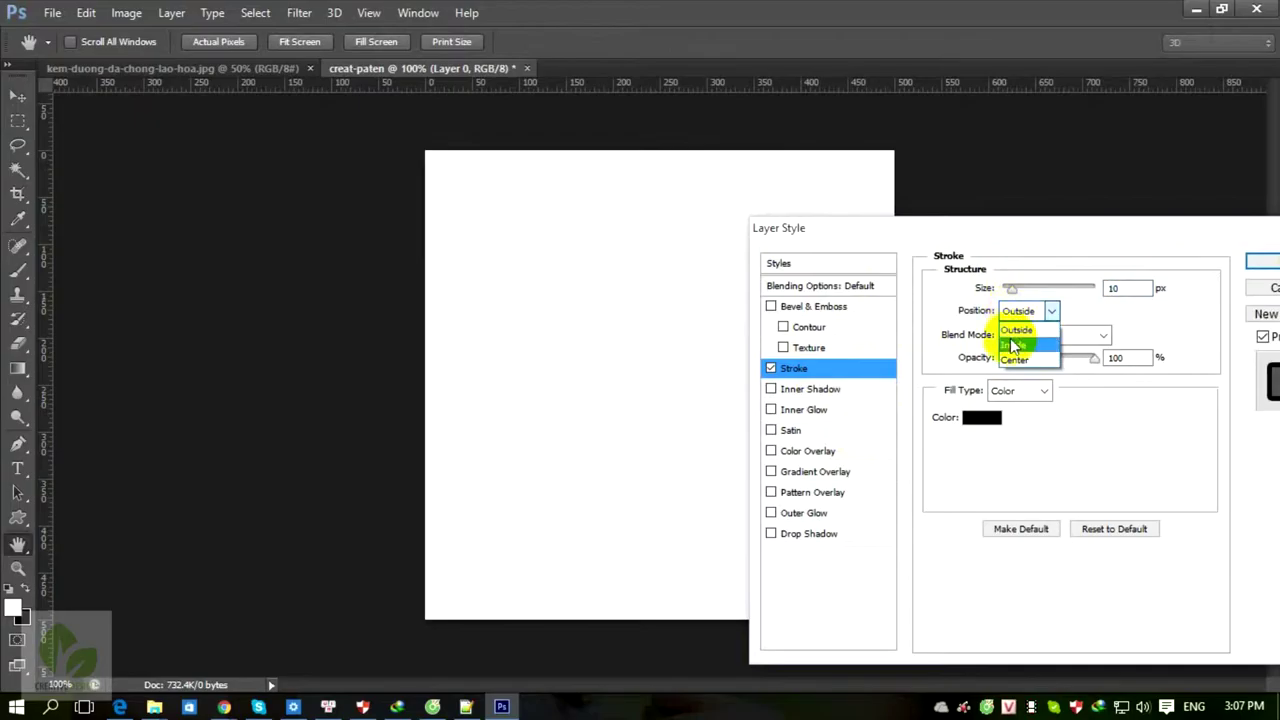
click(1020, 336)
drag(1011, 288, 1012, 288)
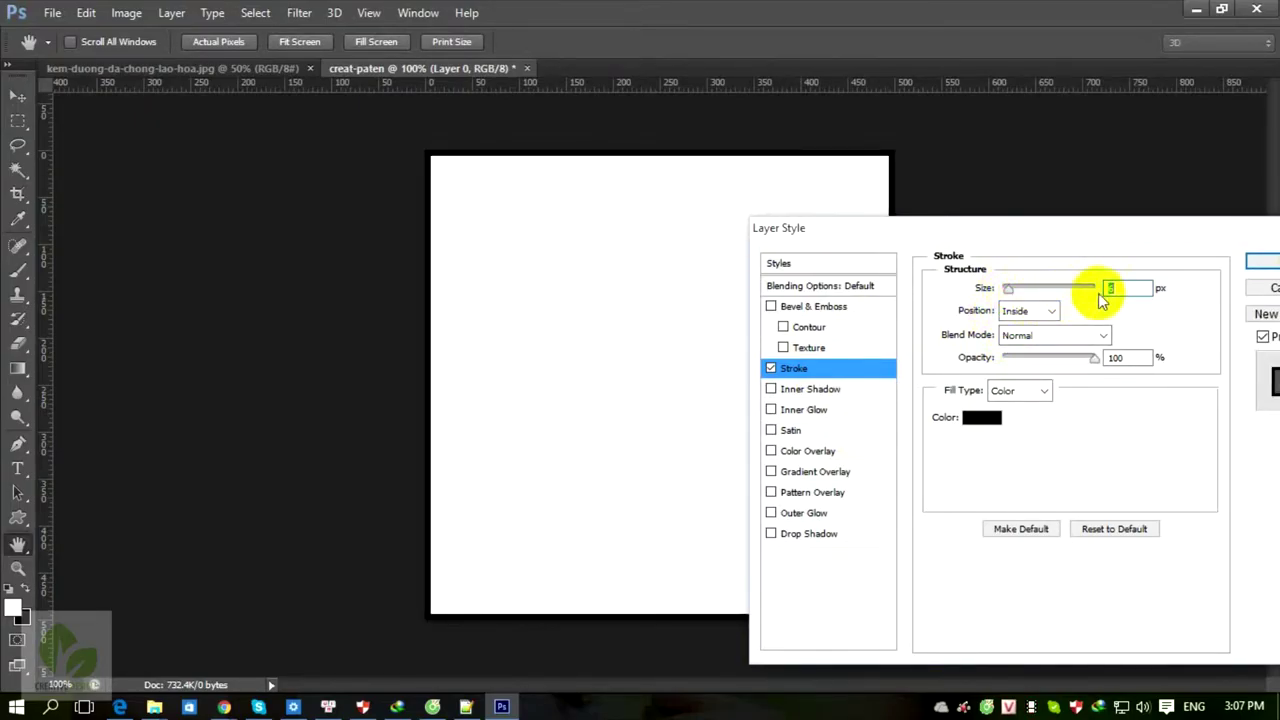
text(8)
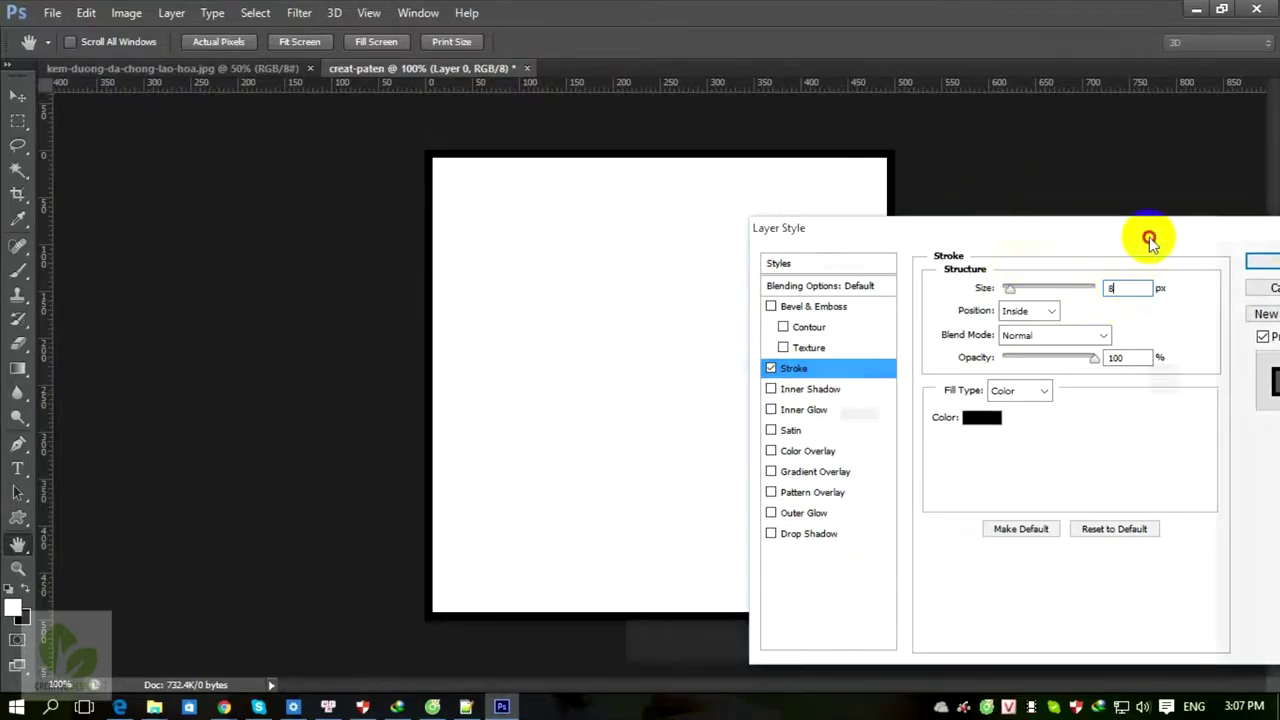
drag(1140, 234, 931, 217)
click(1078, 244)
key(m)
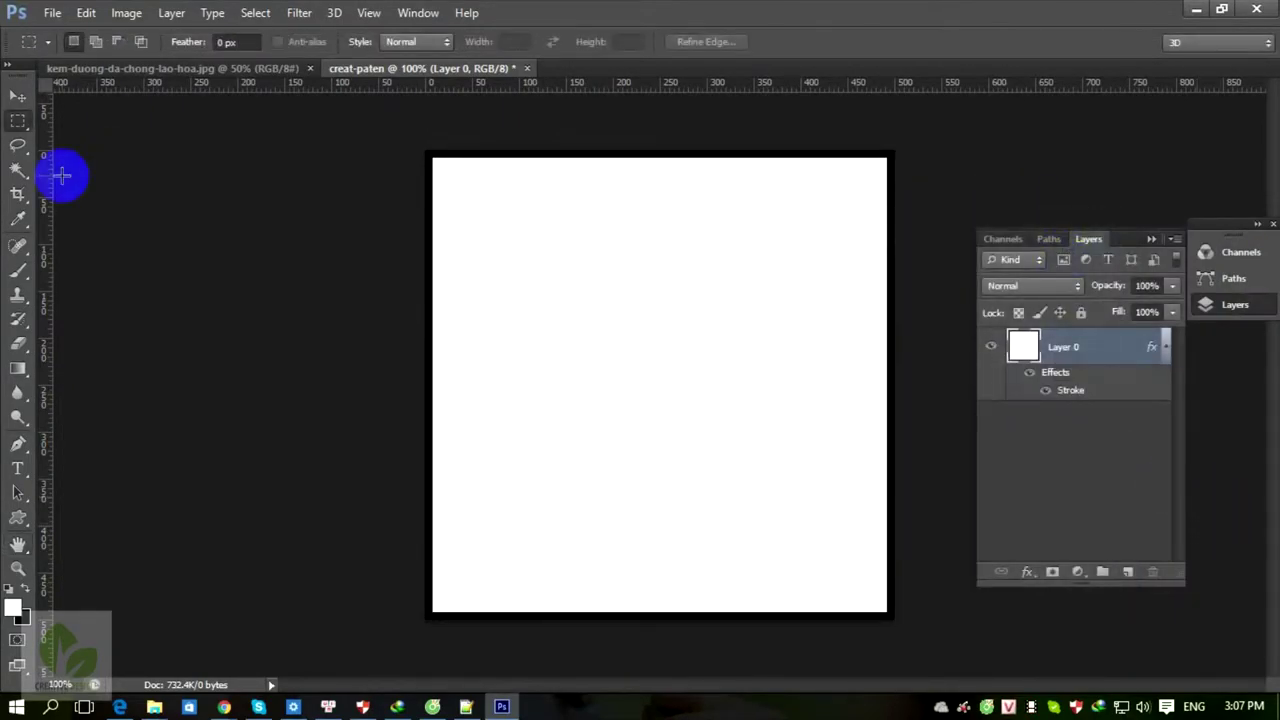
click(54, 13)
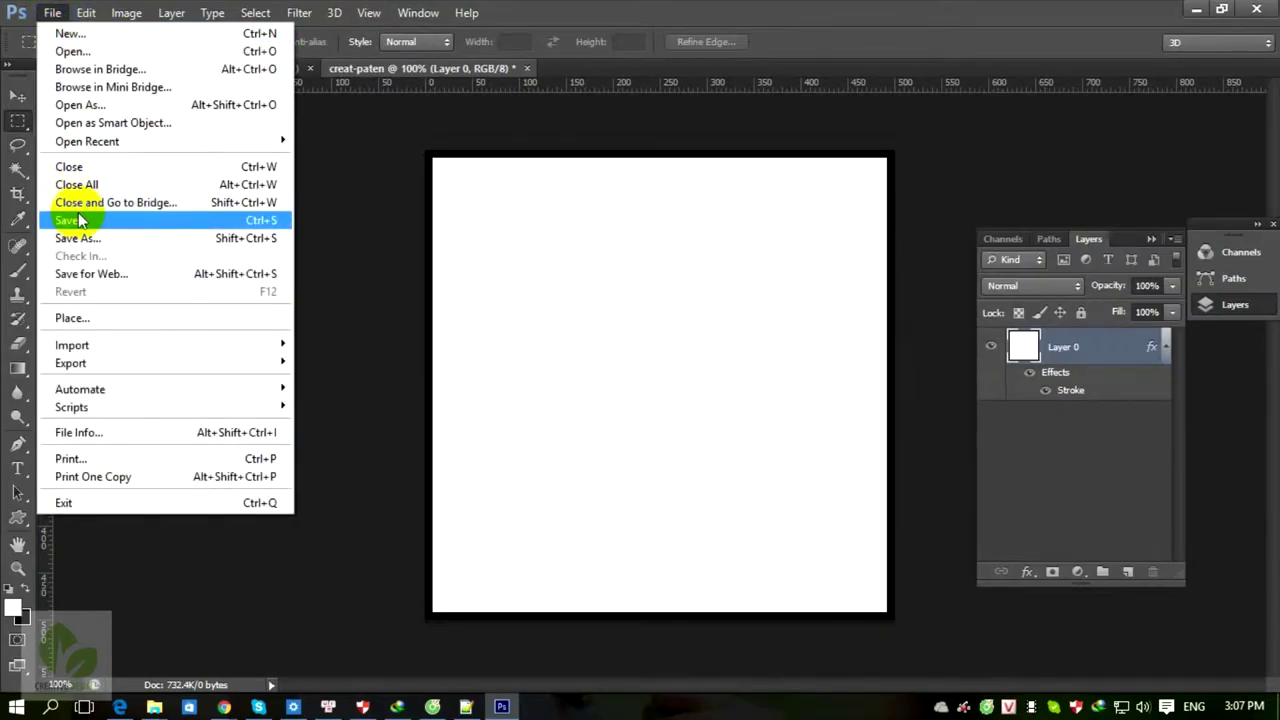
Define the bordered square as a pattern named pattern-rectangle.
mouse_move(86, 12)
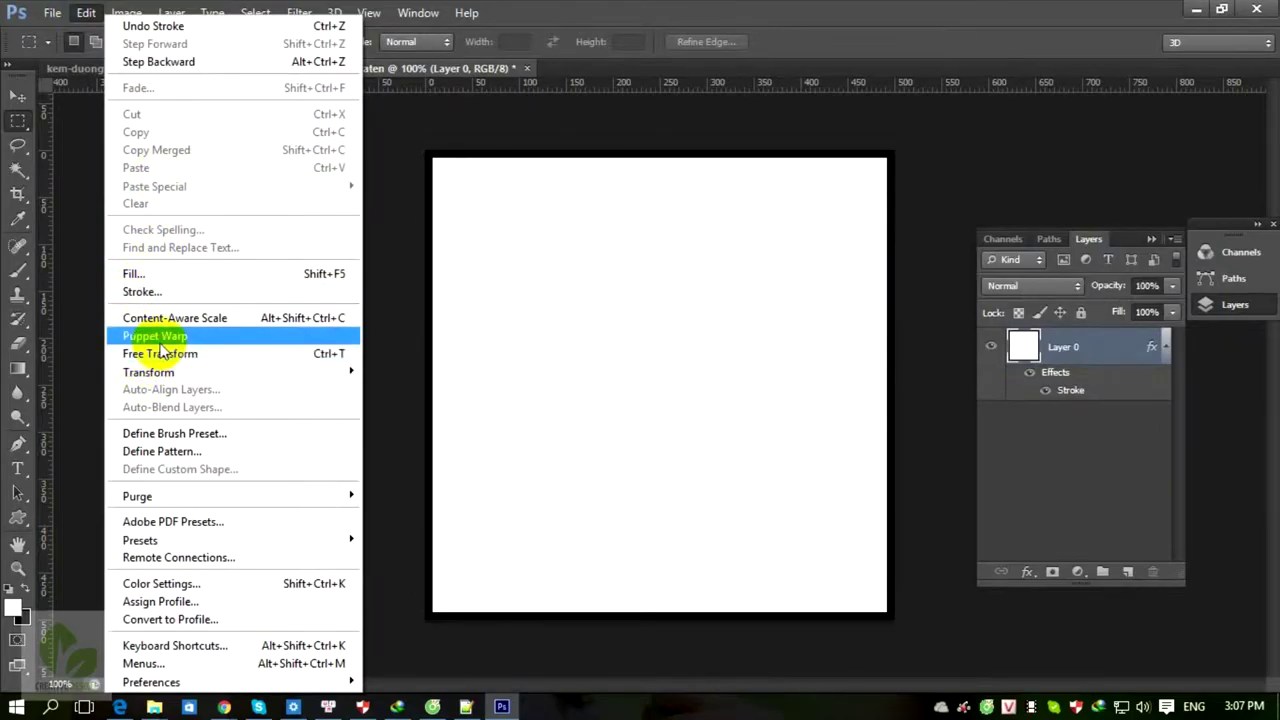
click(165, 451)
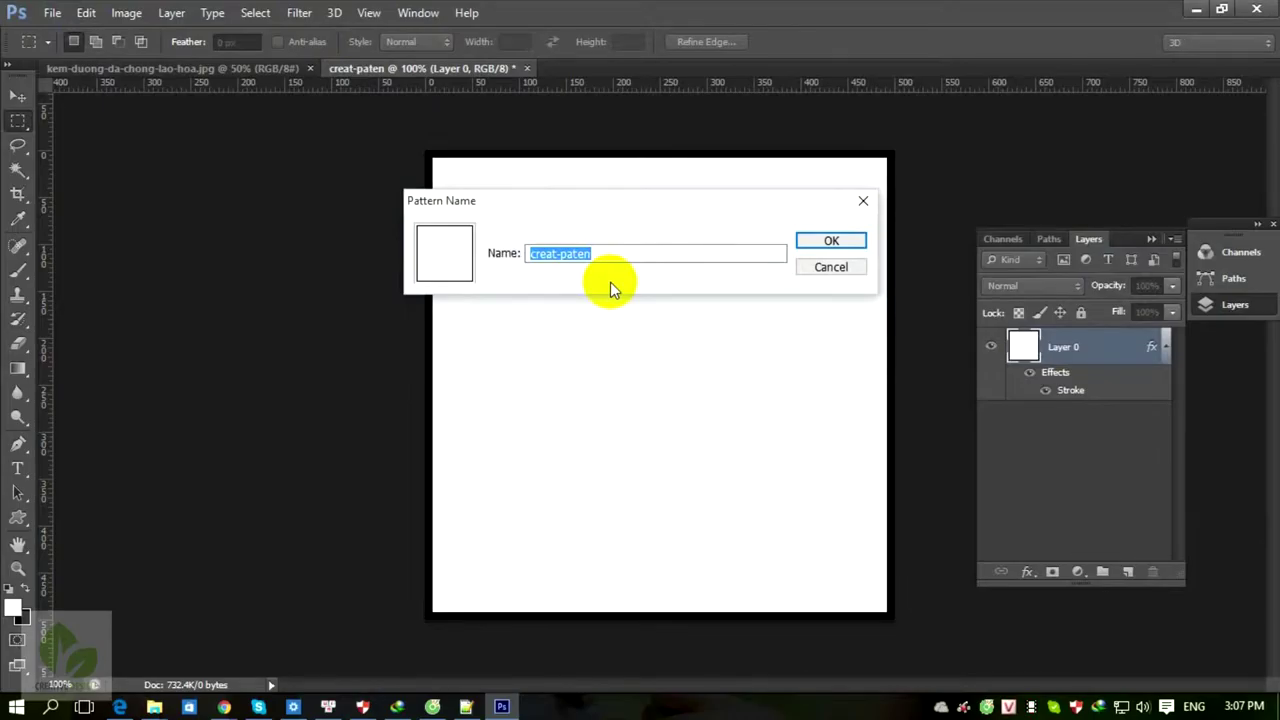
text(pattern-rectangle)
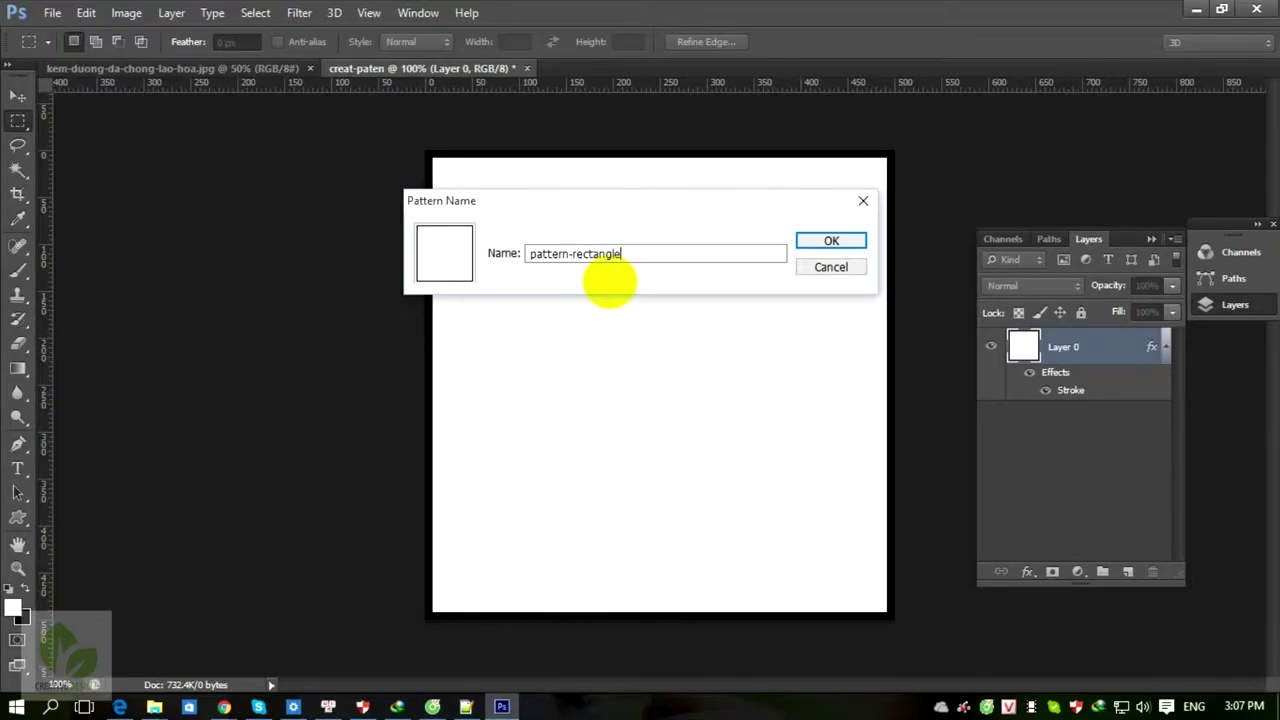
key(Return)
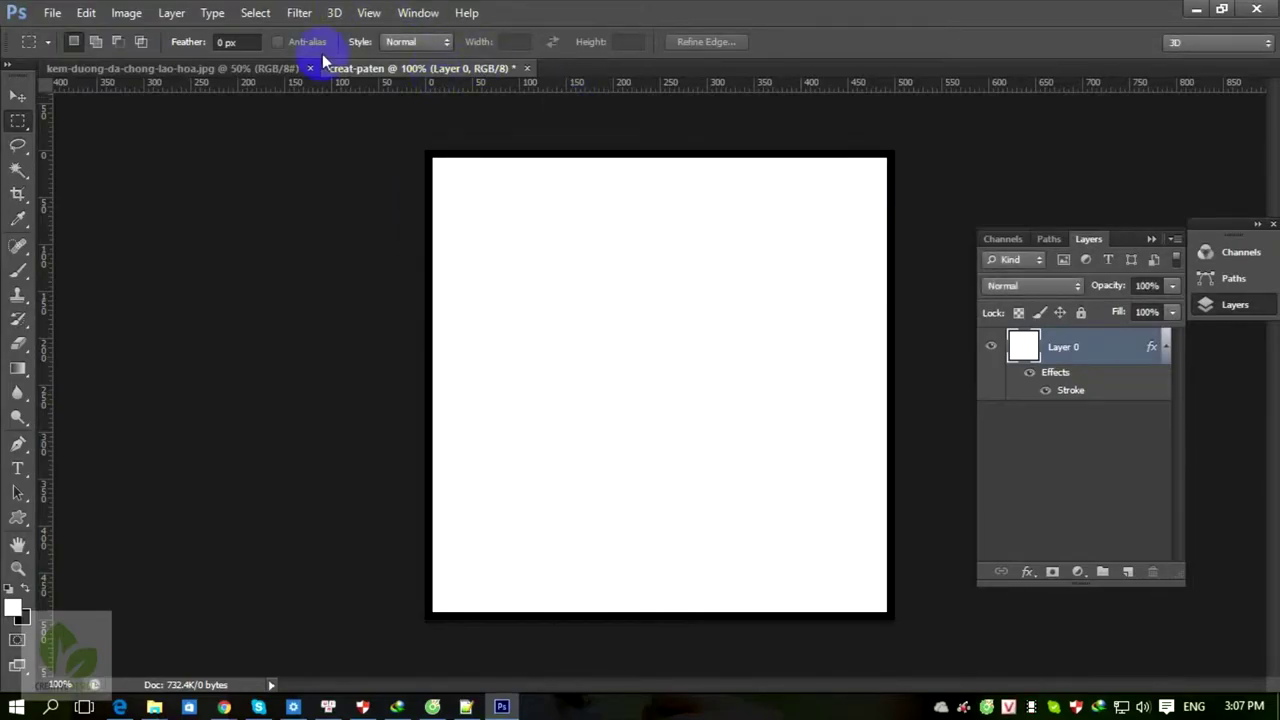
click(277, 72)
Add an empty Layer 1 and a Background copy, and fill Layer 1 with solid colour.
click(1149, 344)
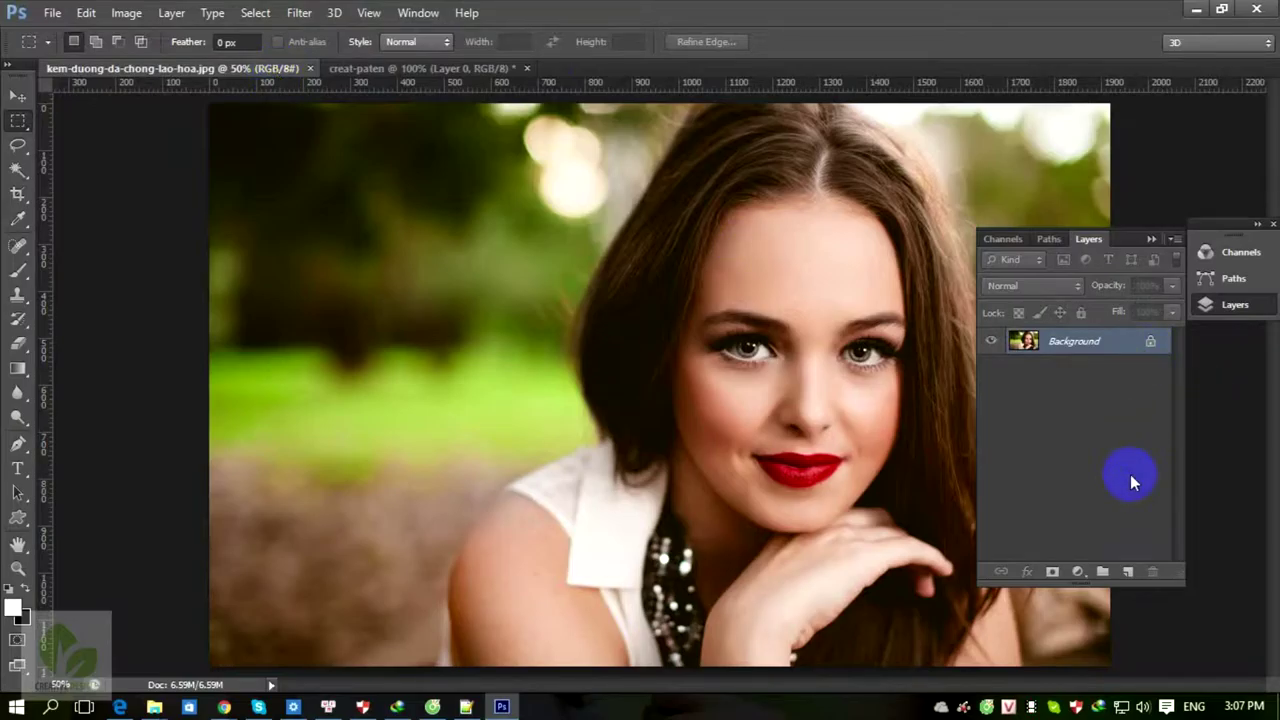
click(1128, 573)
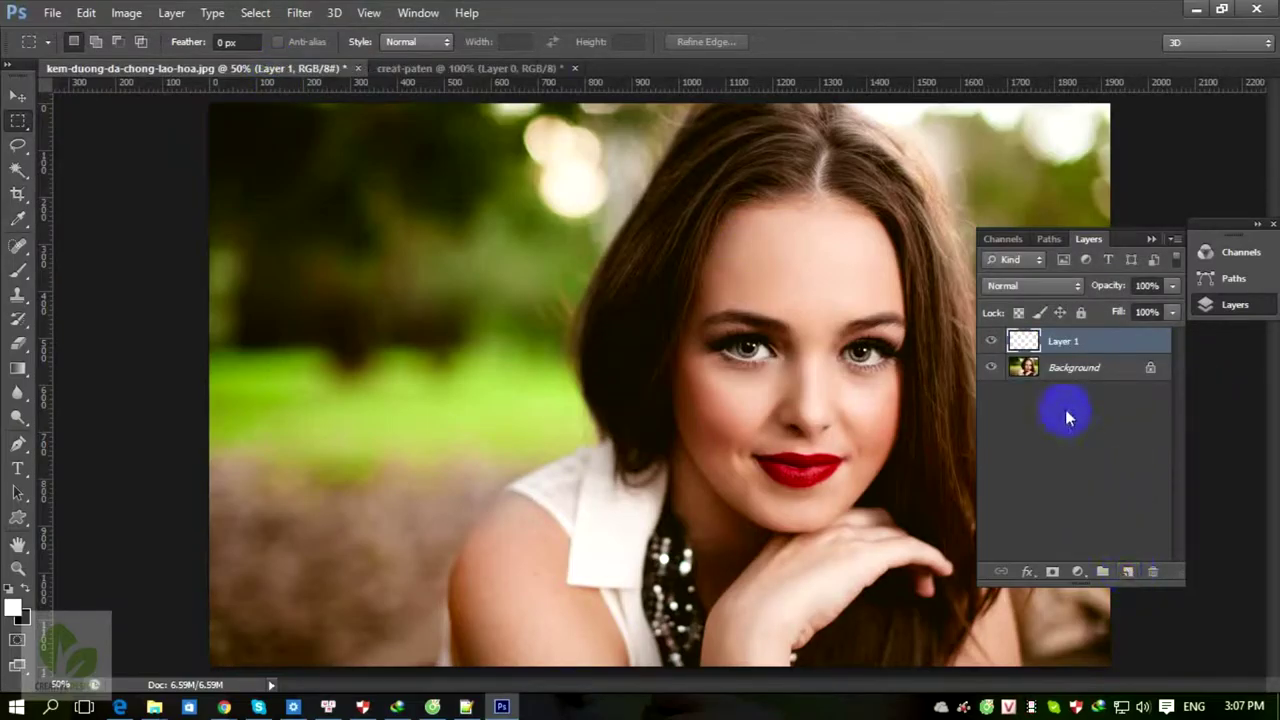
click(1055, 370)
key(ctrl+j)
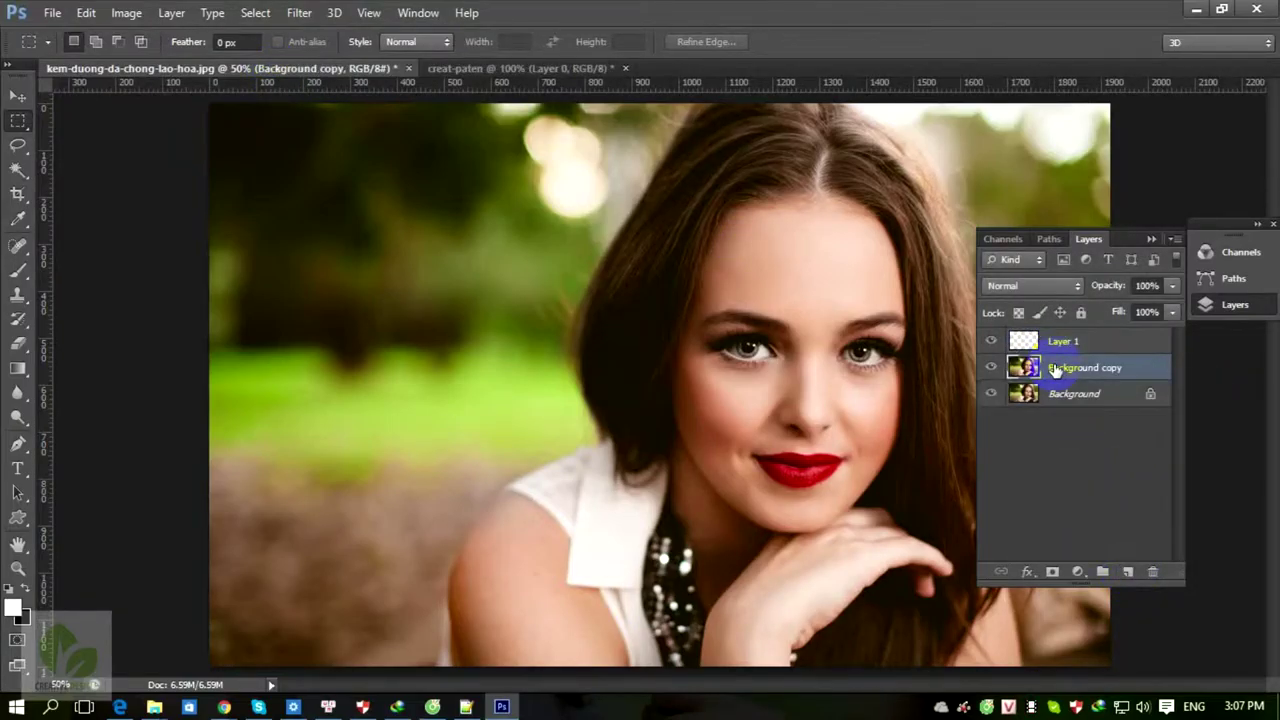
drag(1050, 343, 1050, 343)
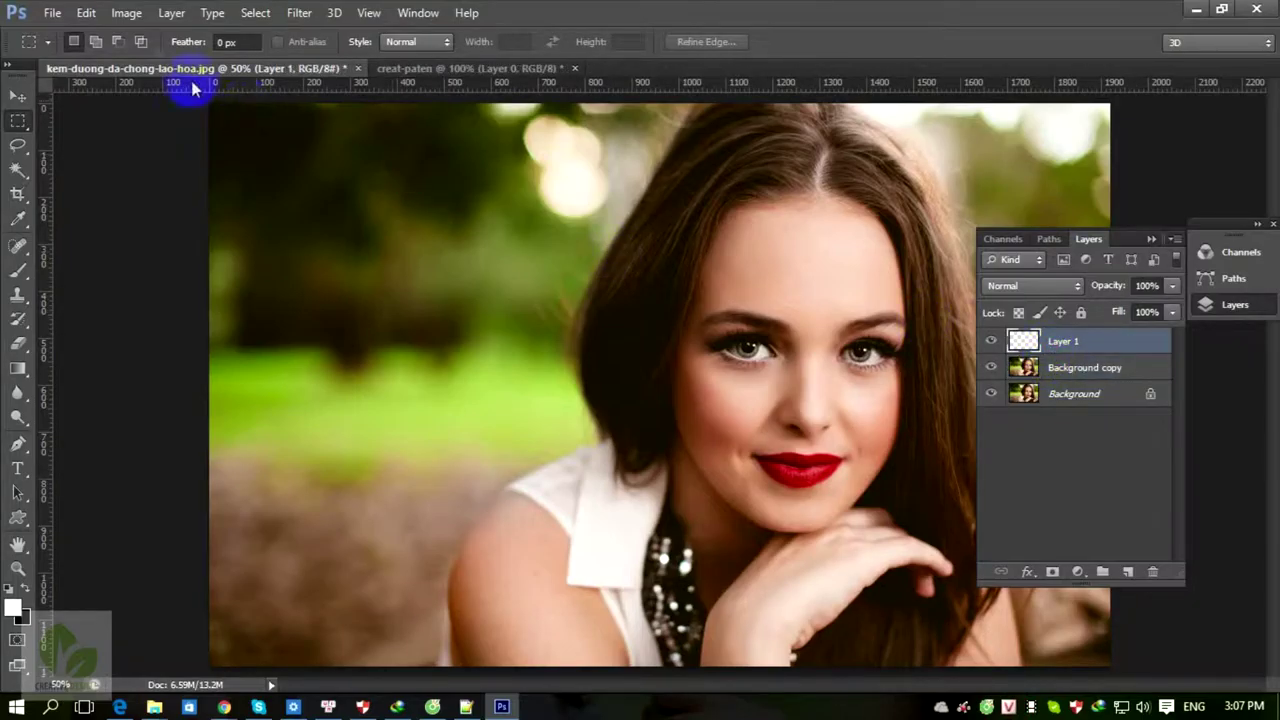
key(alt+BackSpace)
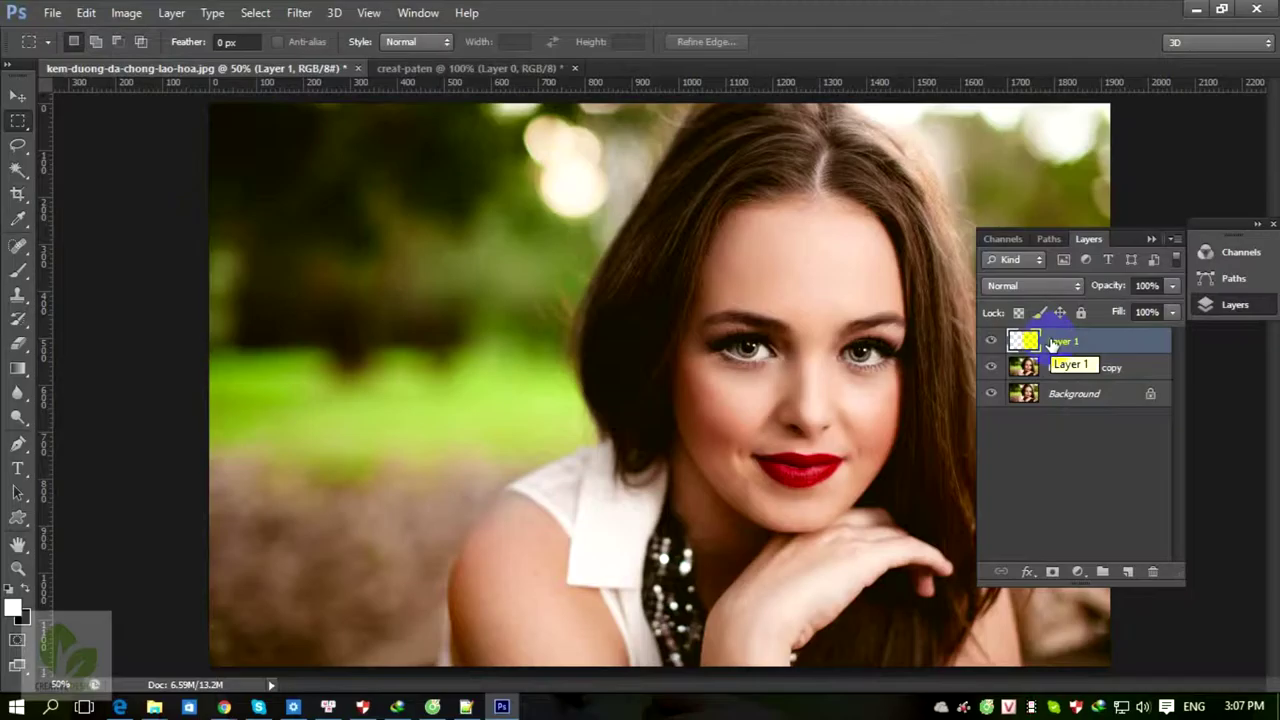
Preview a white-square Pattern Overlay on Layer 1, then cancel it.
right_click(1050, 343)
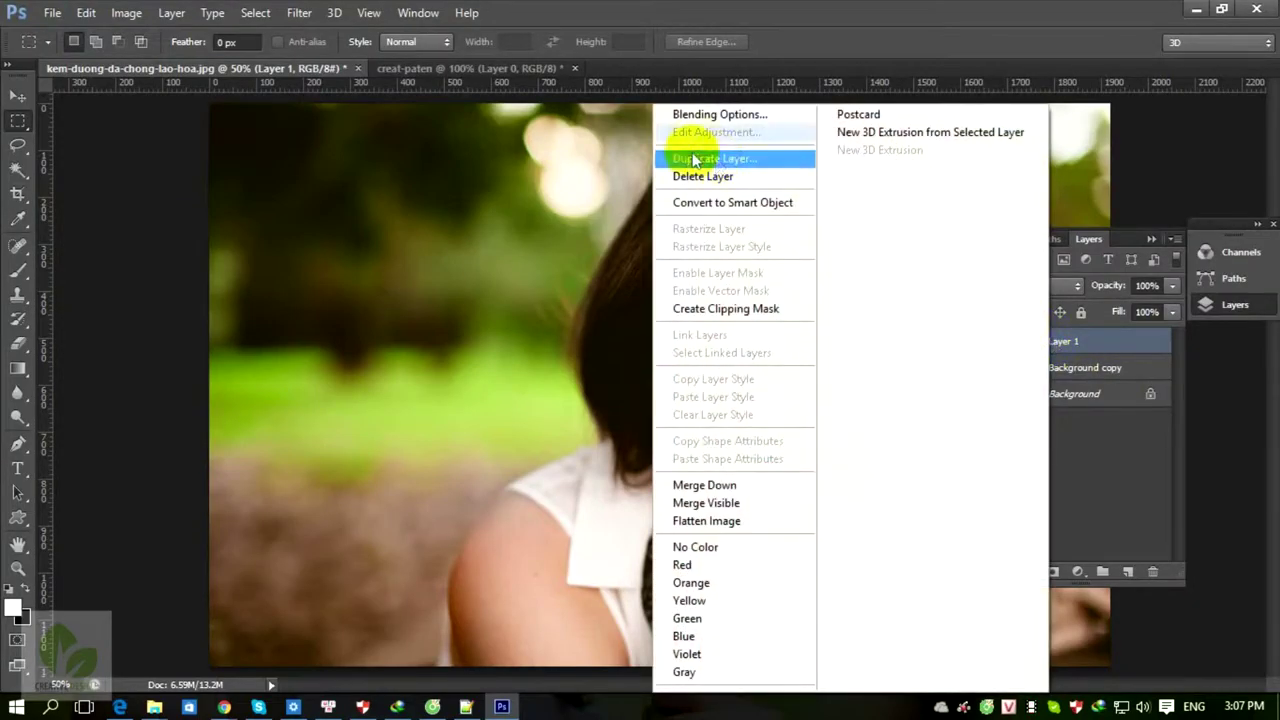
click(705, 115)
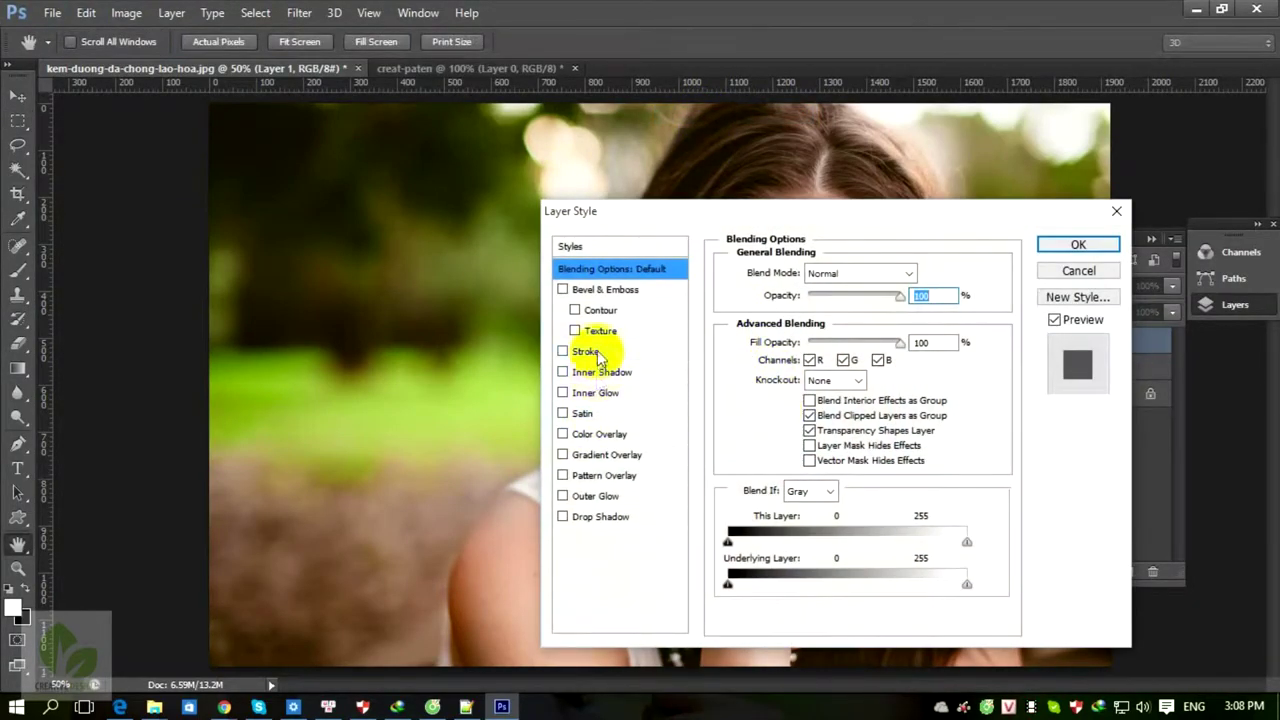
click(600, 476)
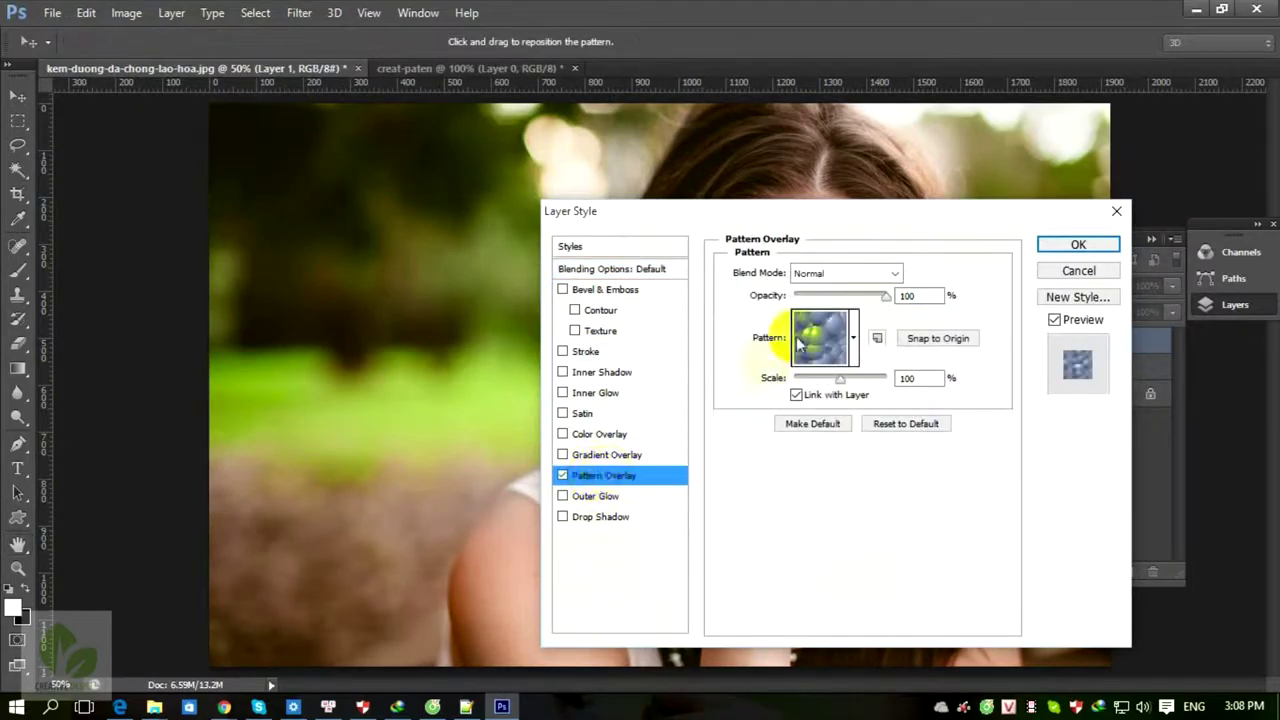
click(853, 340)
click(852, 425)
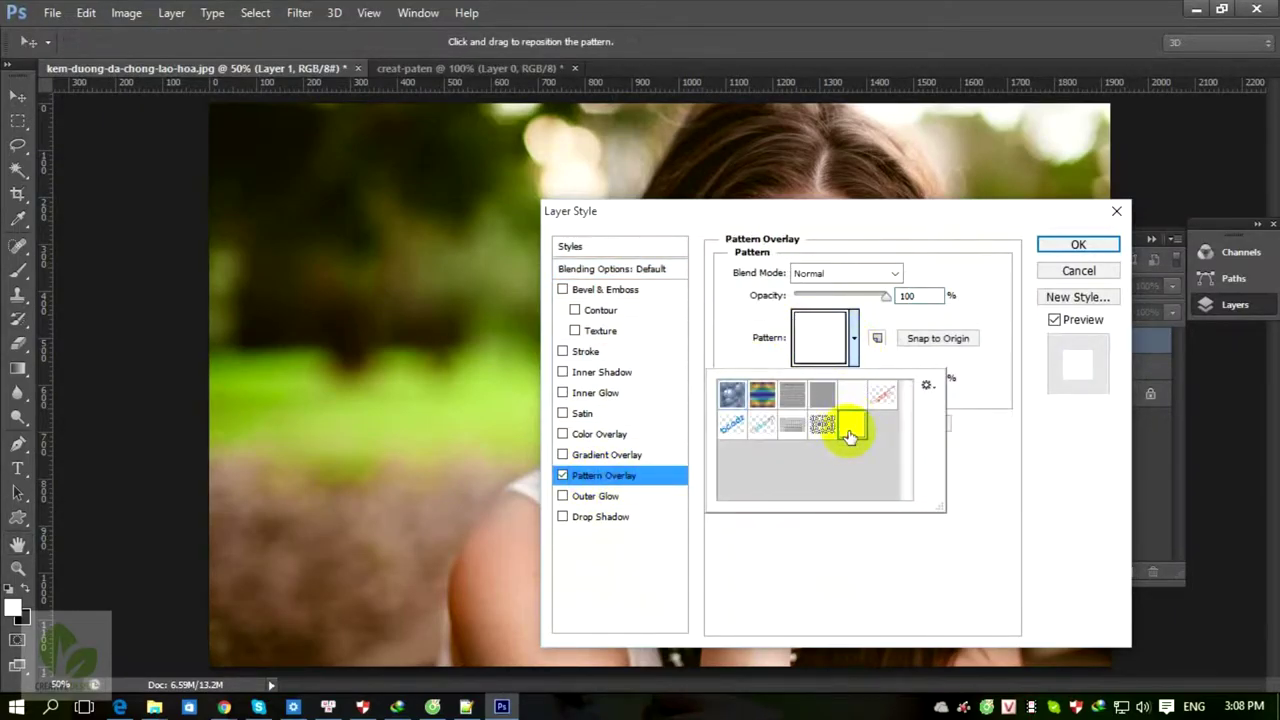
click(986, 294)
click(796, 394)
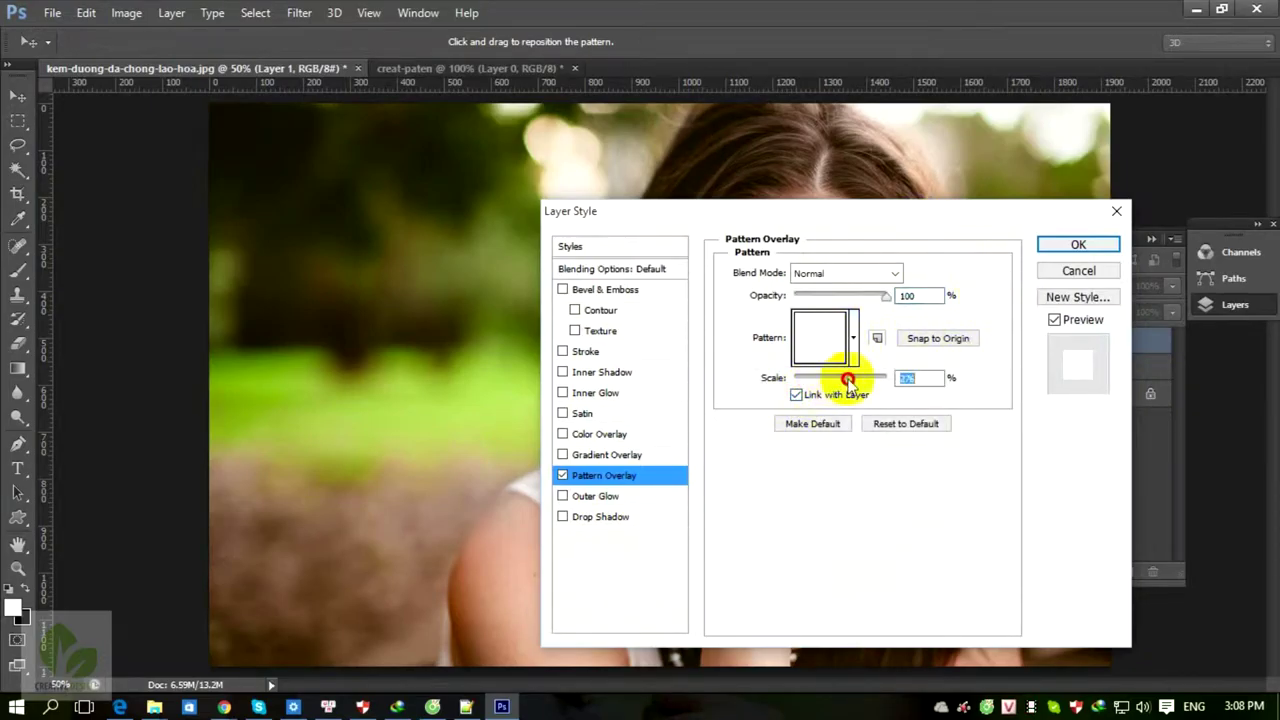
drag(910, 220, 645, 232)
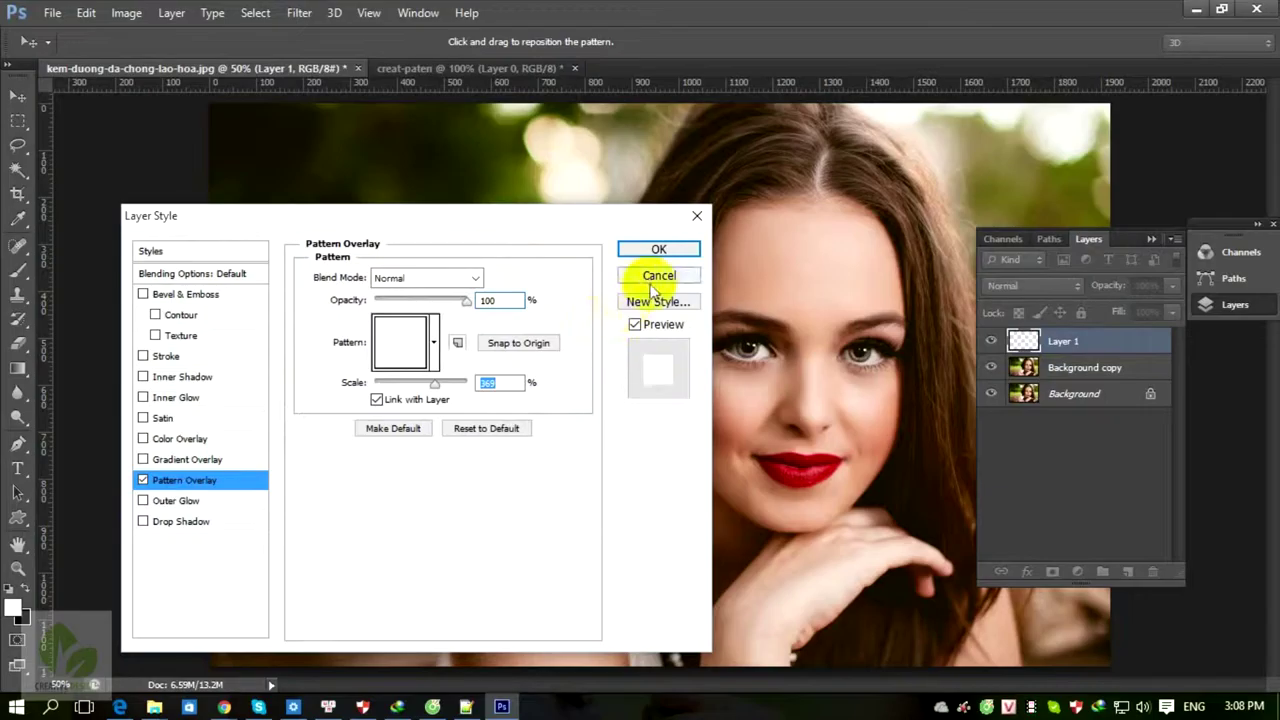
click(657, 250)
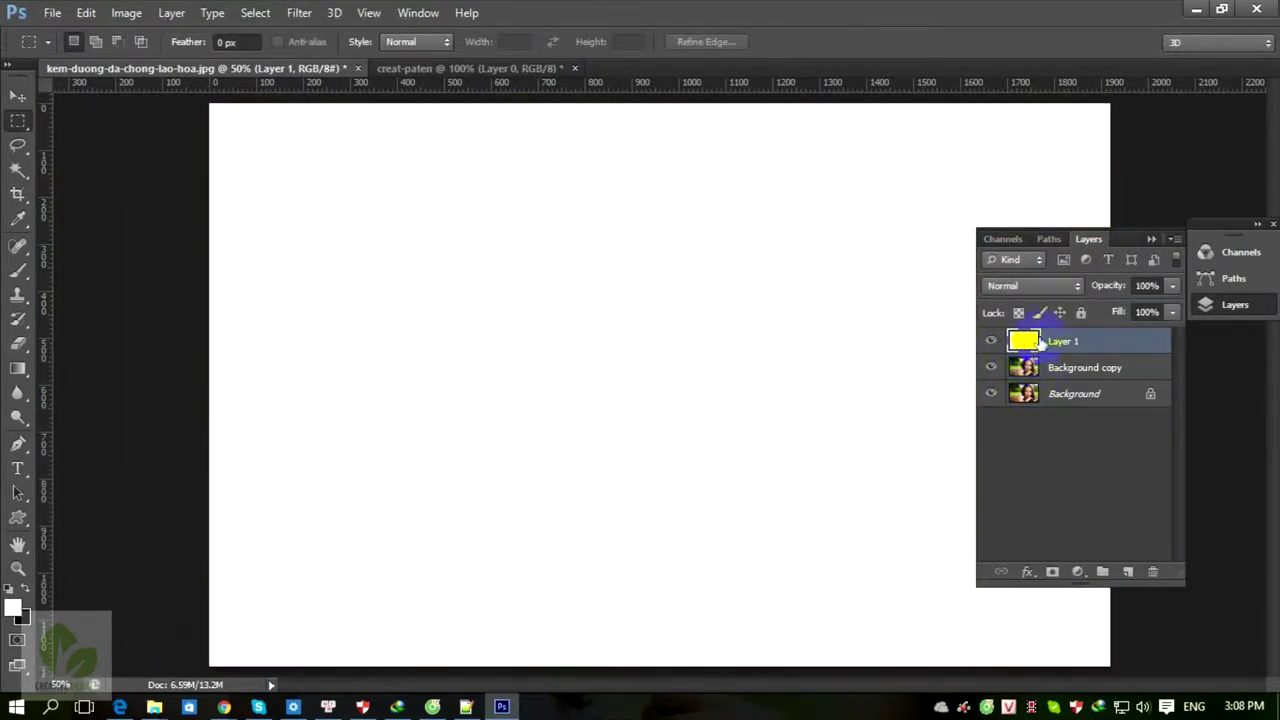
Turn on a Pattern Overlay for Layer 1 using the square grid pattern.
right_click(1040, 343)
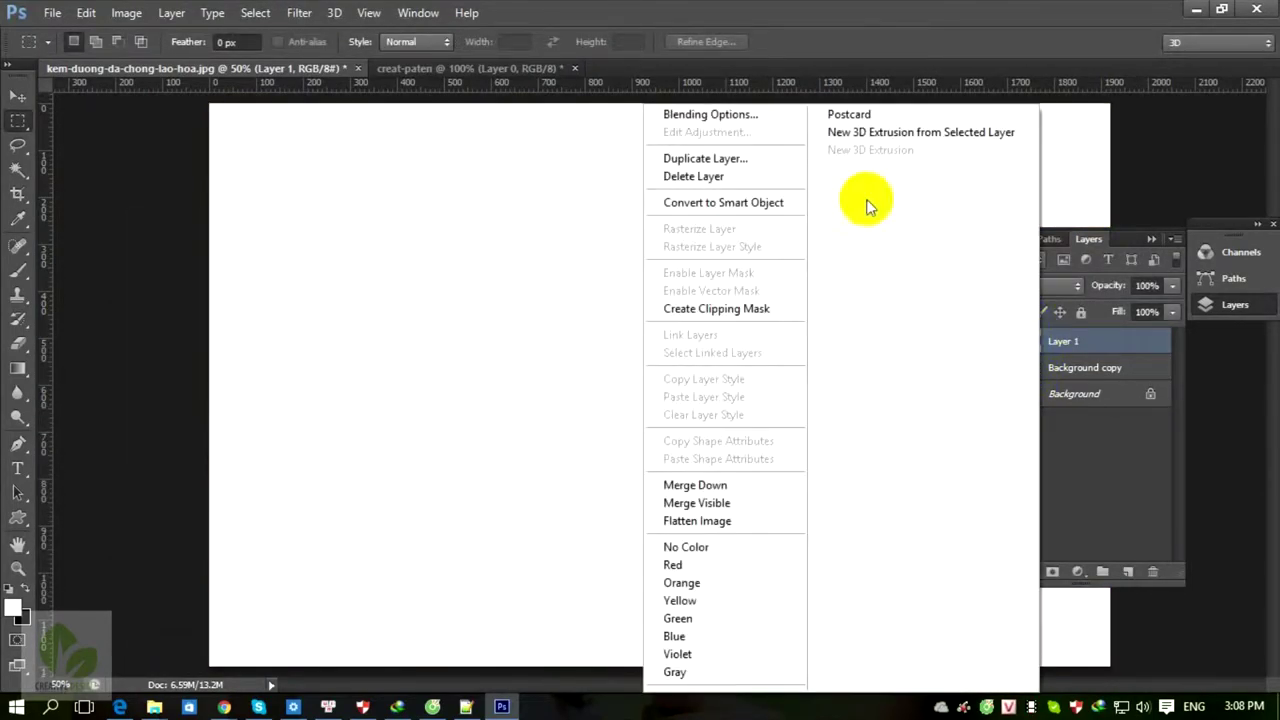
click(700, 114)
drag(338, 216, 600, 138)
click(440, 402)
click(693, 264)
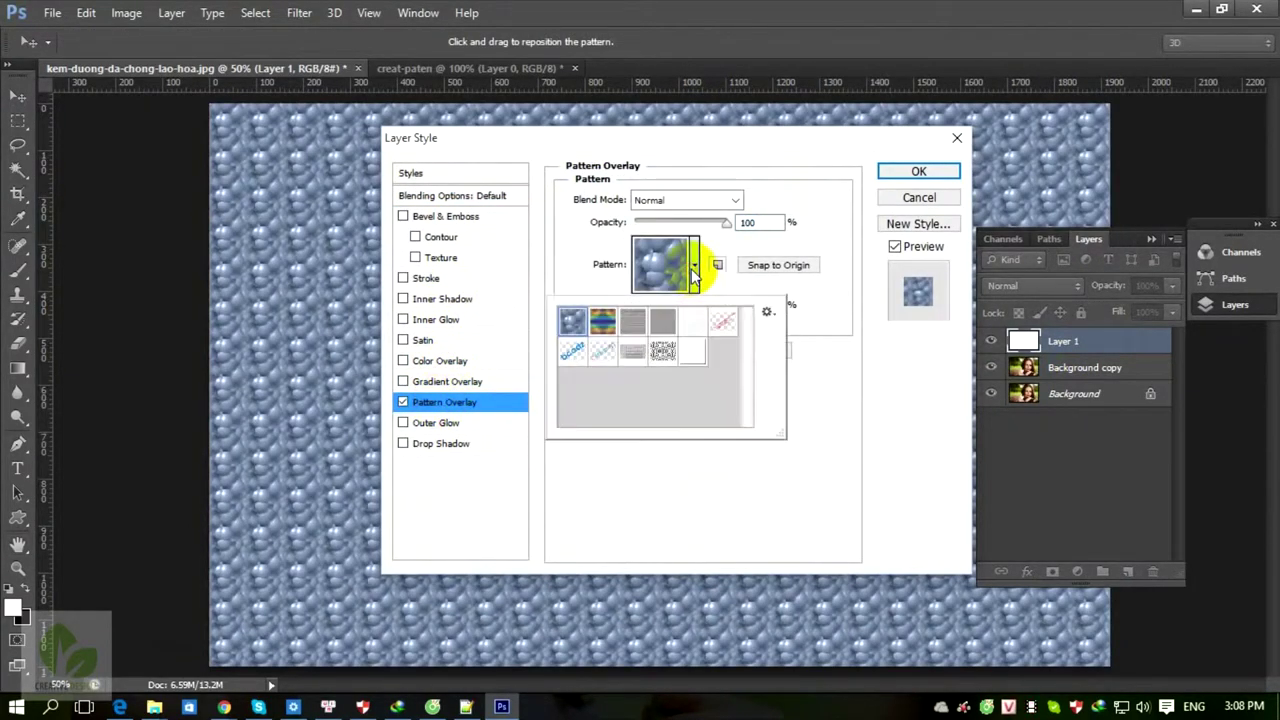
click(660, 351)
click(697, 355)
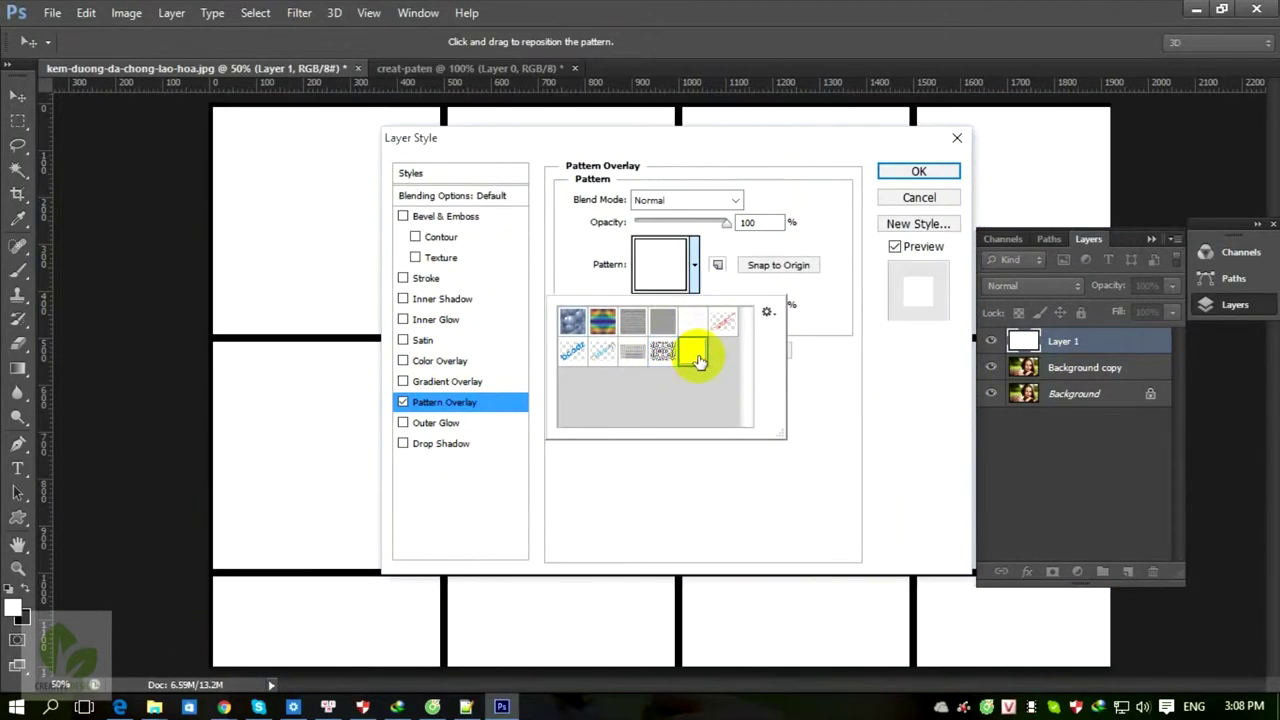
drag(694, 143, 386, 136)
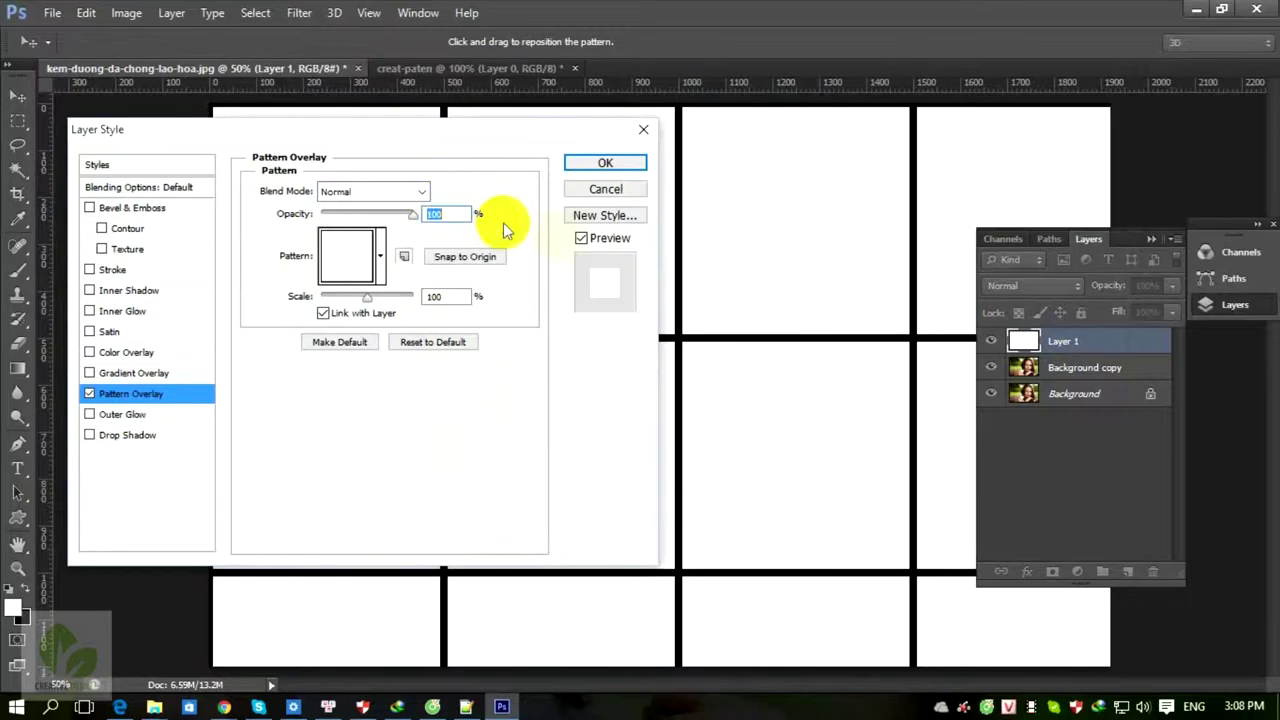
click(580, 239)
click(580, 239)
Shrink the grid pattern scale to about 35% and apply the overlay.
drag(486, 134, 1120, 198)
drag(999, 361, 970, 376)
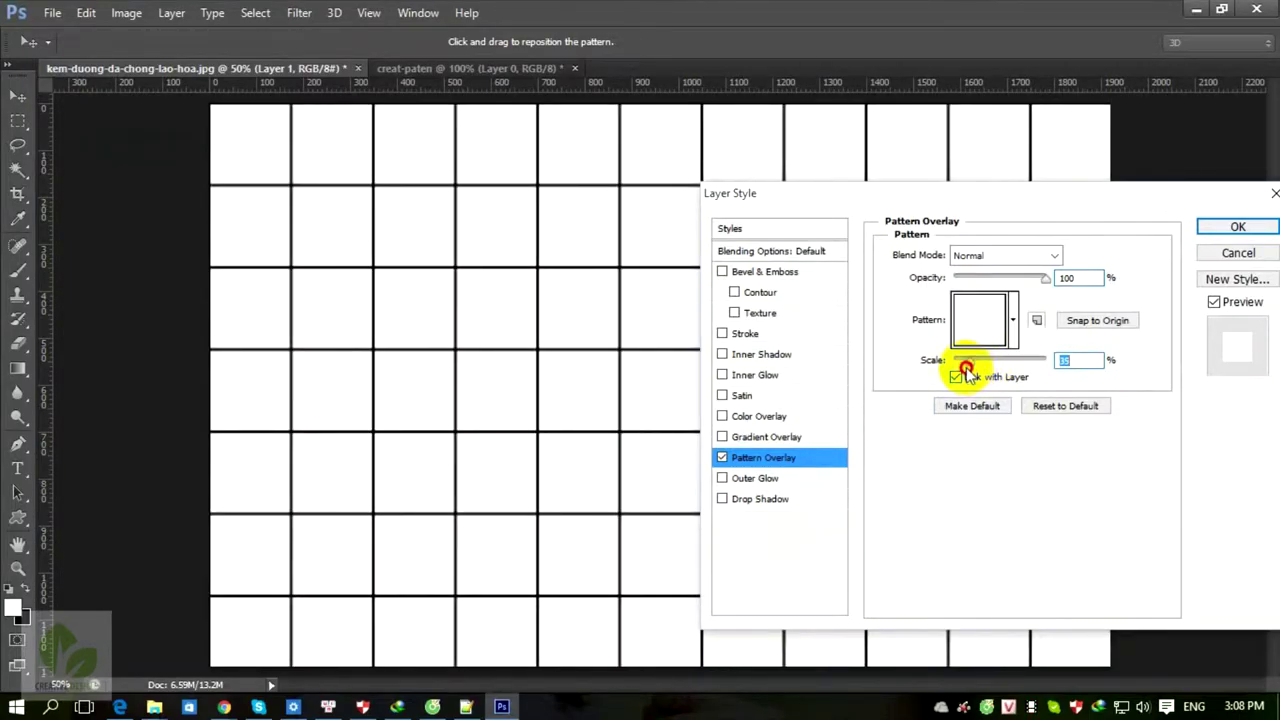
mouse_move(968, 364)
mouse_down()
mouse_move(957, 363)
mouse_move(973, 362)
mouse_up()
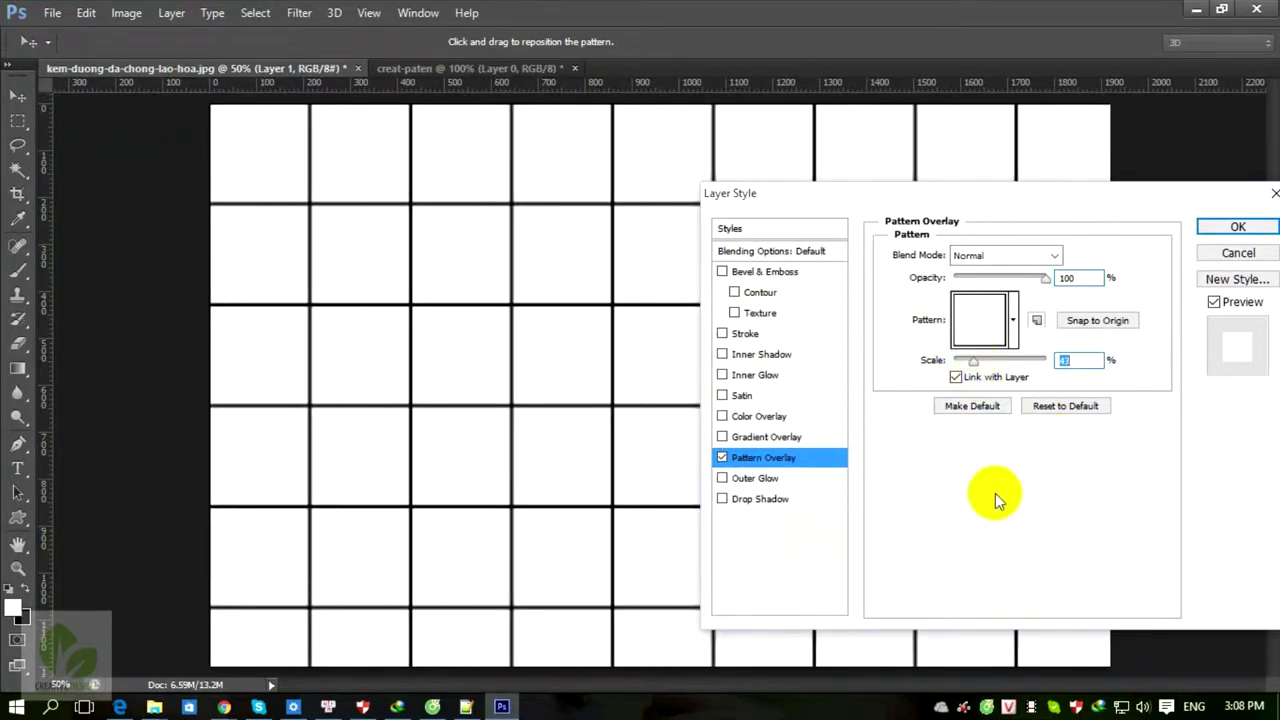
text(35)
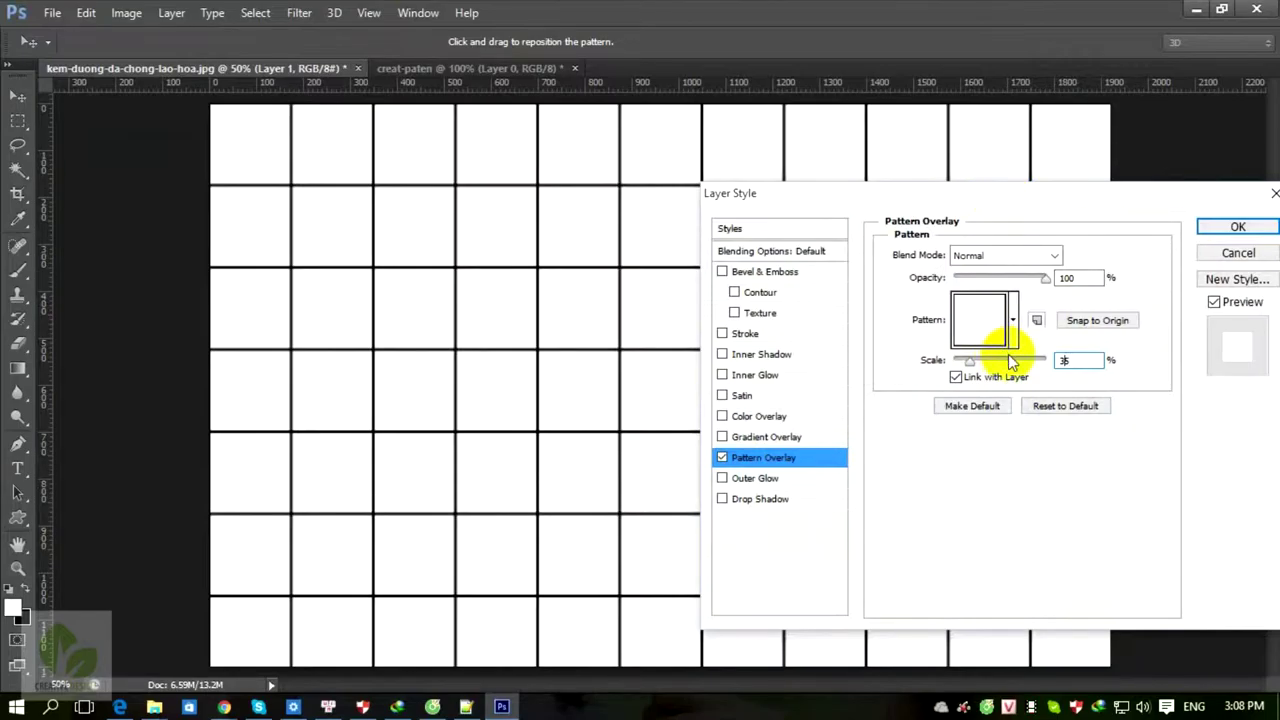
text(2)
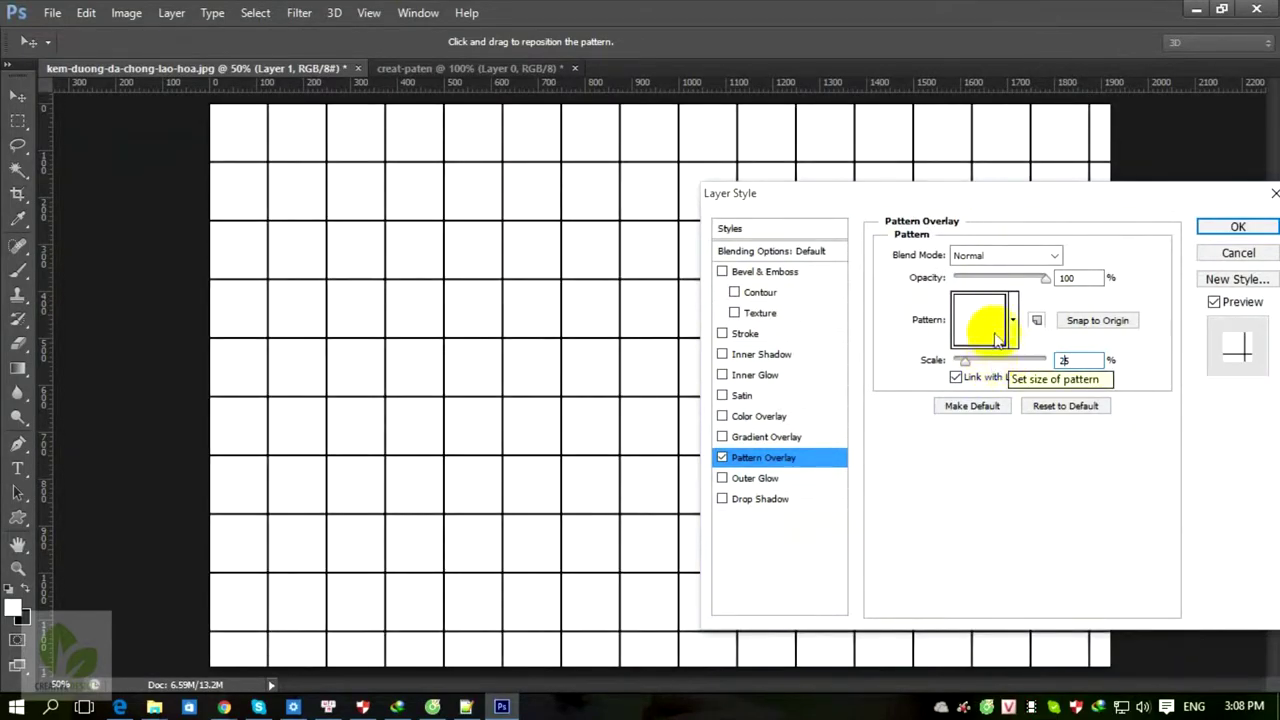
click(1234, 228)
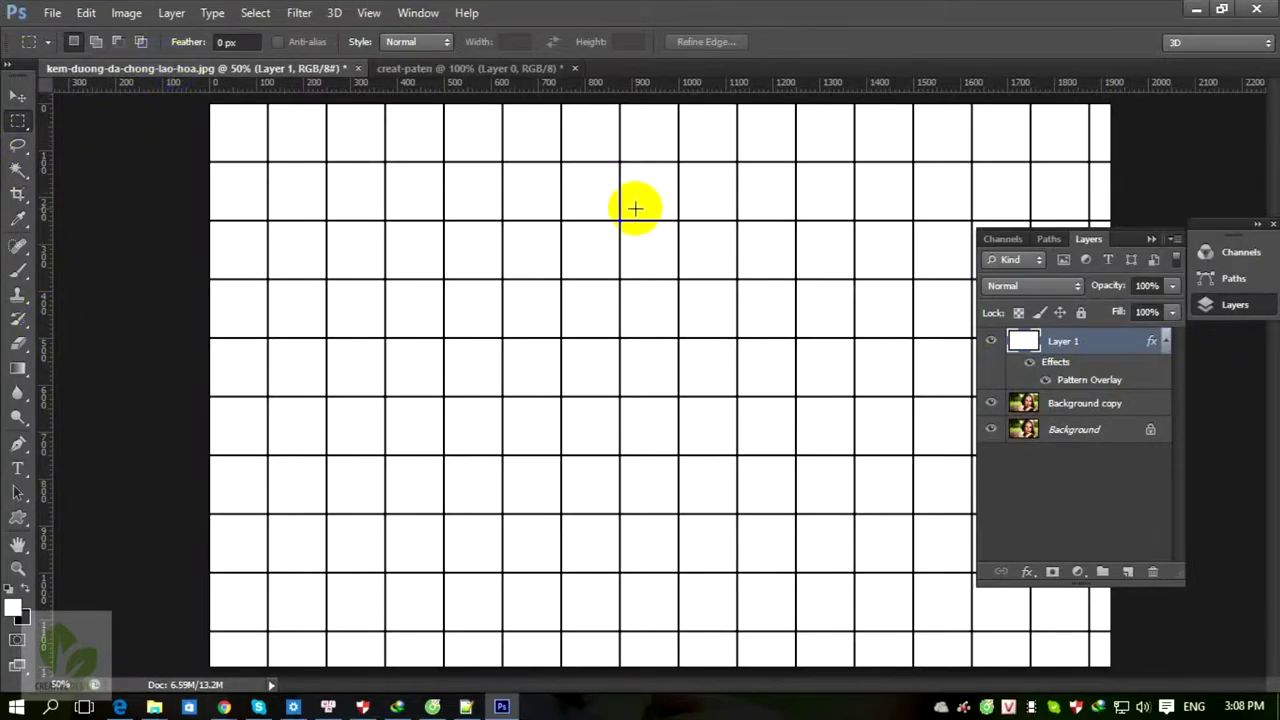
Select all, add an empty Layer 2, and rasterize the grid's layer style.
key(ctrl+a)
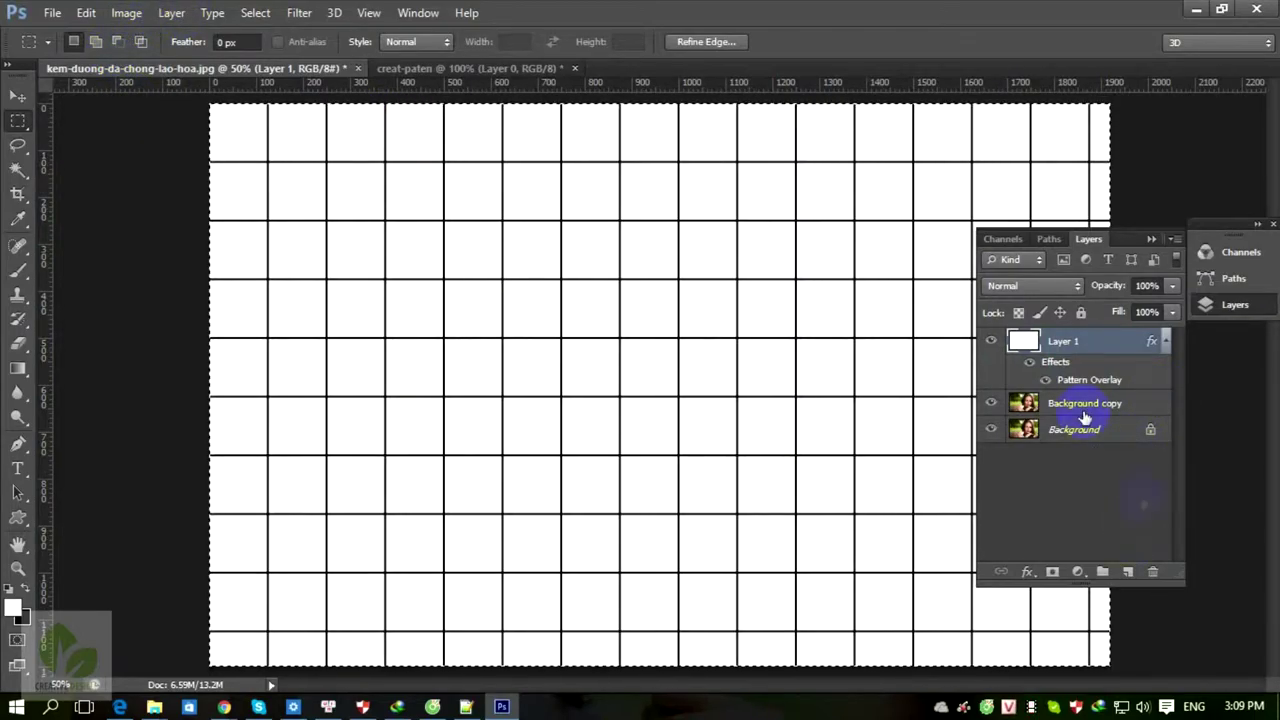
drag(1150, 576, 1128, 572)
shift+click(1078, 368)
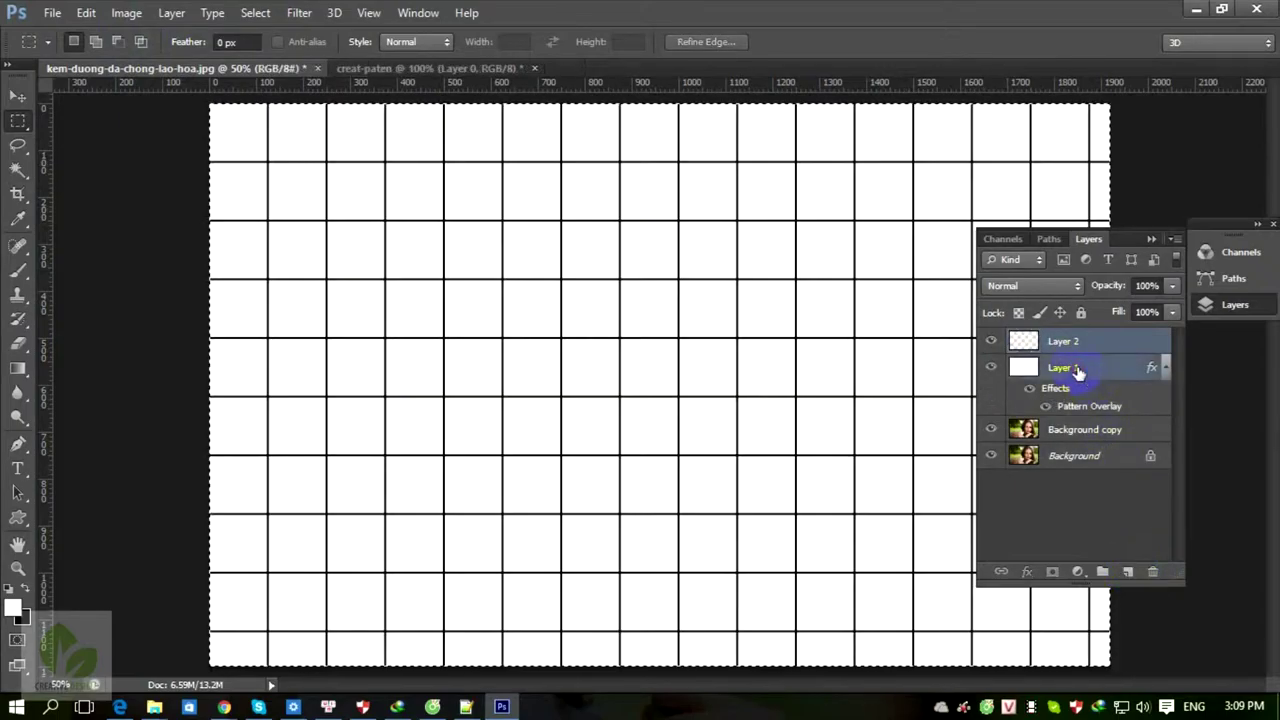
right_click(1065, 358)
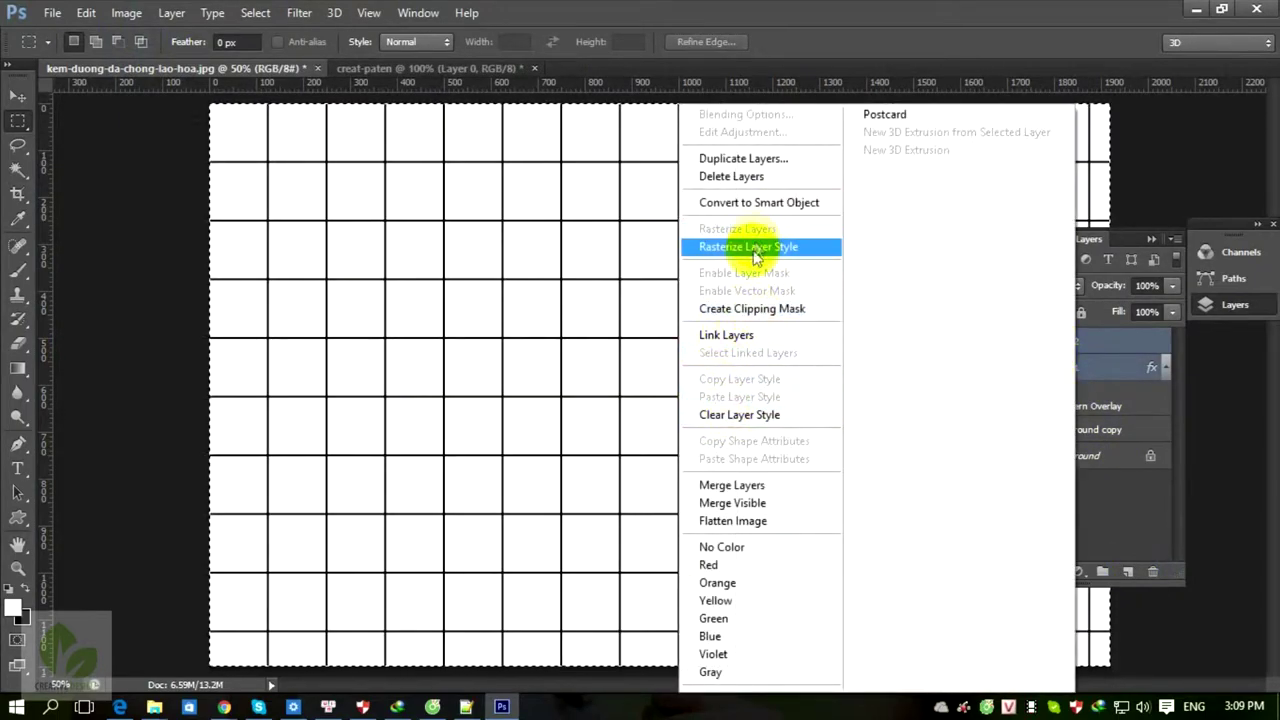
click(752, 250)
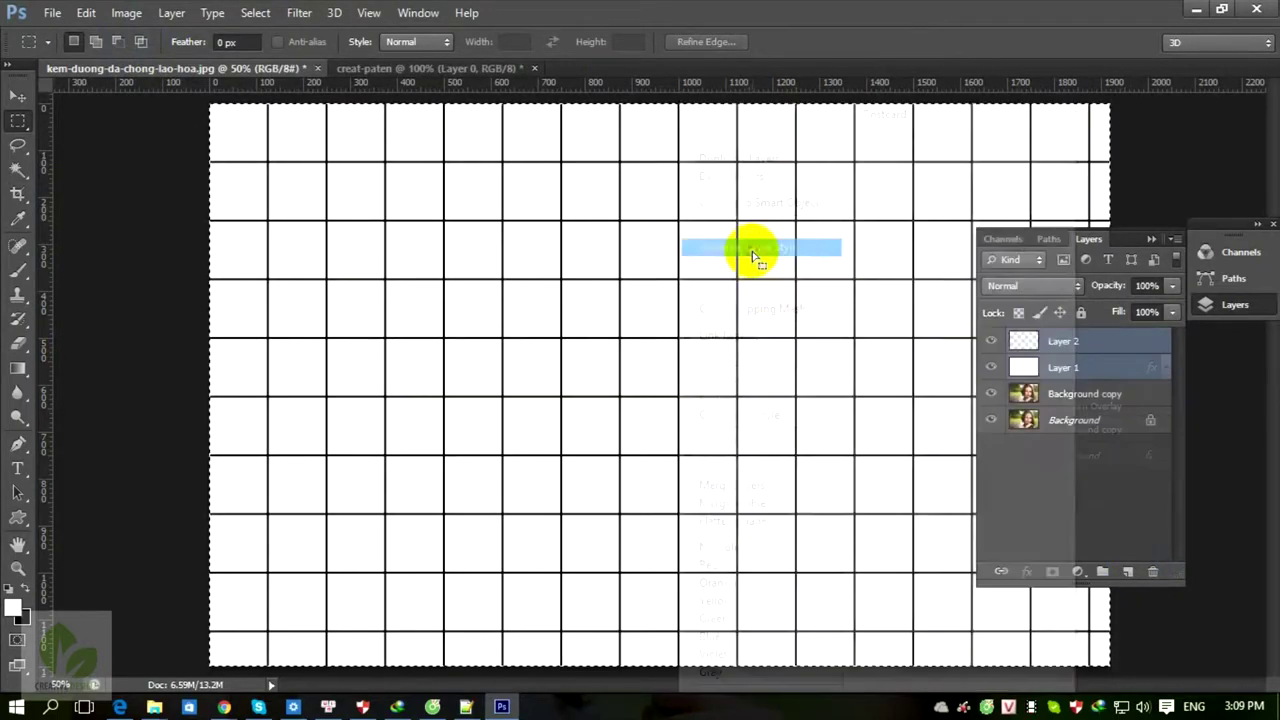
Merge Layer 1 and Layer 2 into a single Layer 2.
right_click(1091, 367)
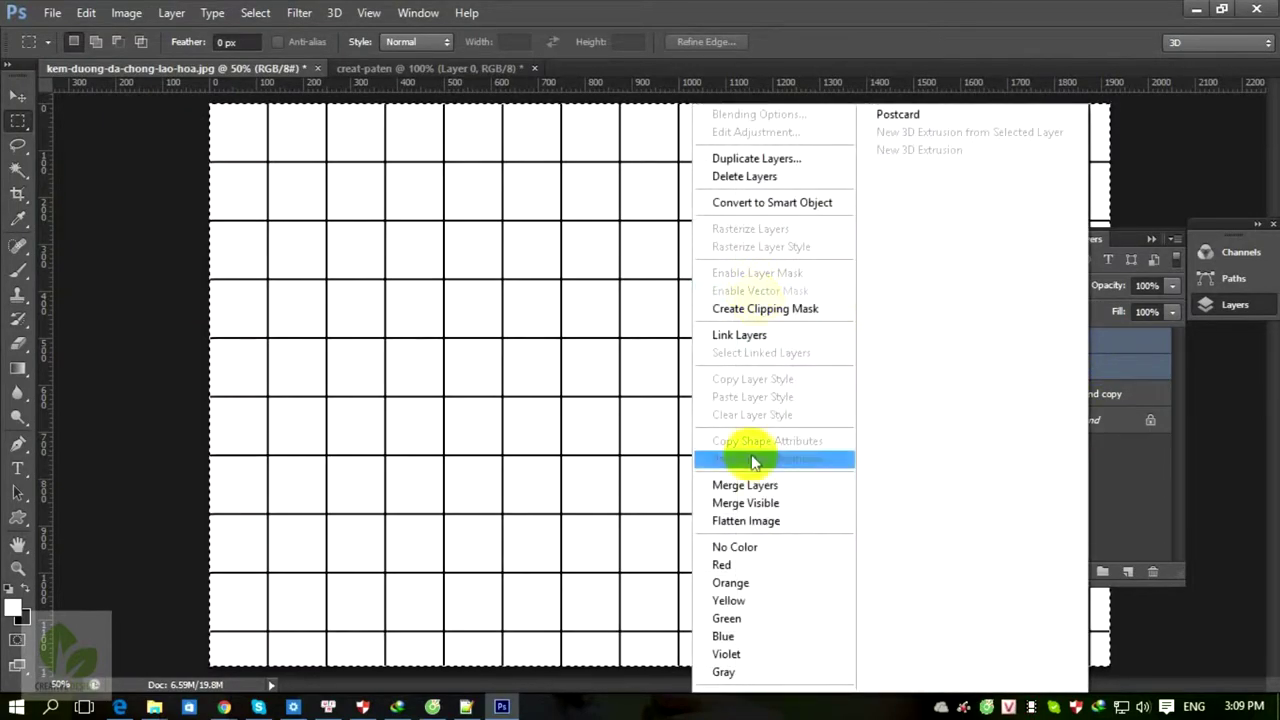
click(743, 487)
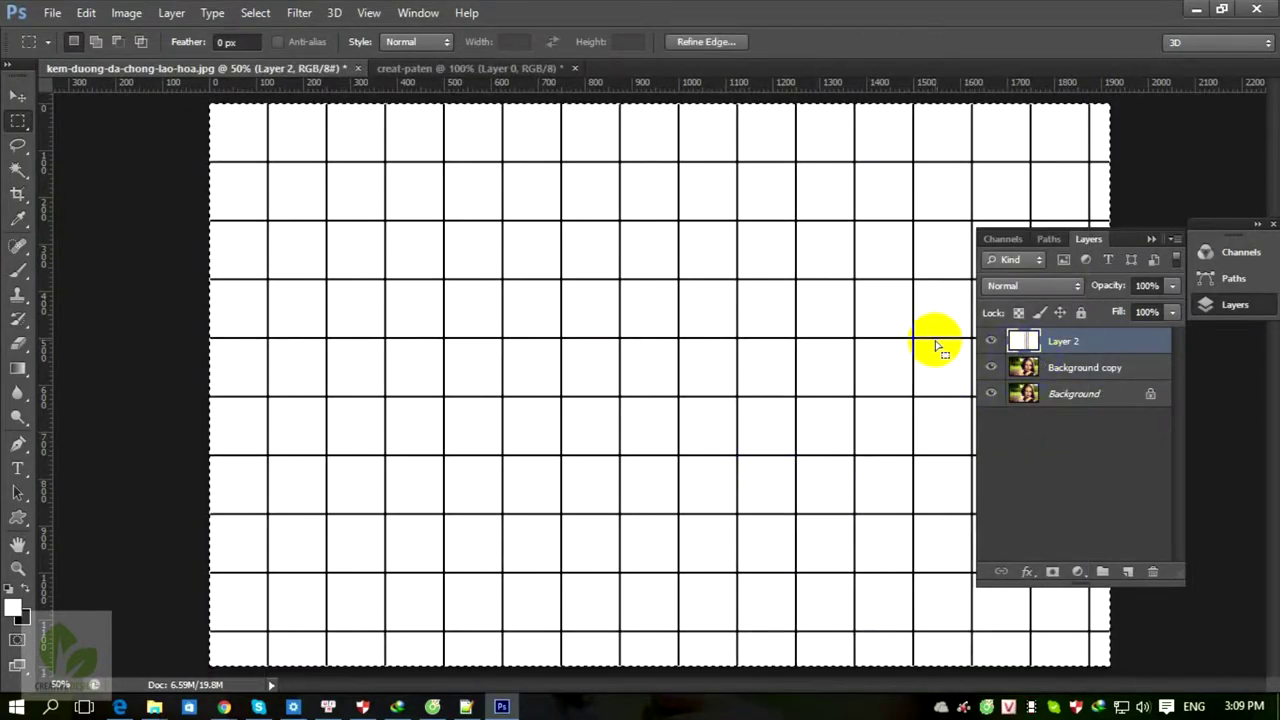
scroll(935, 345, up, 1)
scroll(938, 340, down, 2)
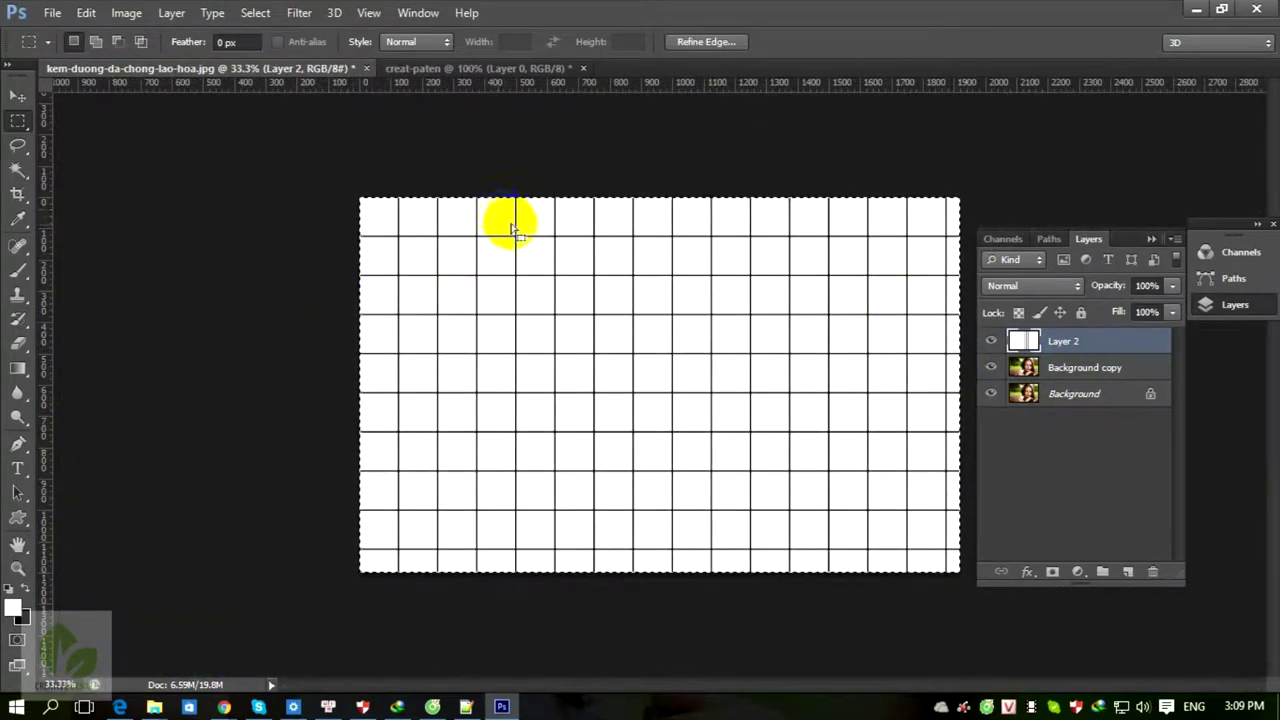
scroll(512, 232, up, 1)
scroll(514, 232, up, 1)
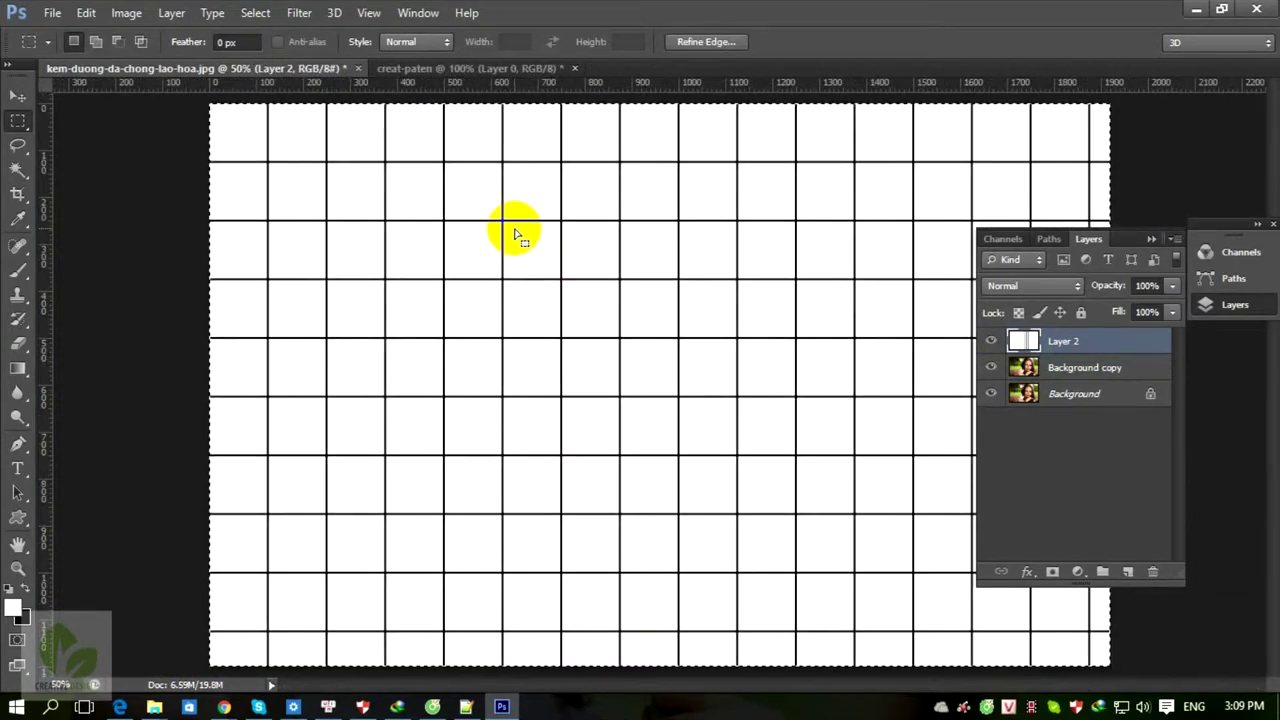
click(210, 13)
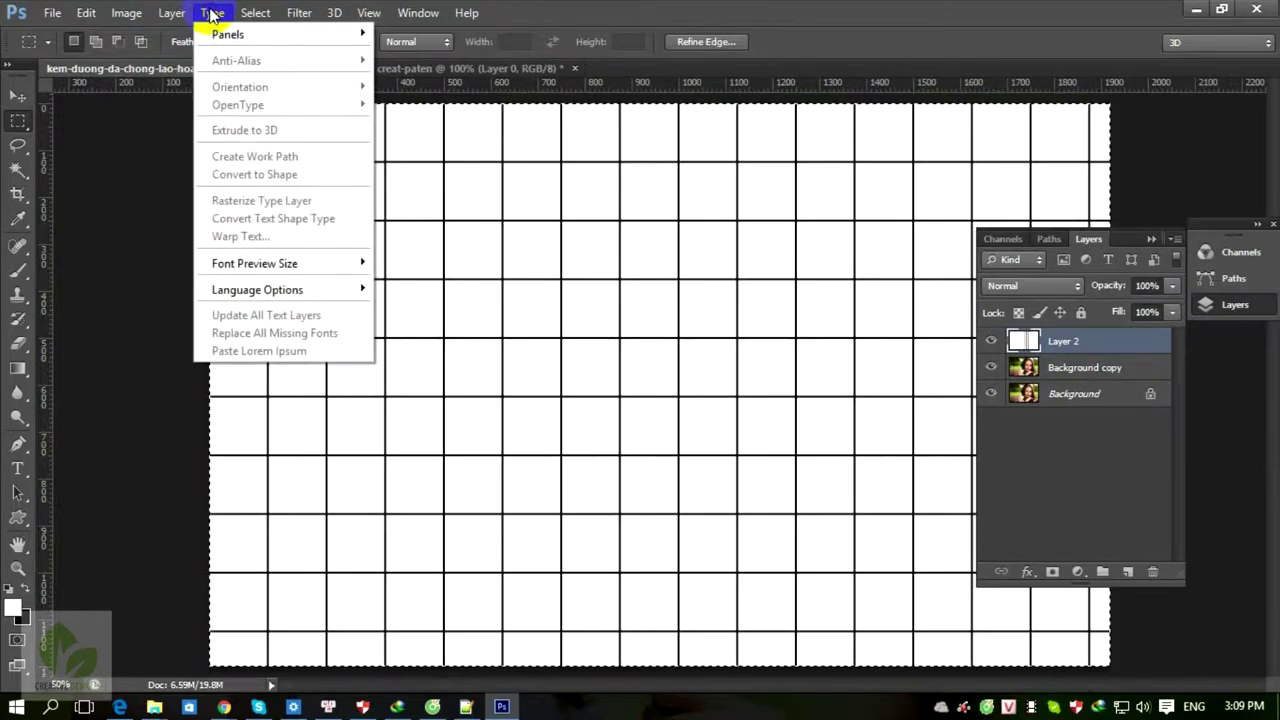
Select the grid lines with Color Range (Sampled Colors) and copy that area of Background copy to Layer 3.
mouse_move(255, 13)
click(322, 180)
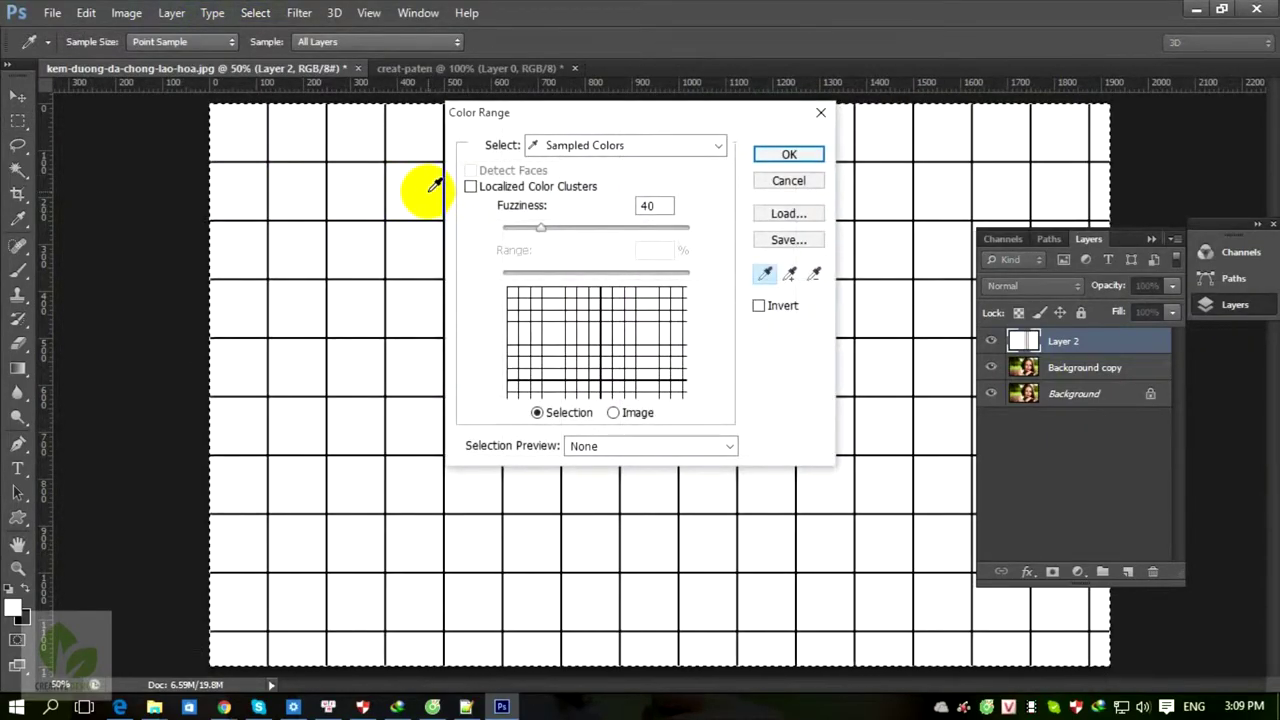
click(675, 149)
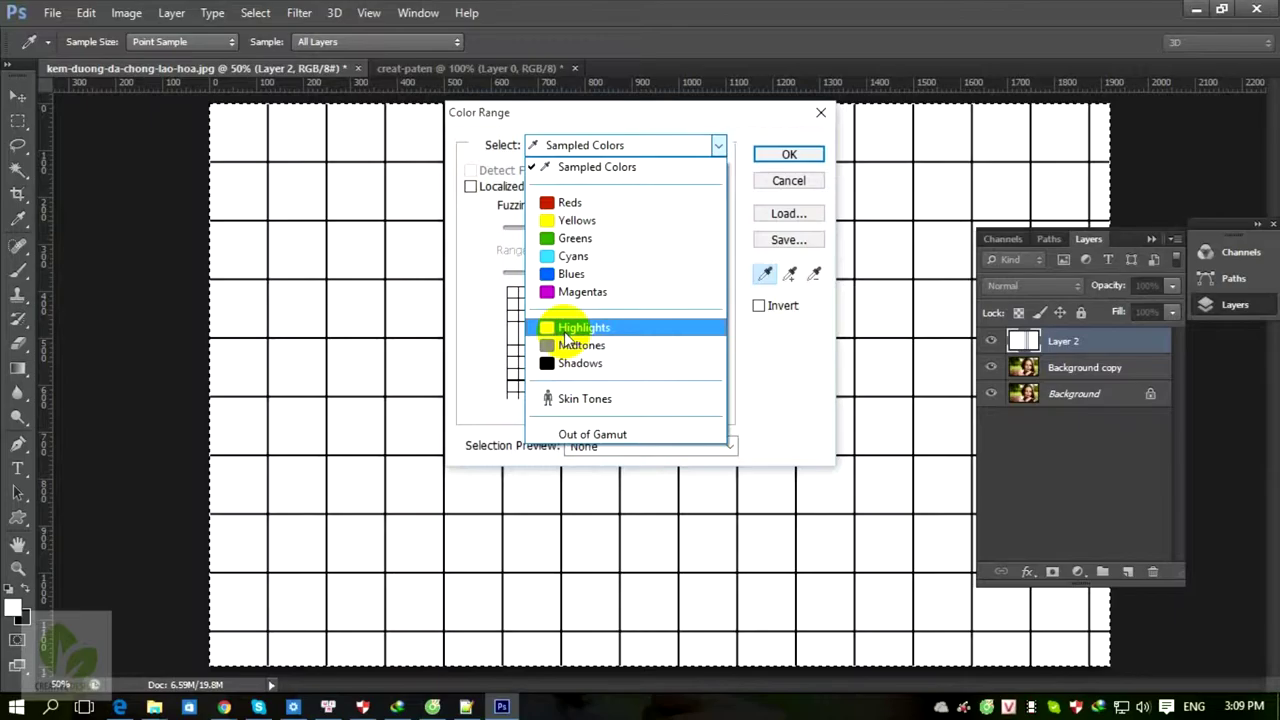
click(409, 180)
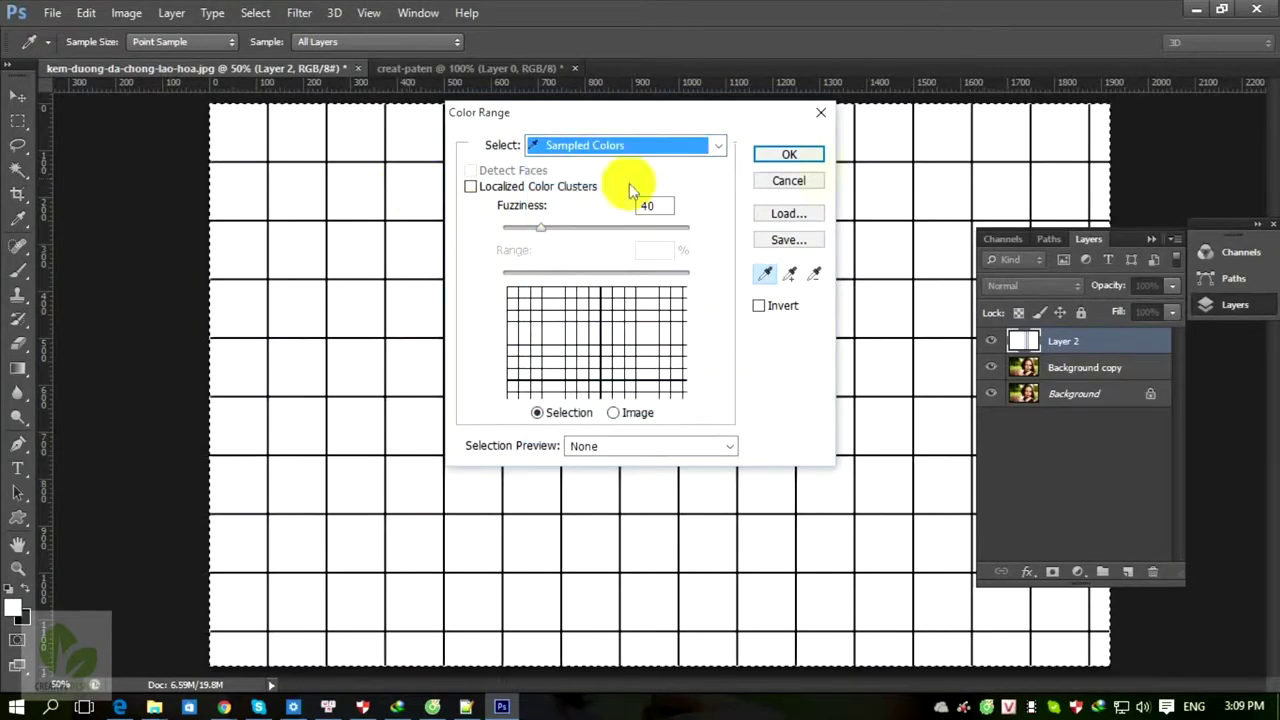
click(789, 154)
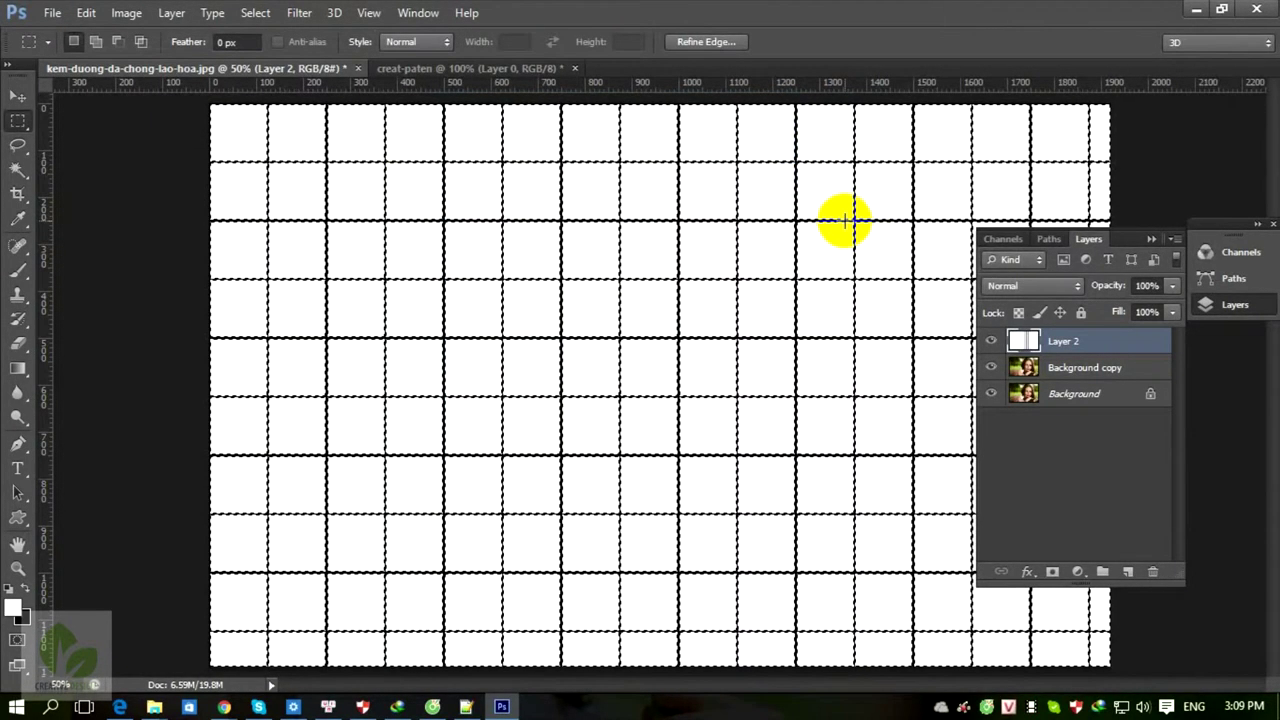
click(1085, 372)
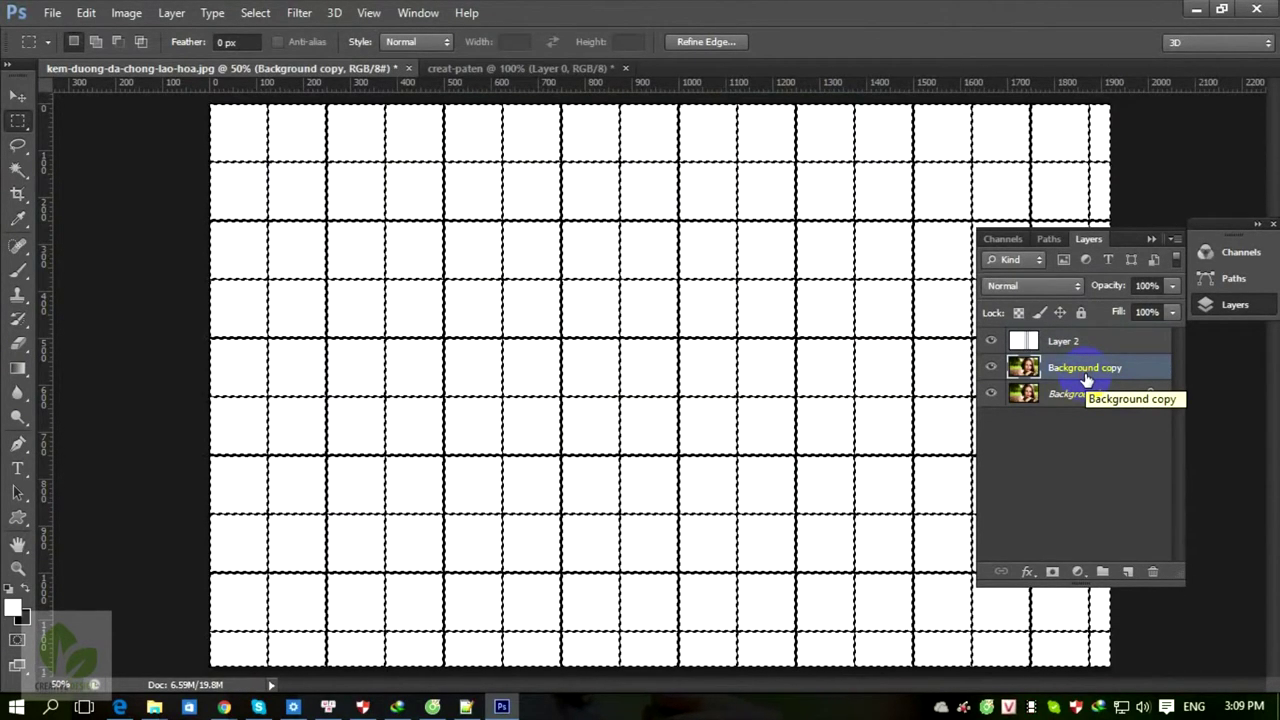
key(ctrl+j)
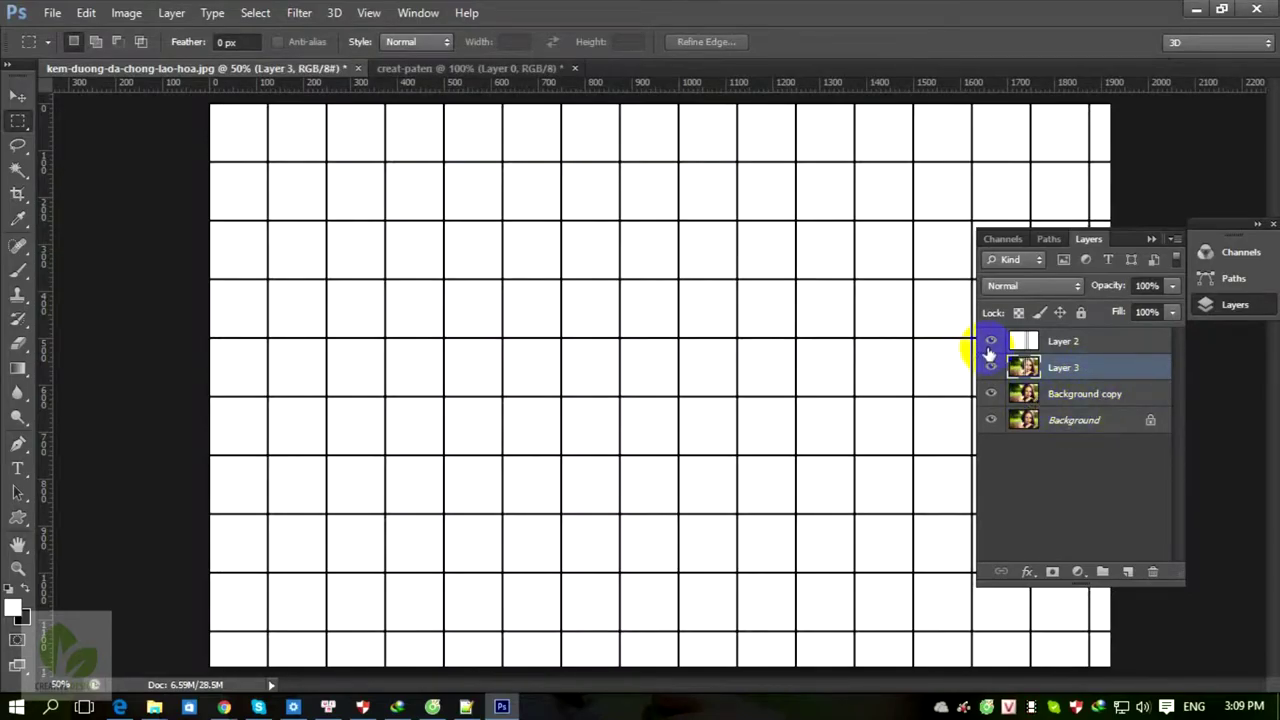
click(1050, 397)
click(1128, 574)
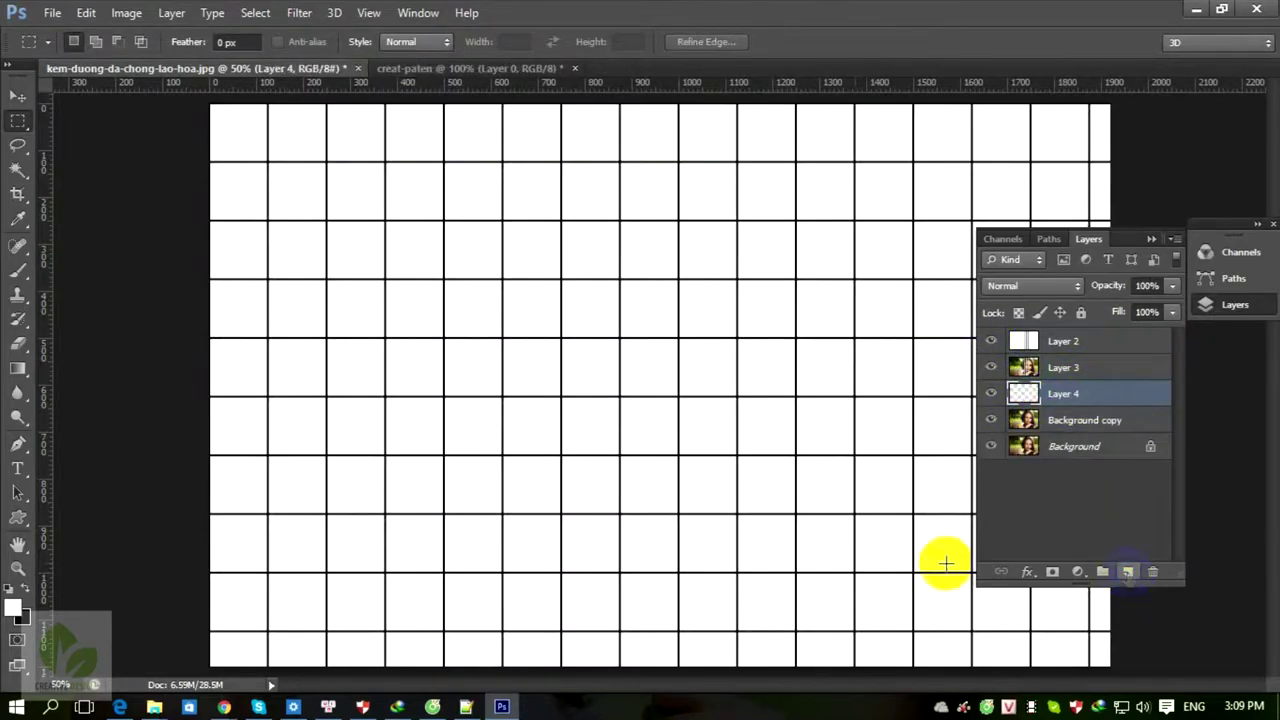
click(1000, 367)
click(992, 341)
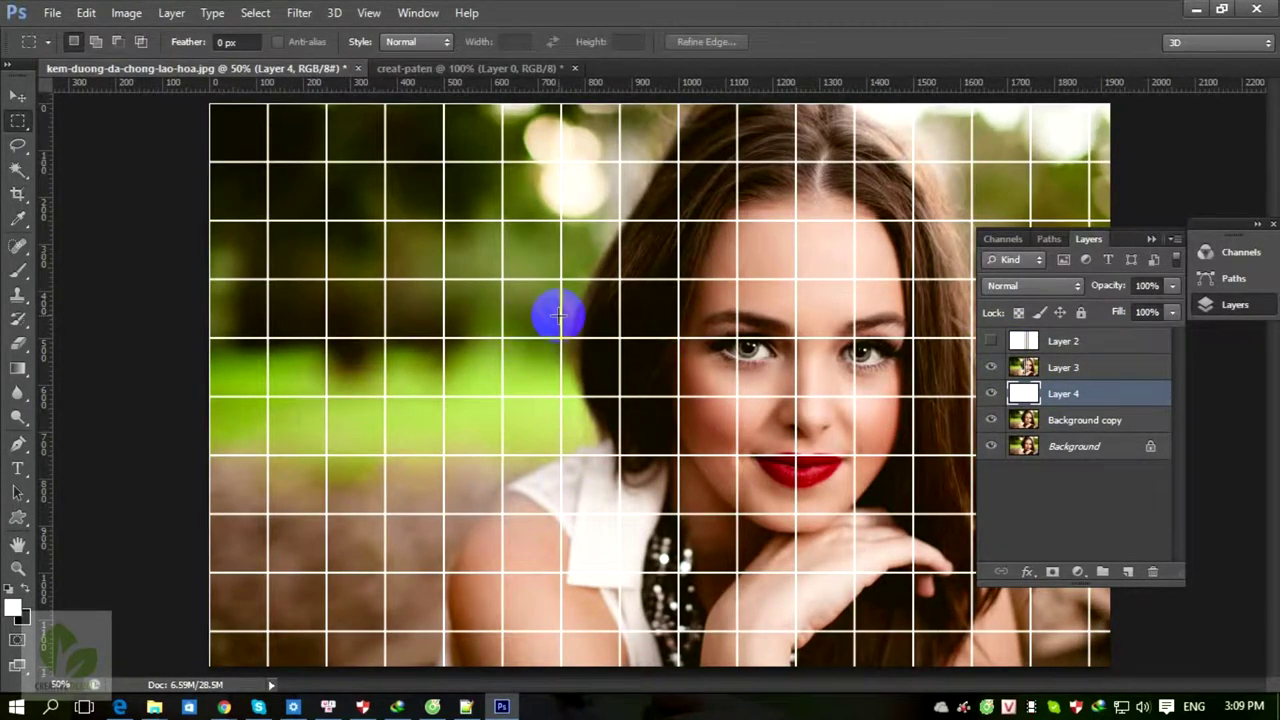
key(ctrl+minus)
key(ctrl+plus)
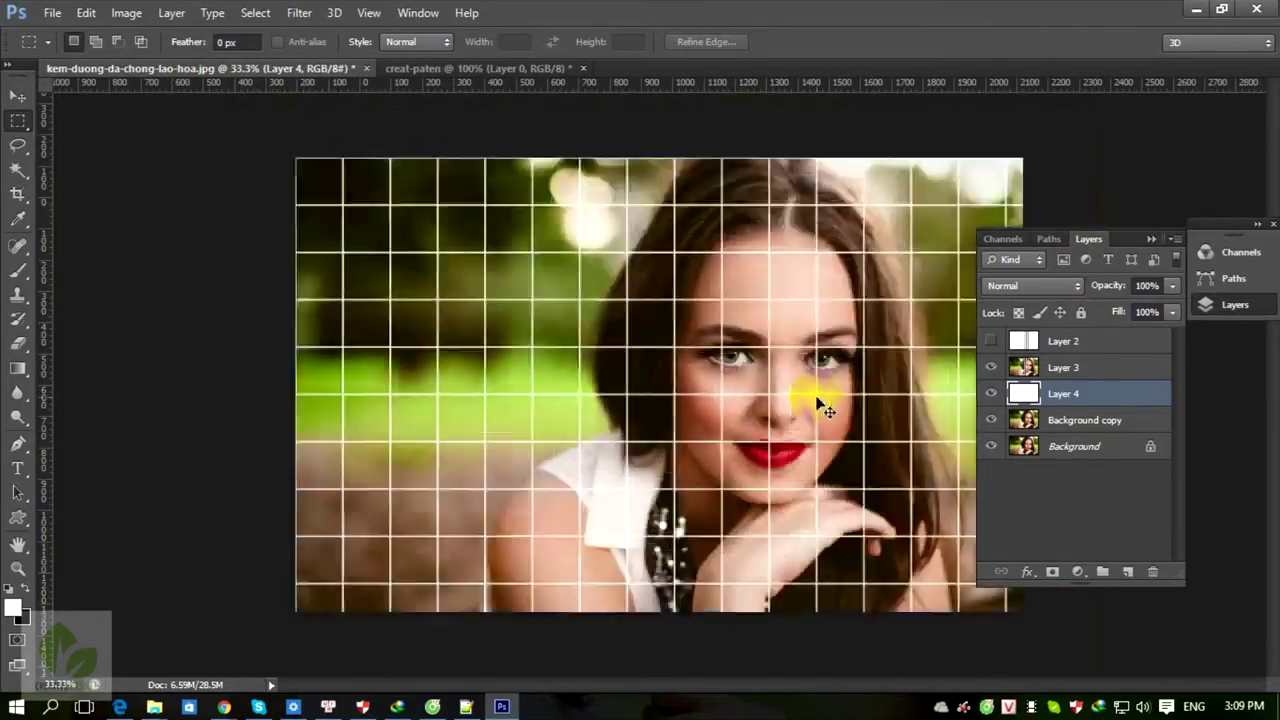
click(992, 368)
click(991, 368)
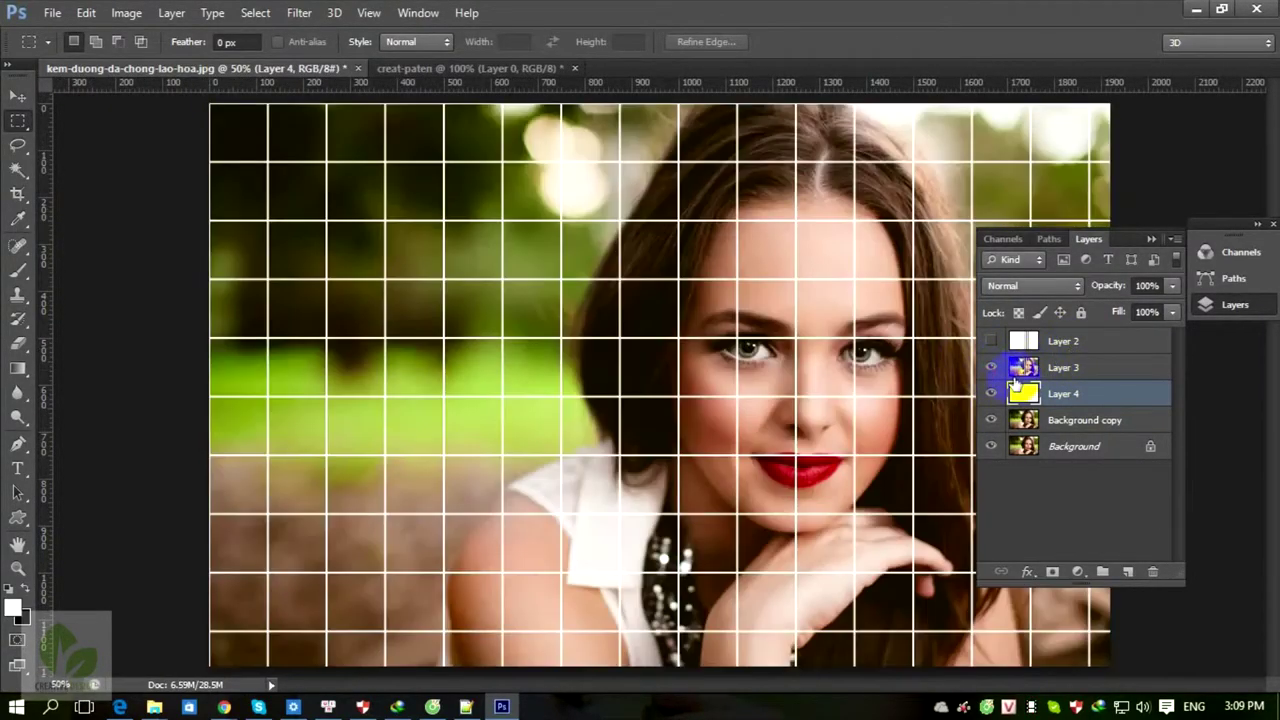
click(1093, 375)
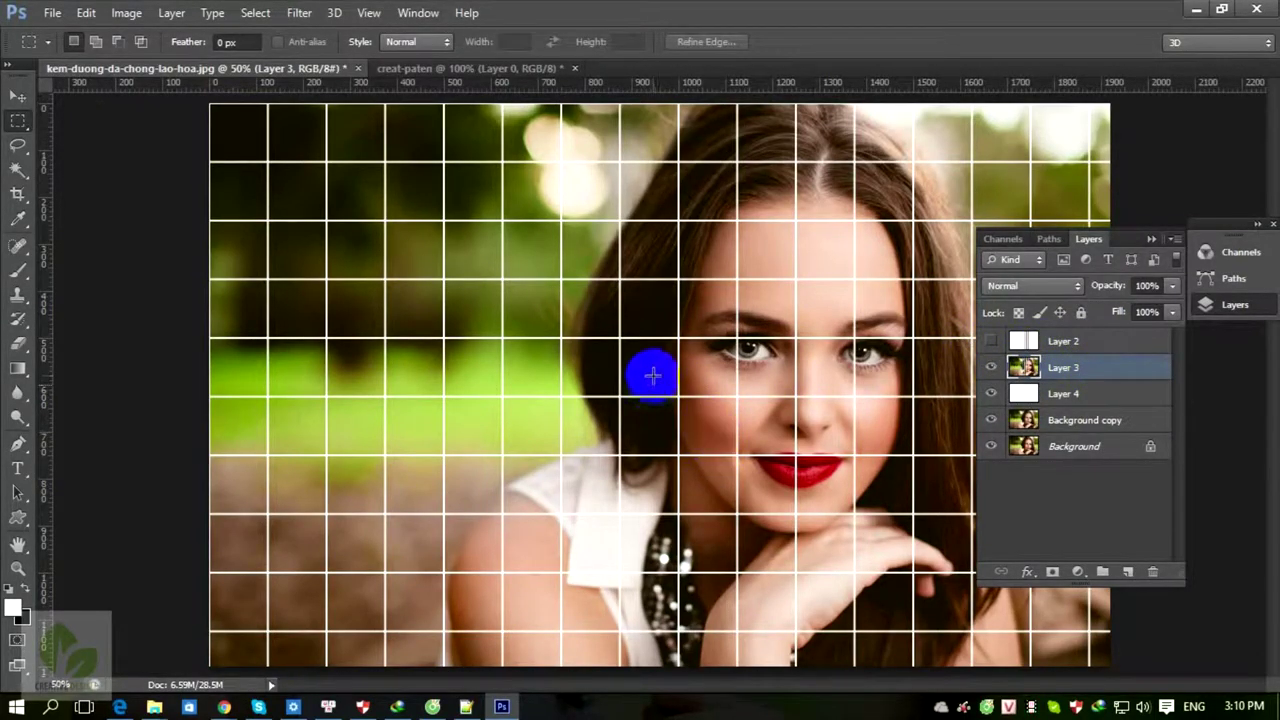
click(753, 436)
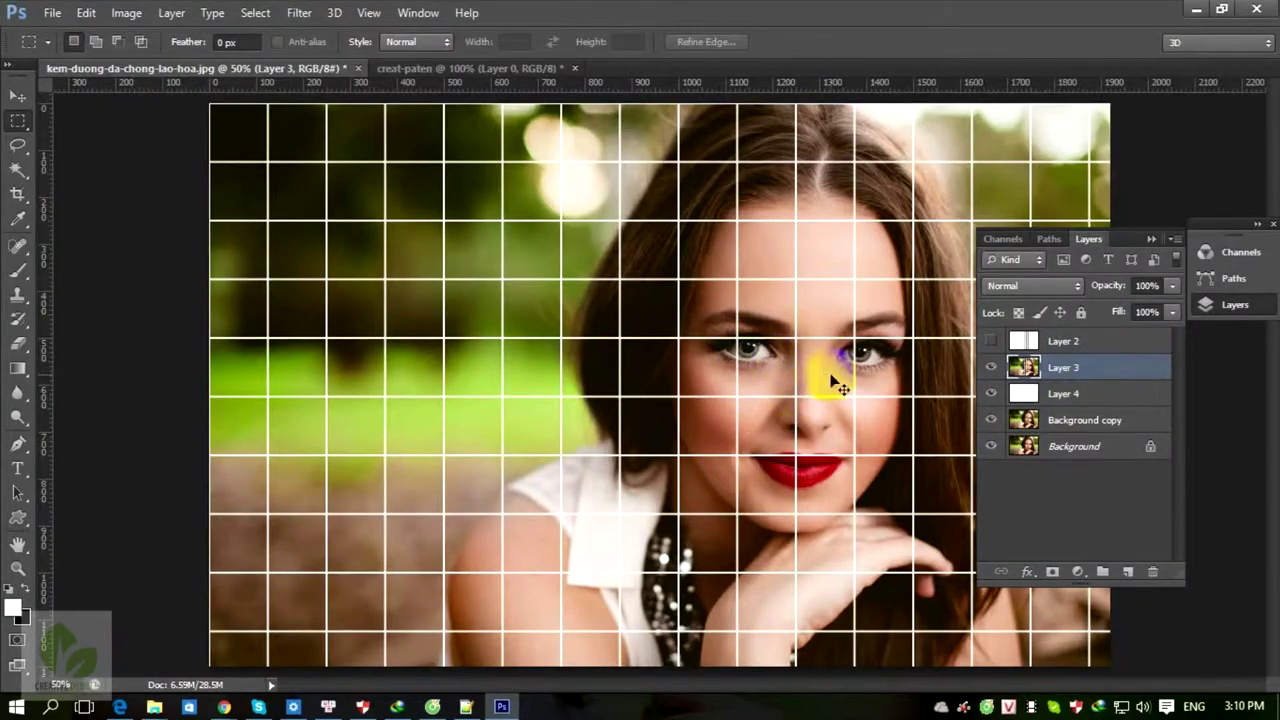
key(ctrl+minus)
Zoom in on the face and marquee-select the grid cells at the left eye, nose, mouth and forehead.
key(ctrl+plus)
key(ctrl+plus)
drag(738, 356, 340, 256)
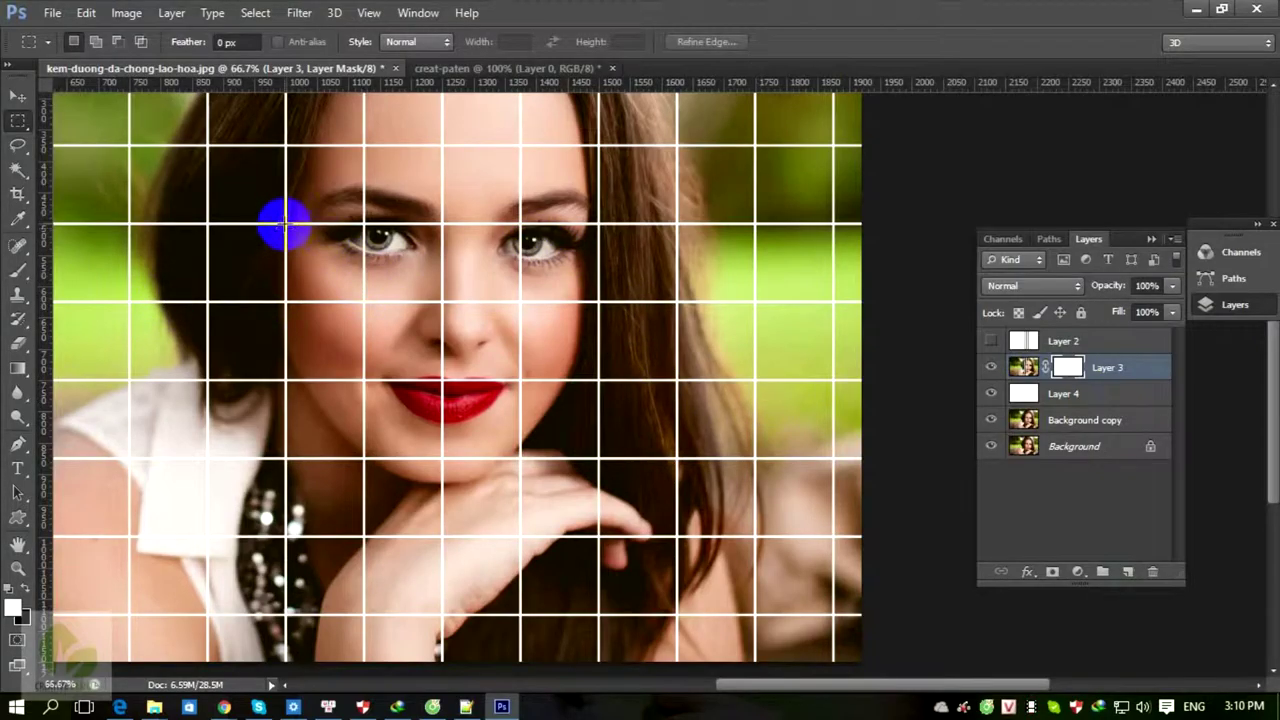
scroll(400, 320, up, 1)
drag(429, 286, 461, 190)
drag(392, 145, 510, 258)
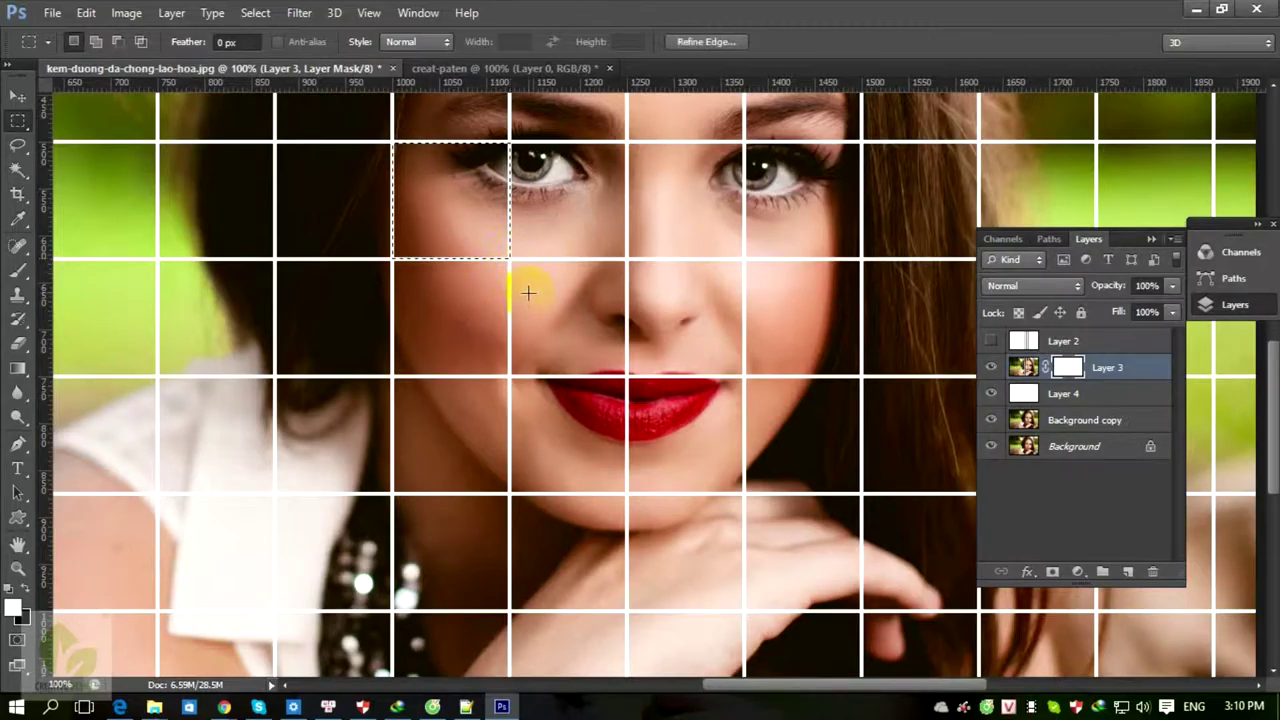
drag(628, 260, 743, 377)
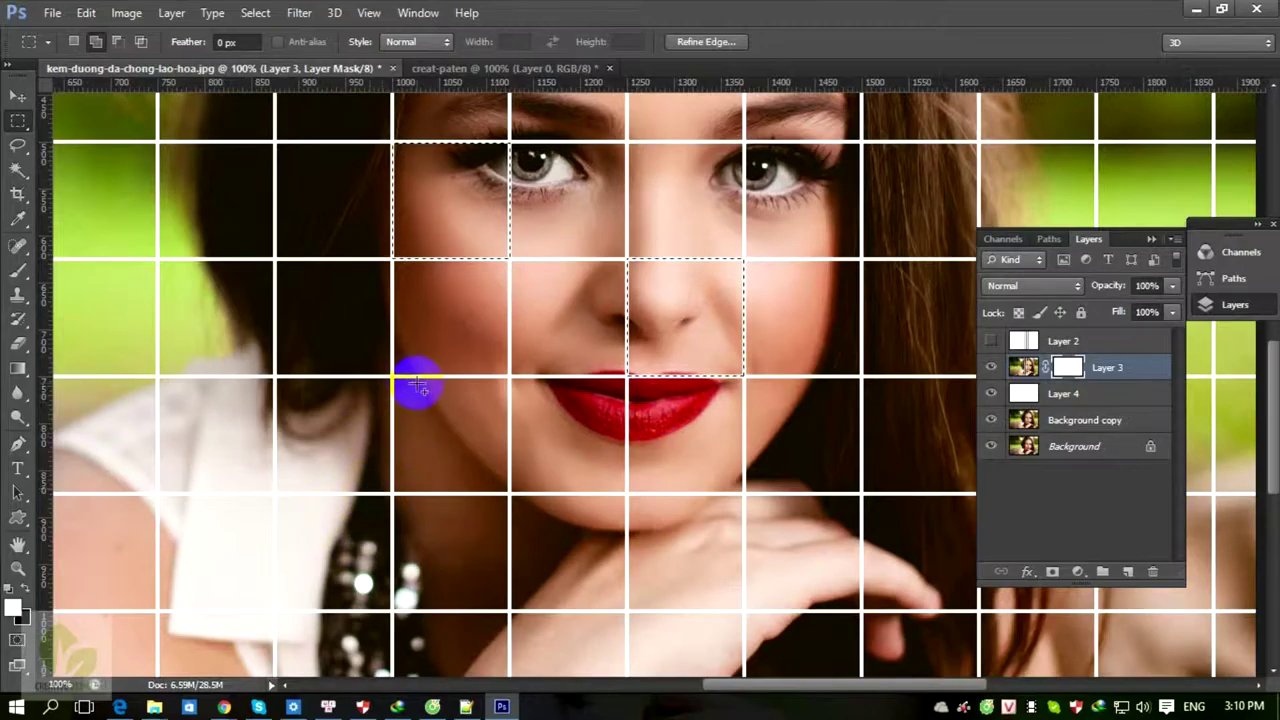
drag(393, 378, 510, 494)
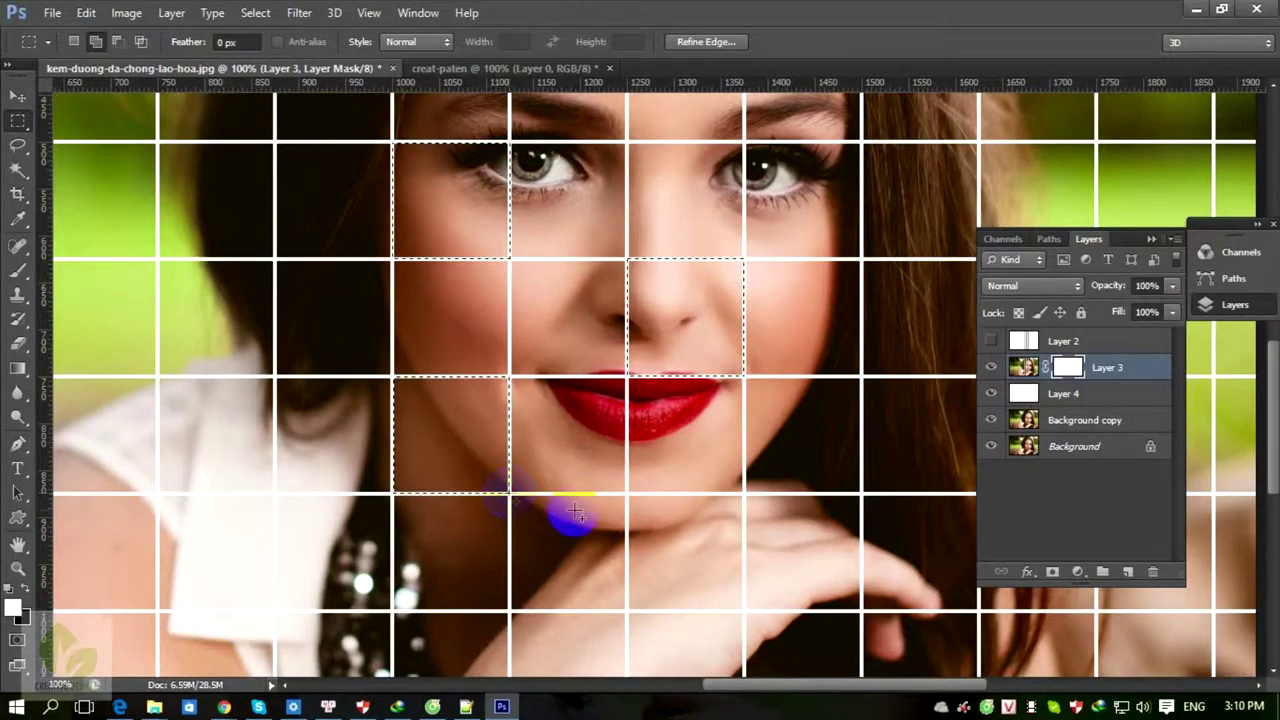
mouse_move(640, 520)
mouse_down()
mouse_move(566, 440)
mouse_move(651, 529)
mouse_up()
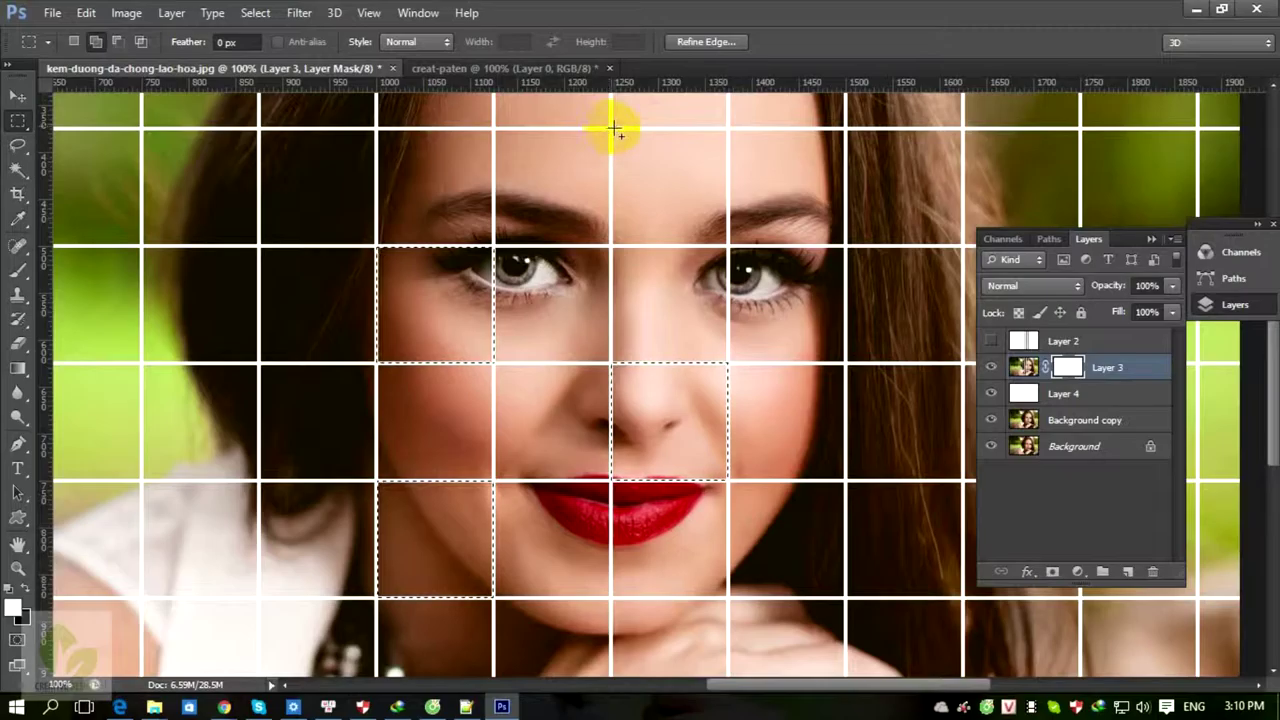
drag(612, 128, 728, 244)
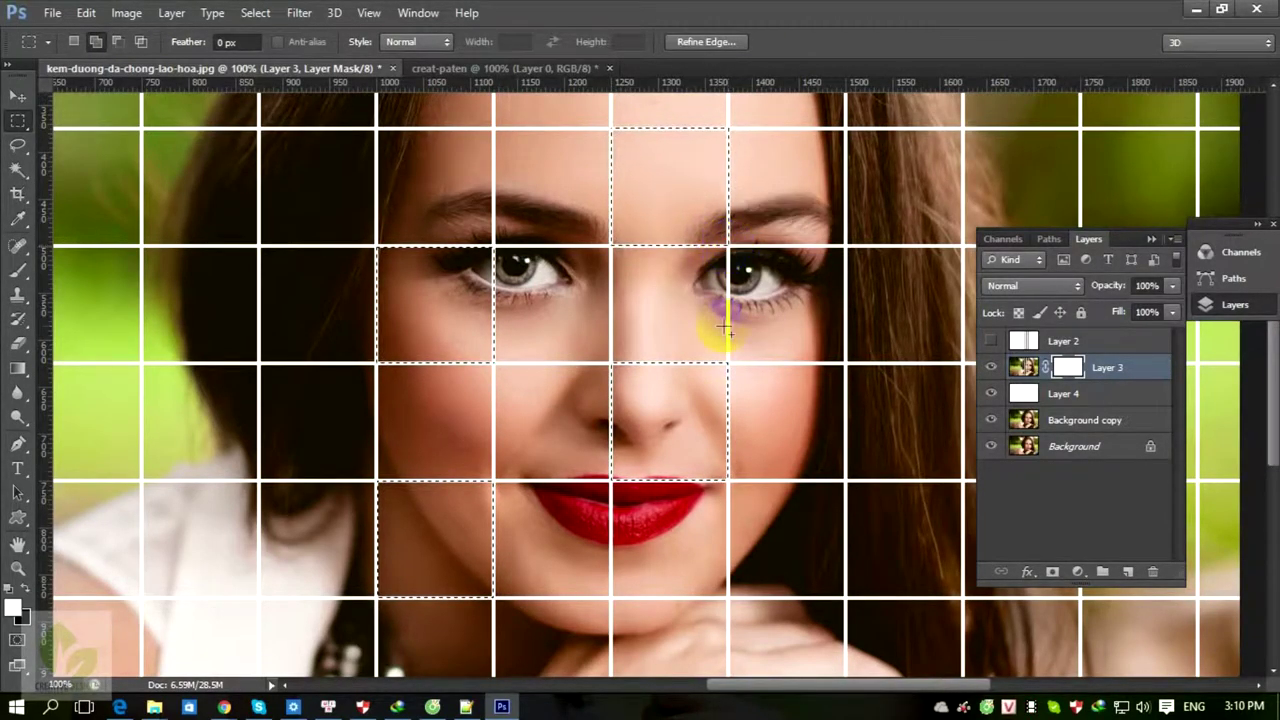
scroll(694, 374, down, 3)
drag(836, 350, 754, 494)
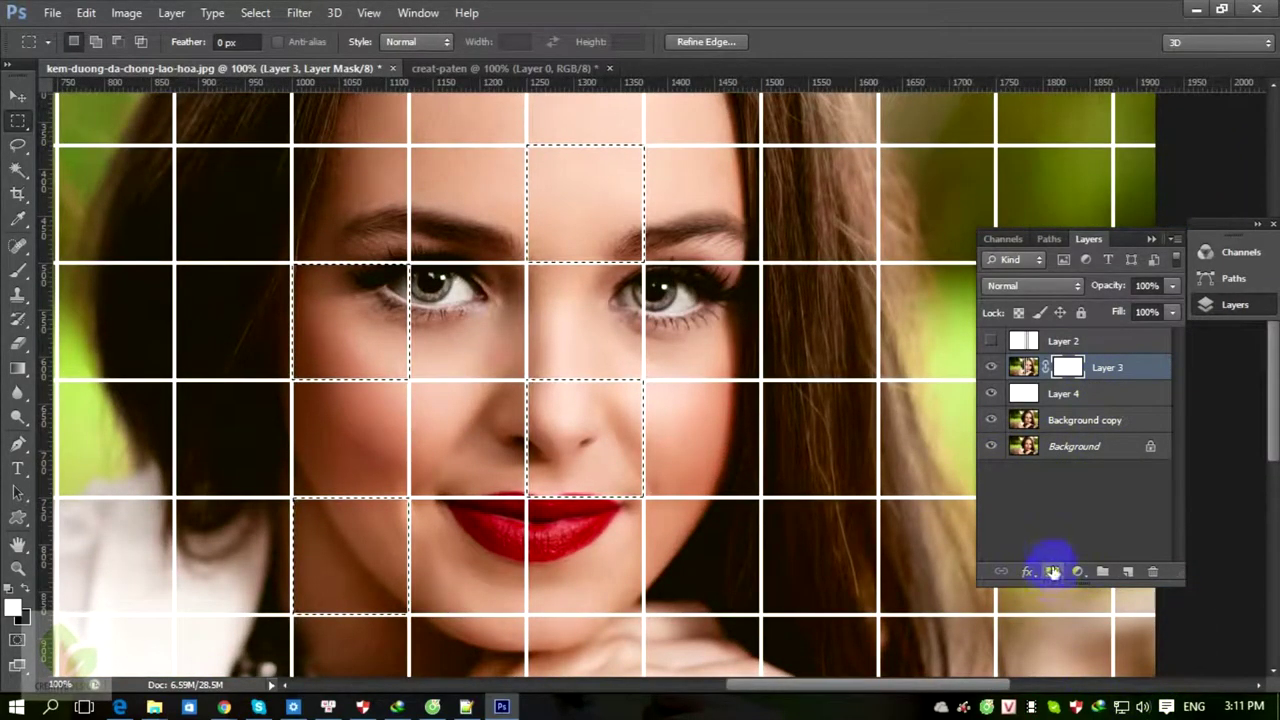
click(1078, 571)
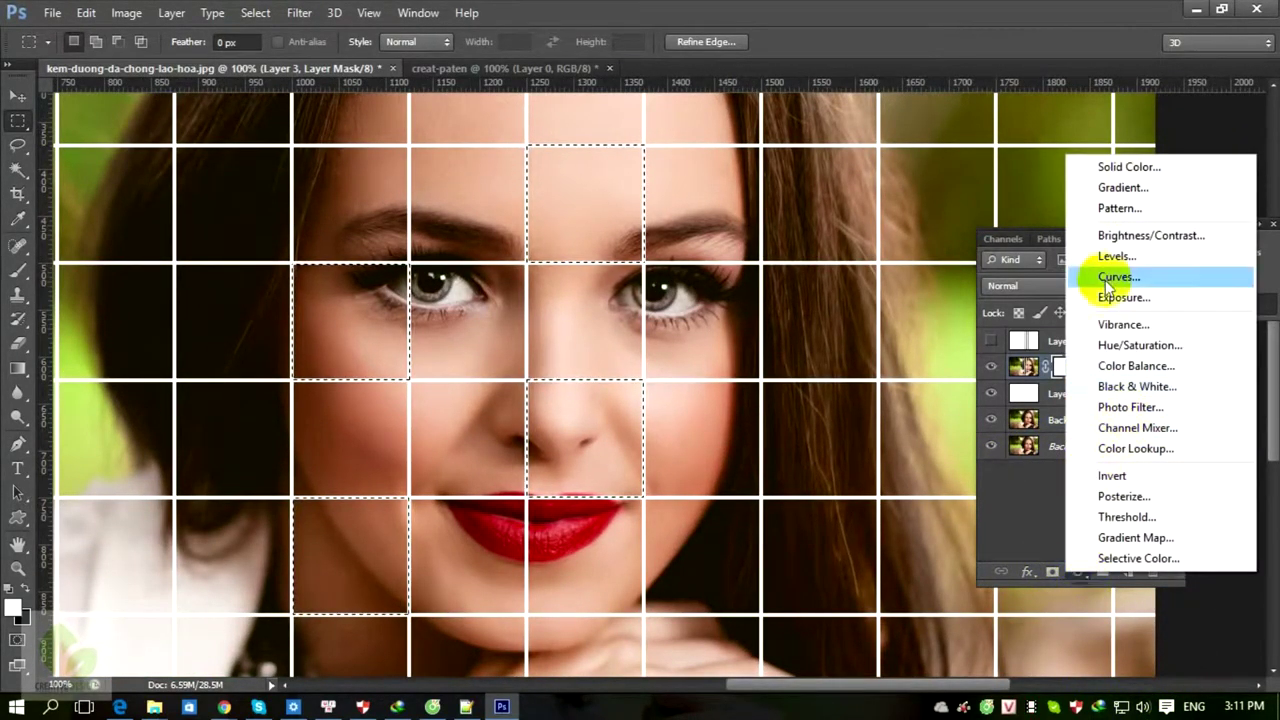
Add a Hue/Saturation adjustment shifting the selected cells' hue +20 toward yellow.
click(1118, 345)
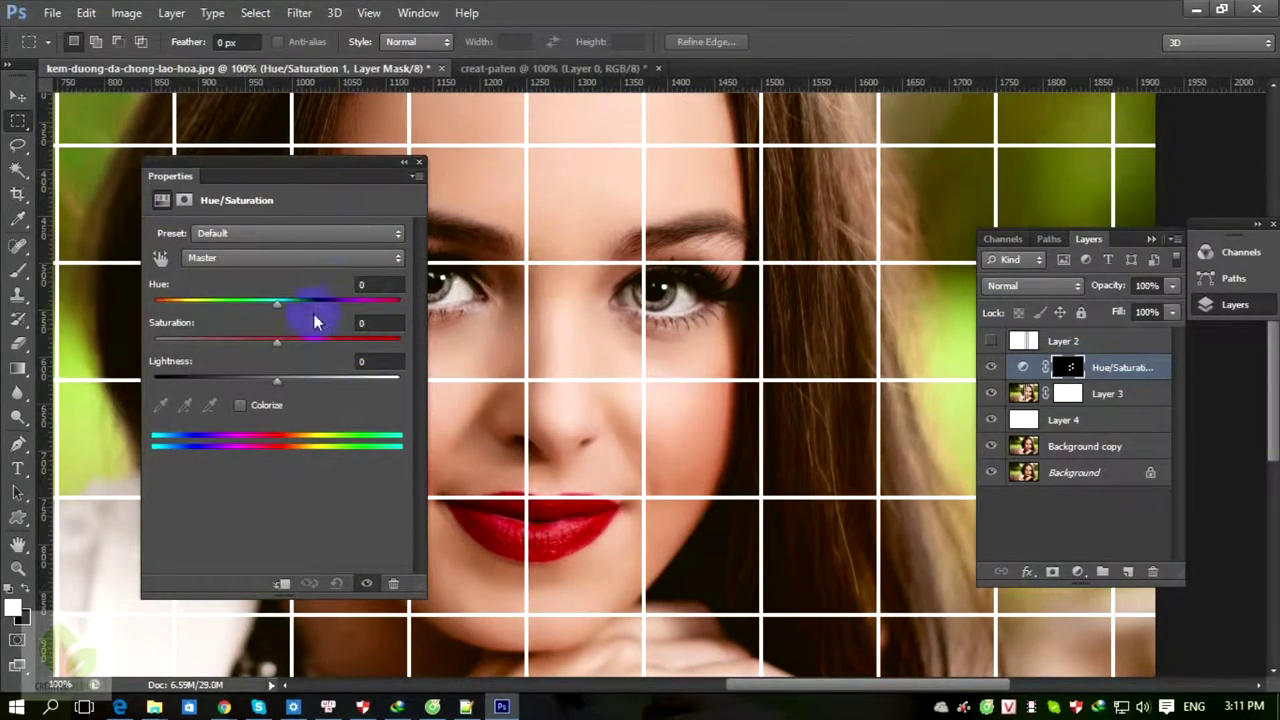
mouse_move(277, 306)
mouse_down()
mouse_move(337, 312)
mouse_move(297, 309)
mouse_up()
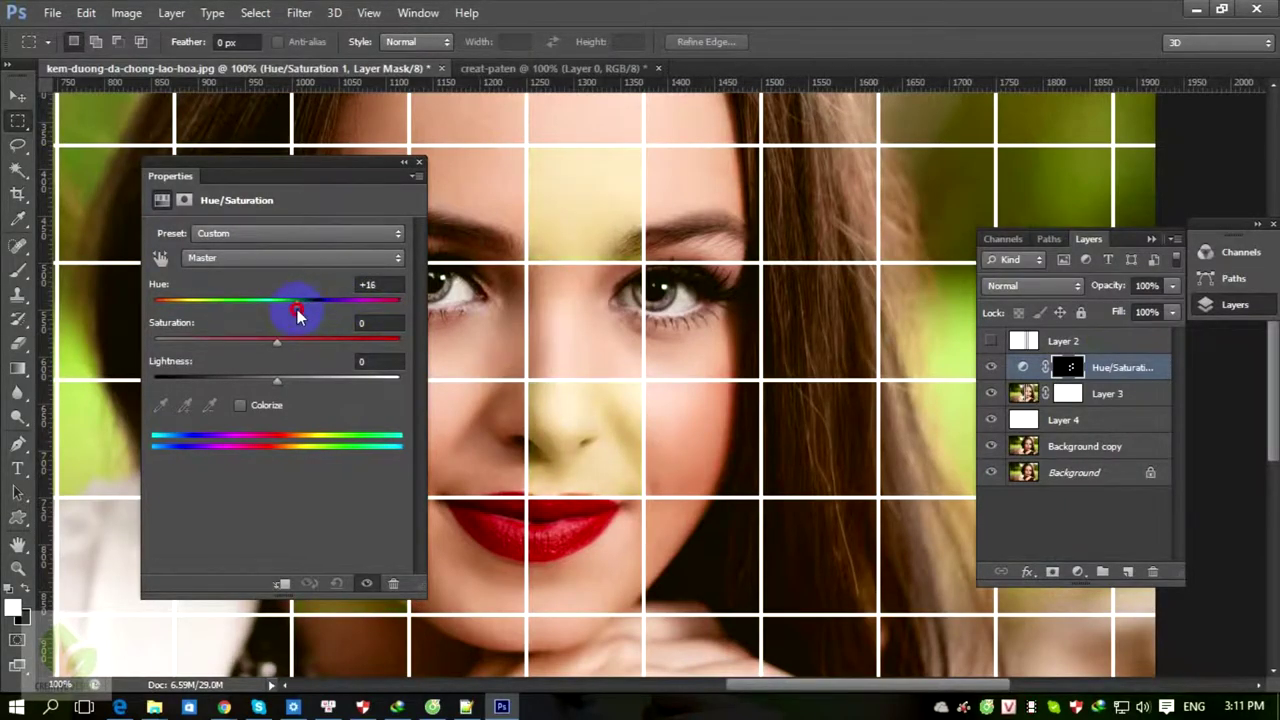
click(419, 162)
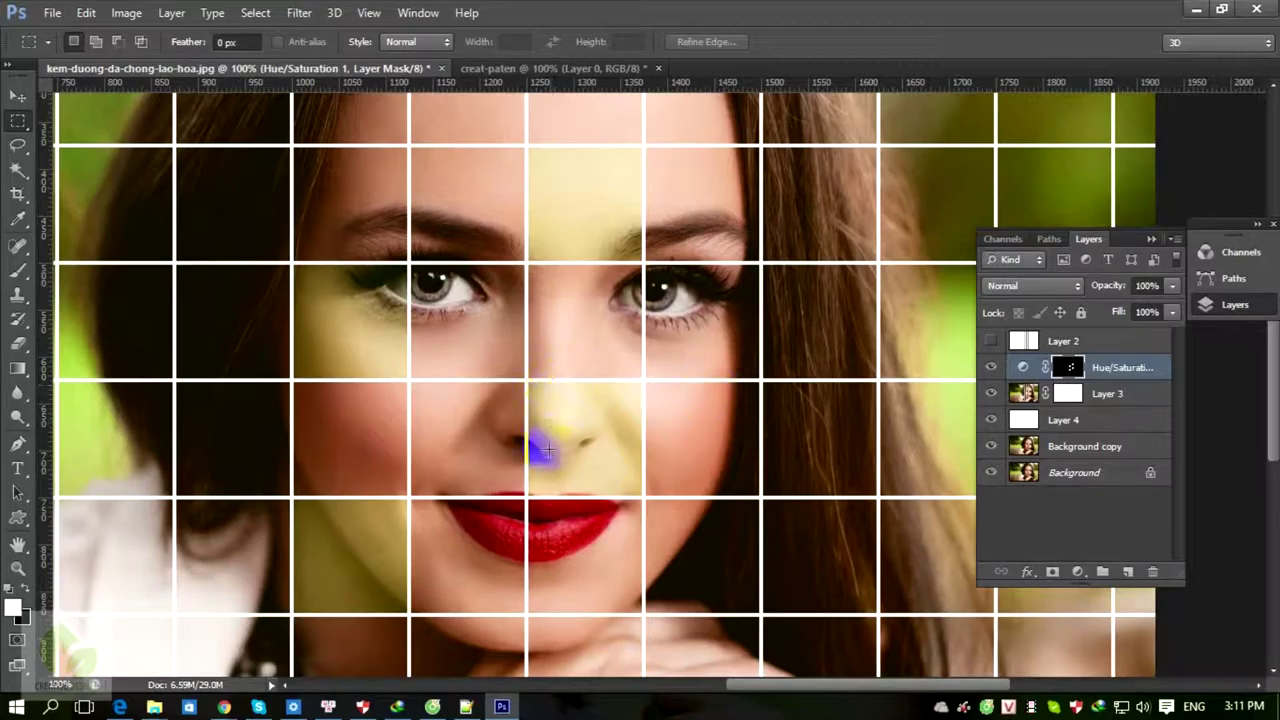
Marquee-select the grid cell beside the lips.
drag(486, 392, 480, 240)
drag(576, 373, 556, 354)
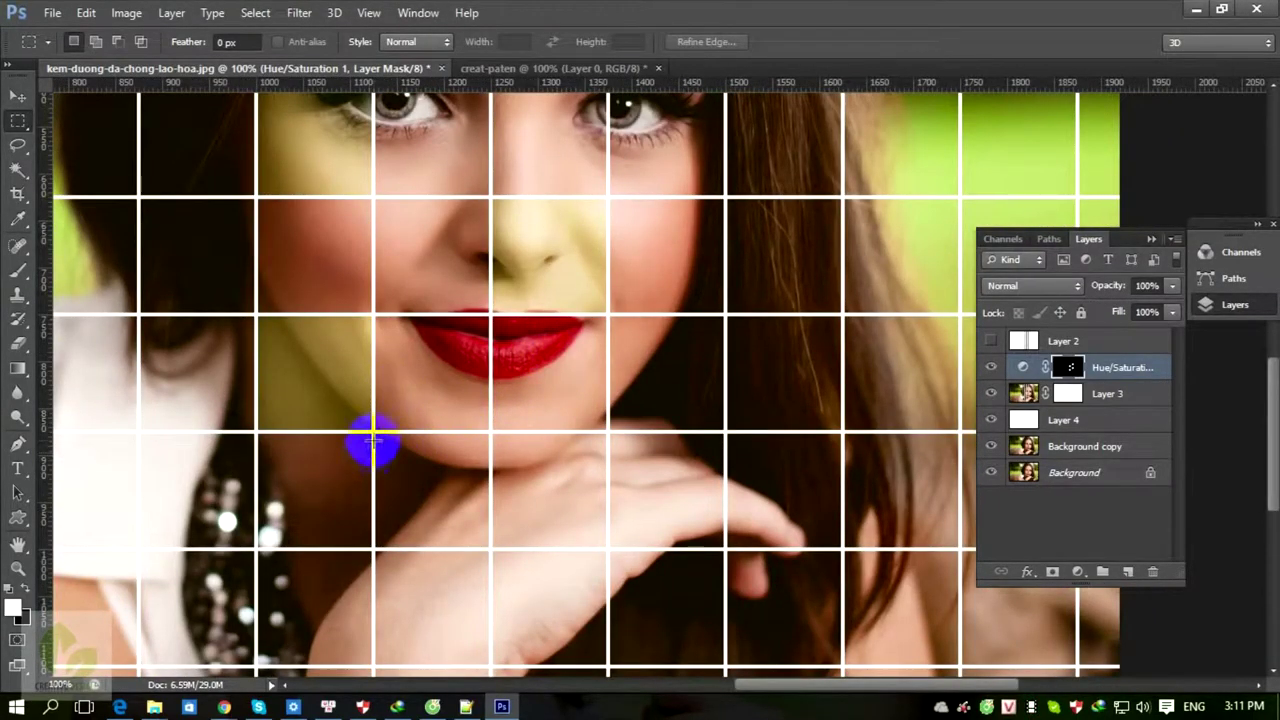
drag(373, 315, 503, 432)
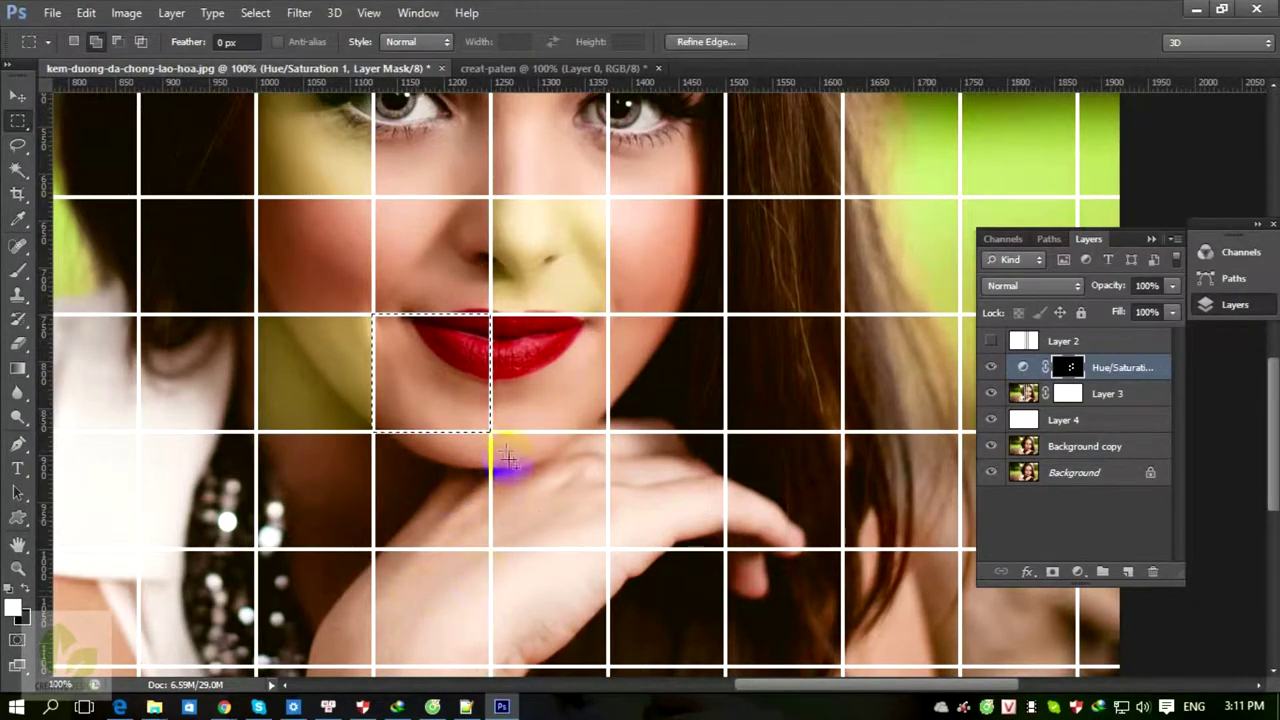
Add the grid cell on the hand and the cell right of the lips to the selection.
scroll(520, 418, down, 3)
drag(460, 403, 576, 518)
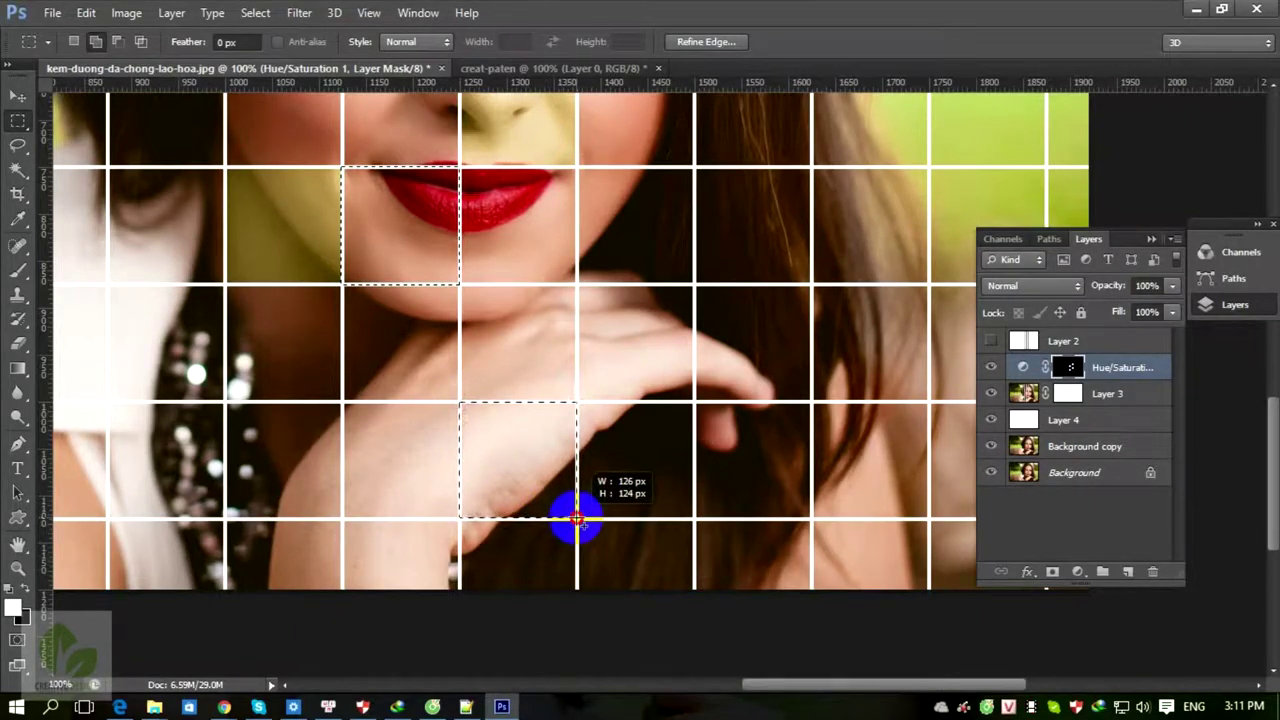
drag(576, 518, 576, 518)
scroll(612, 480, up, 2)
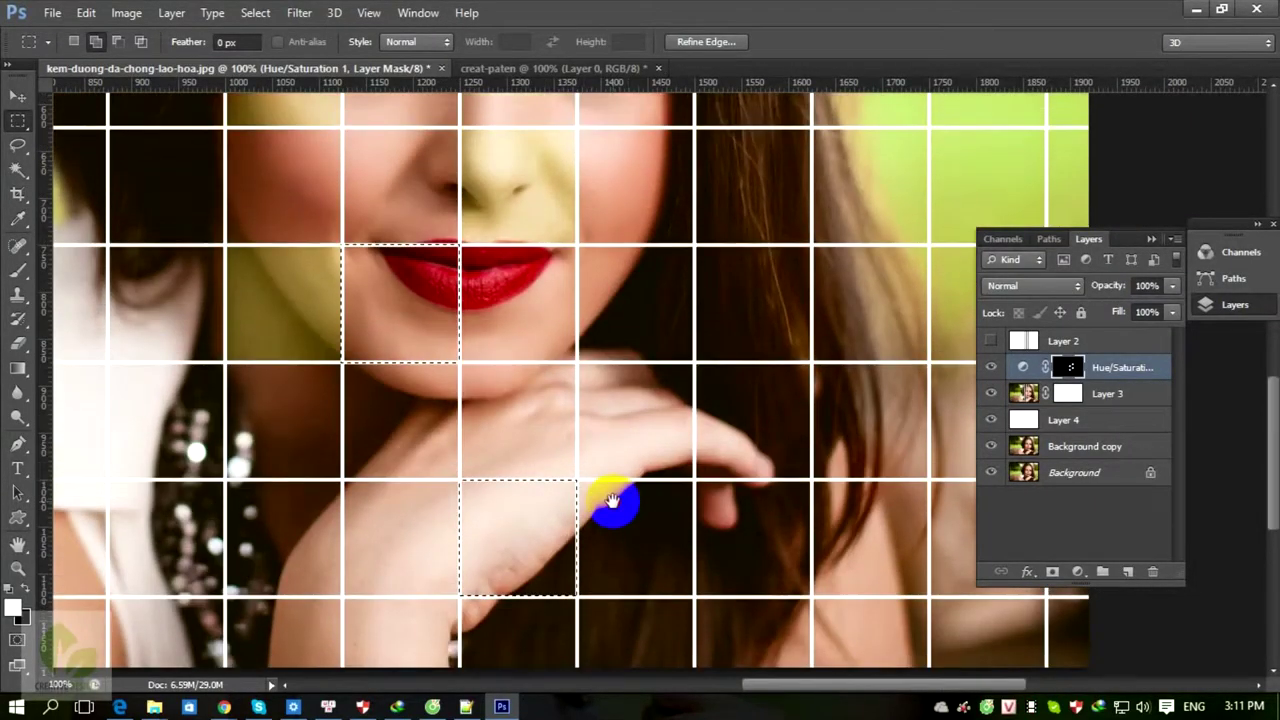
drag(577, 245, 694, 362)
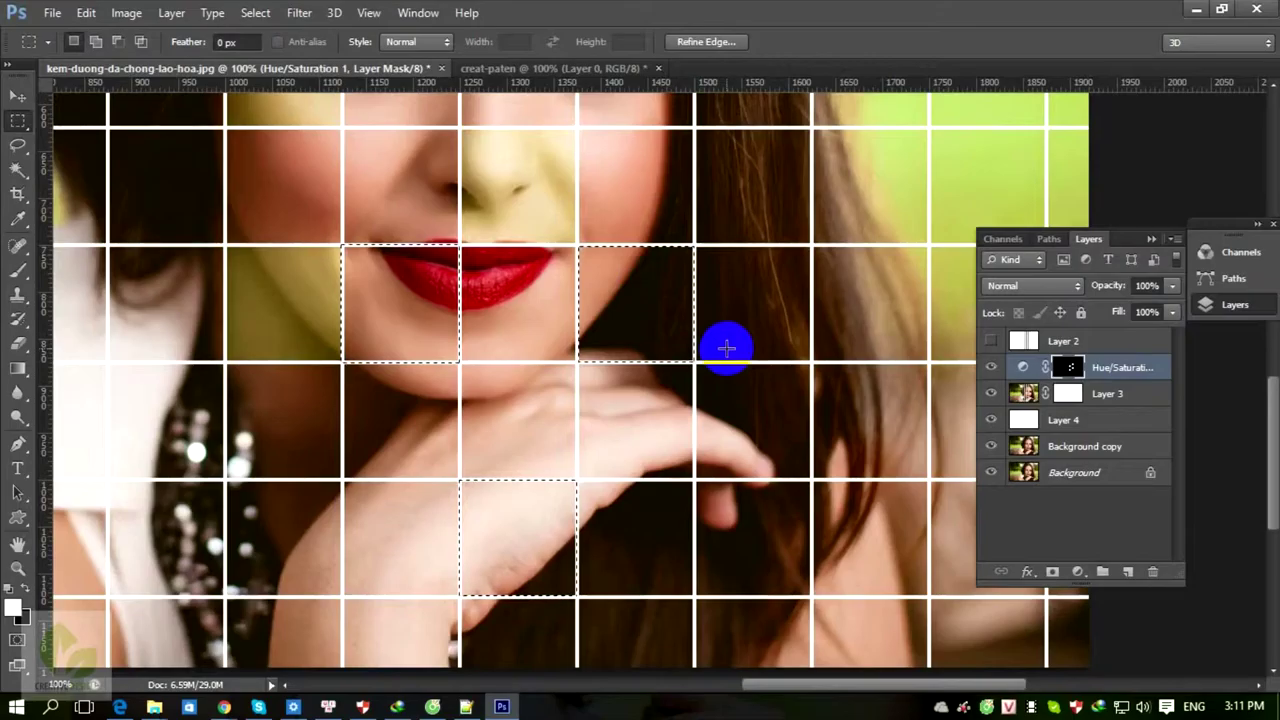
Bring the eyes into view at 200% and add the cell around the right eye.
scroll(726, 346, up, 1)
drag(600, 214, 623, 366)
drag(608, 209, 709, 394)
drag(520, 330, 600, 470)
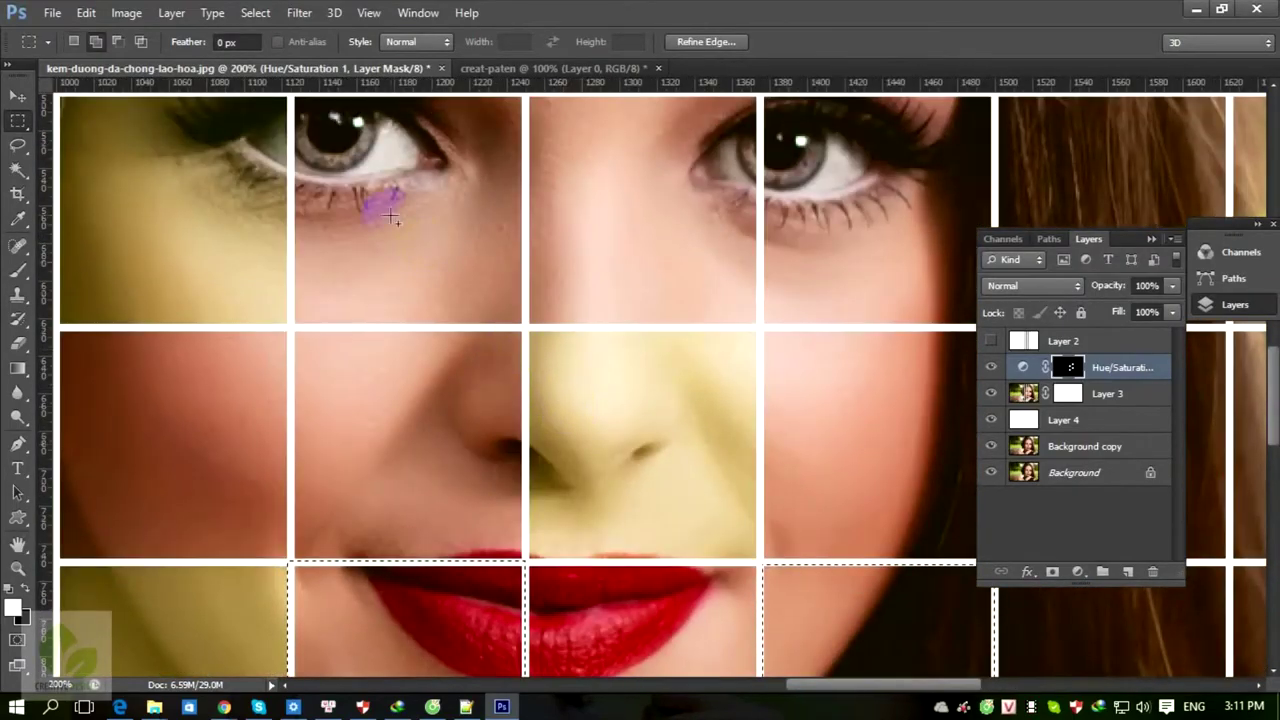
drag(378, 325, 557, 263)
drag(526, 343, 486, 409)
drag(594, 294, 531, 449)
drag(575, 205, 776, 442)
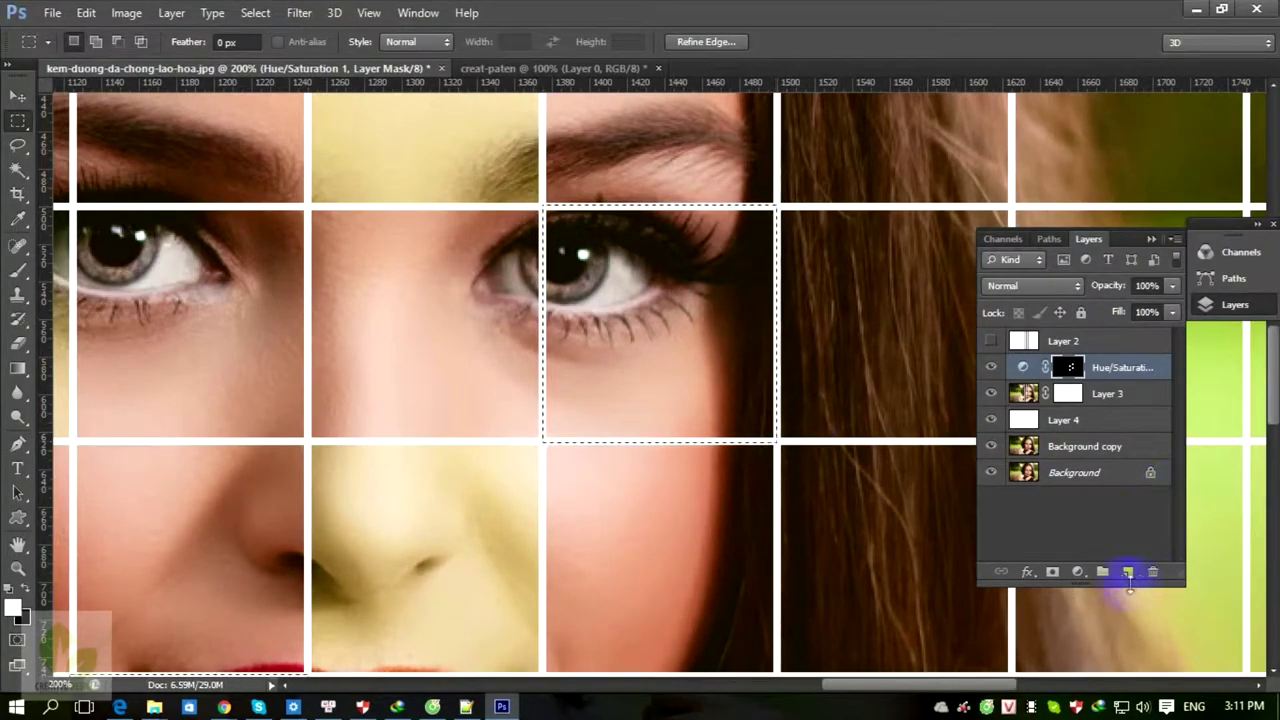
scroll(766, 451, down, 4)
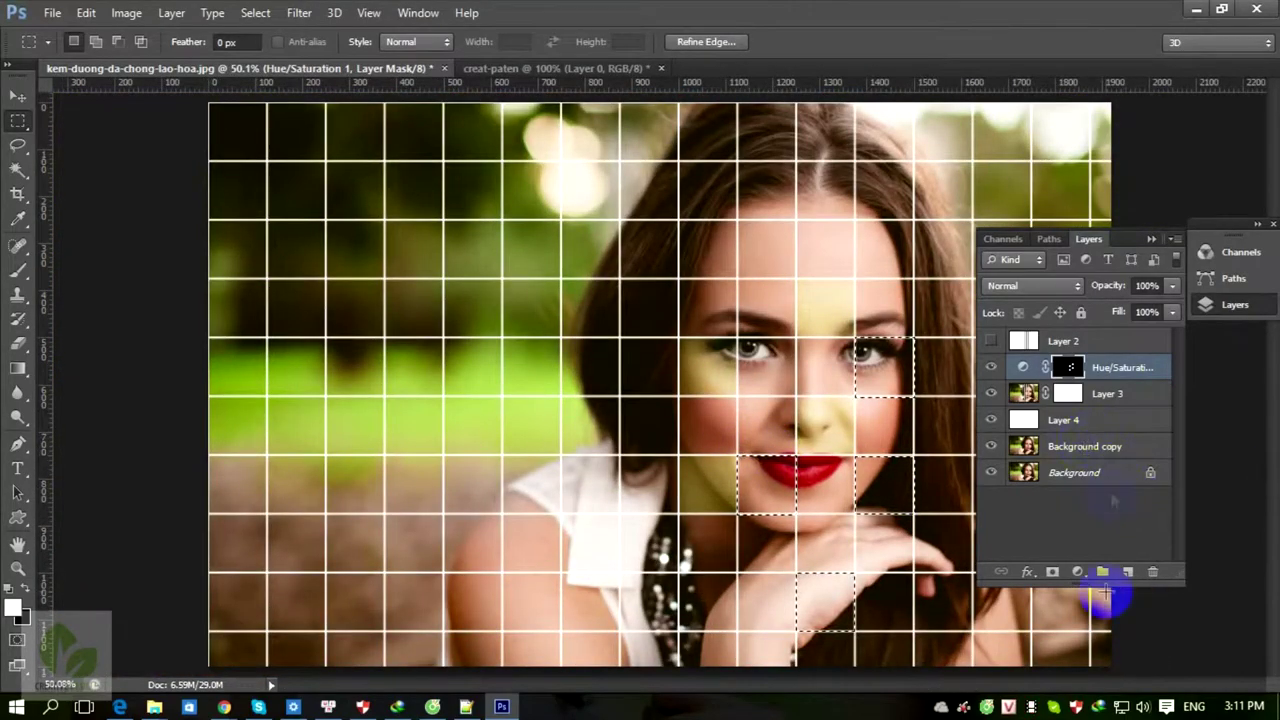
click(1032, 400)
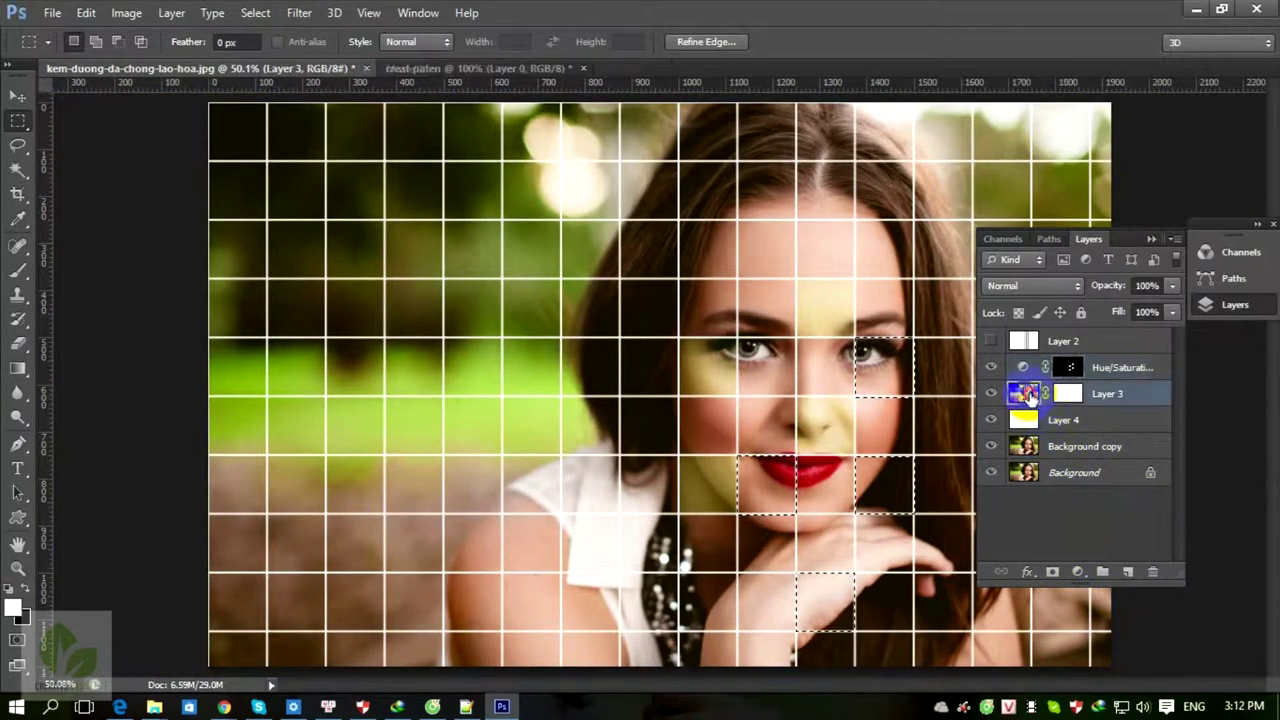
Add a second Hue/Saturation adjustment layer and shift the selected cells' hue toward pink.
click(1079, 572)
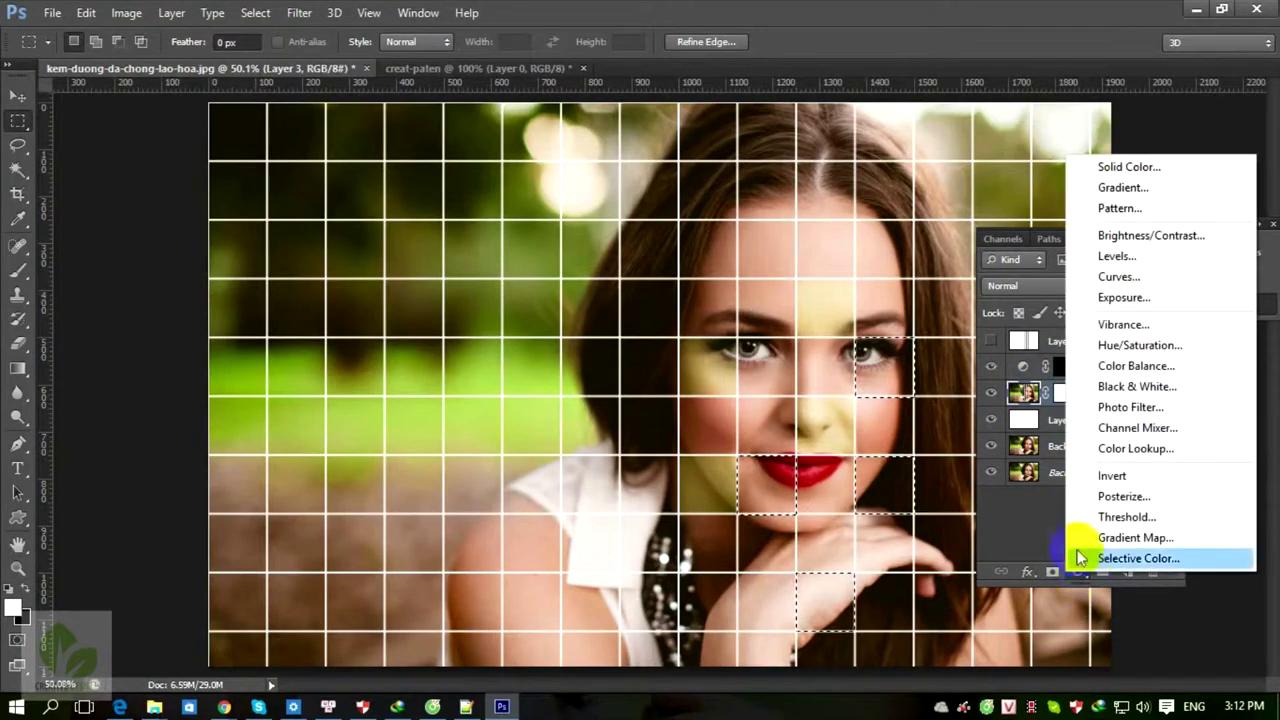
click(1116, 345)
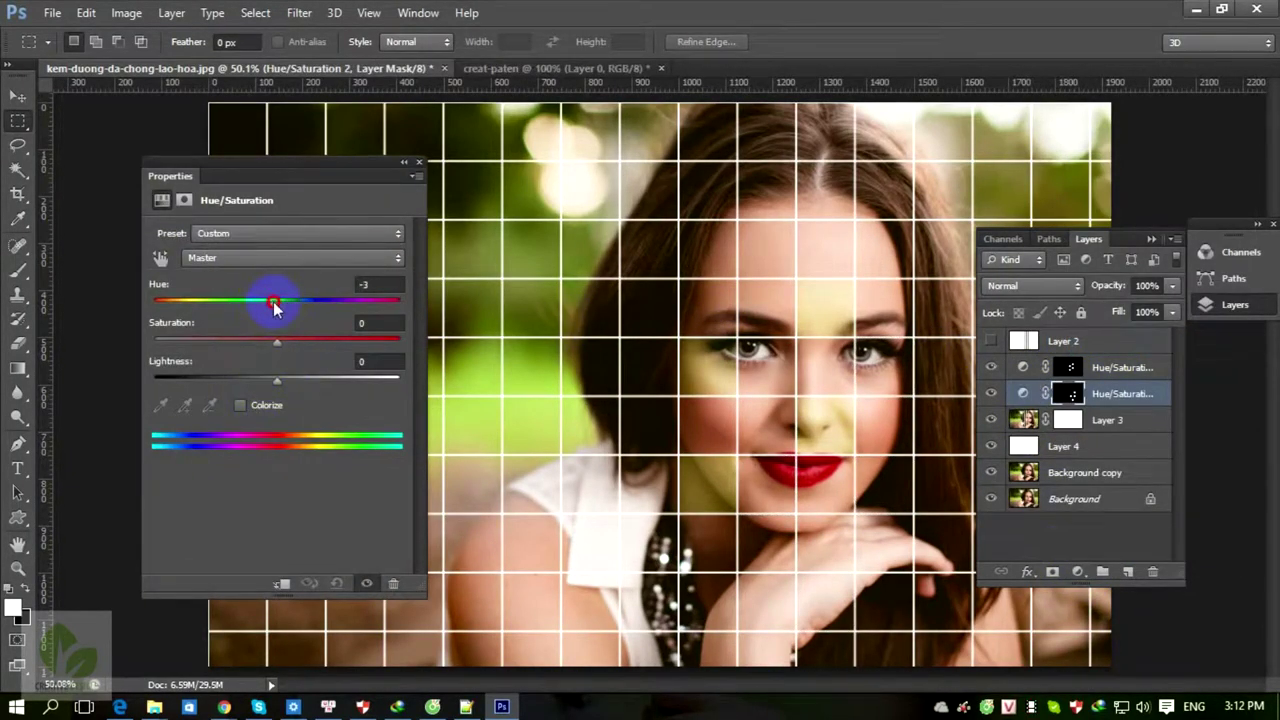
drag(276, 307, 252, 310)
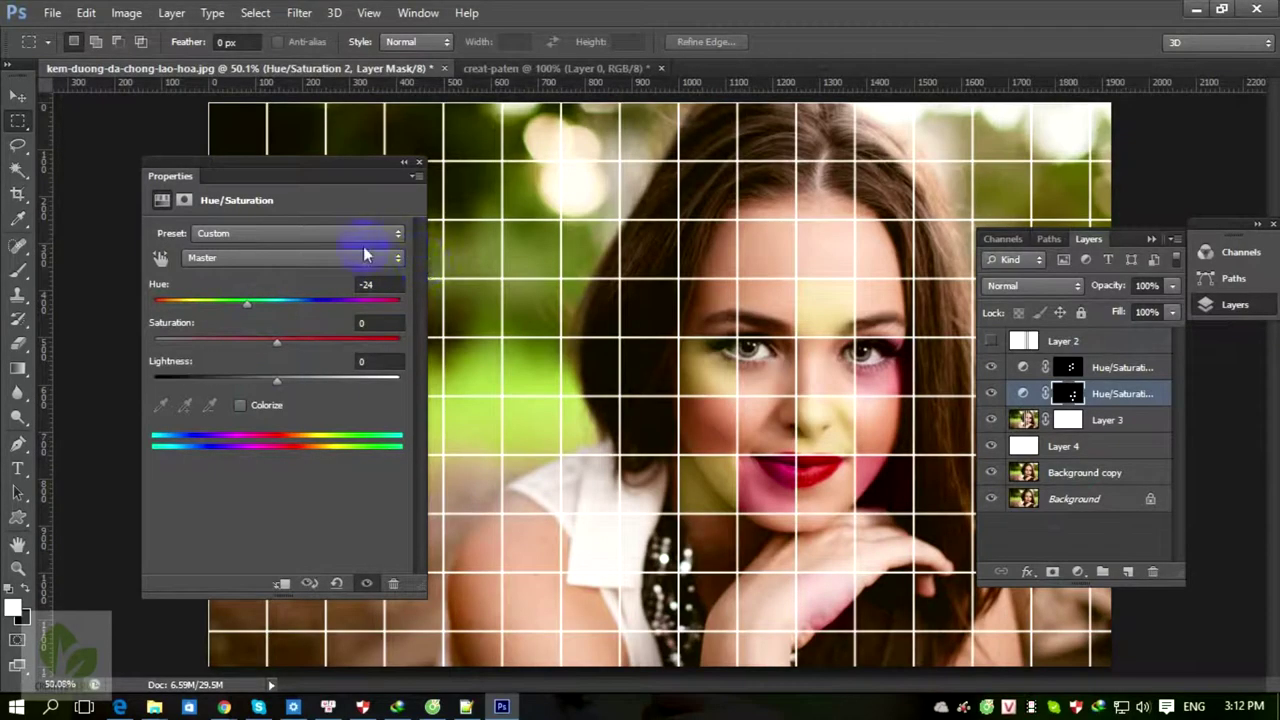
Back on Layer 3, select the forehead cell above the left eye and zoom to 100%.
click(1106, 421)
scroll(940, 390, up, 1)
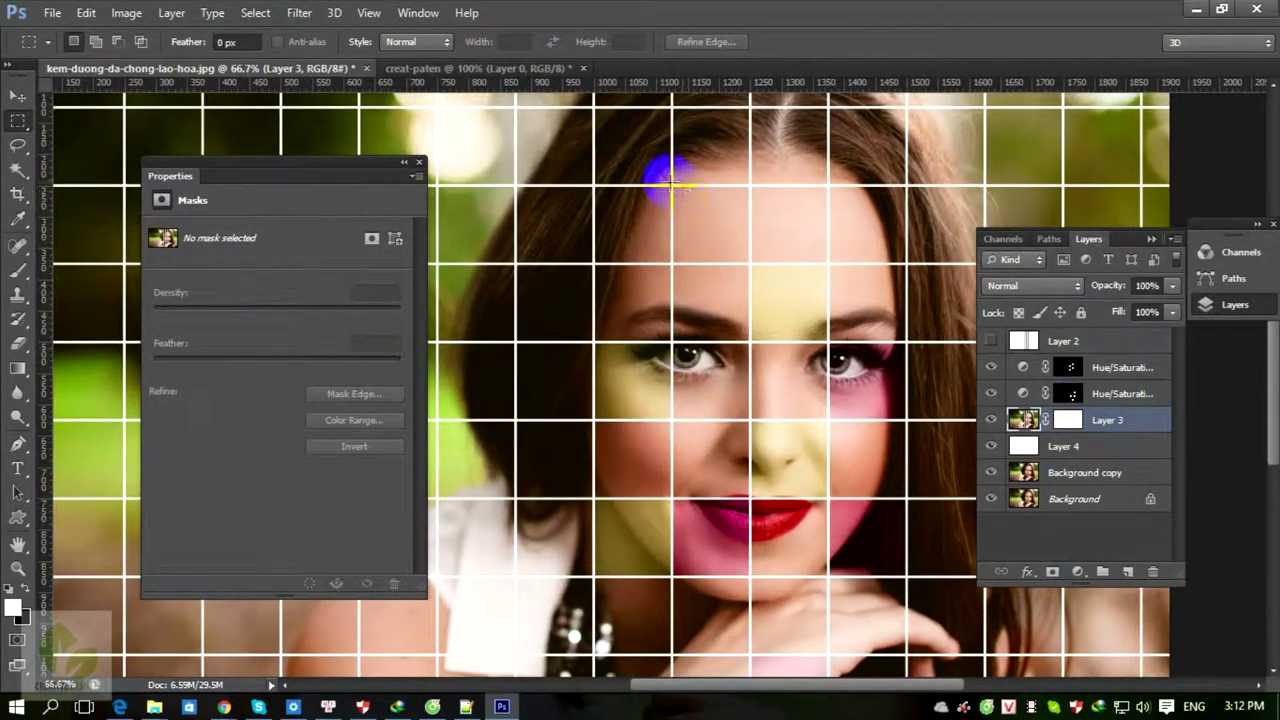
click(419, 162)
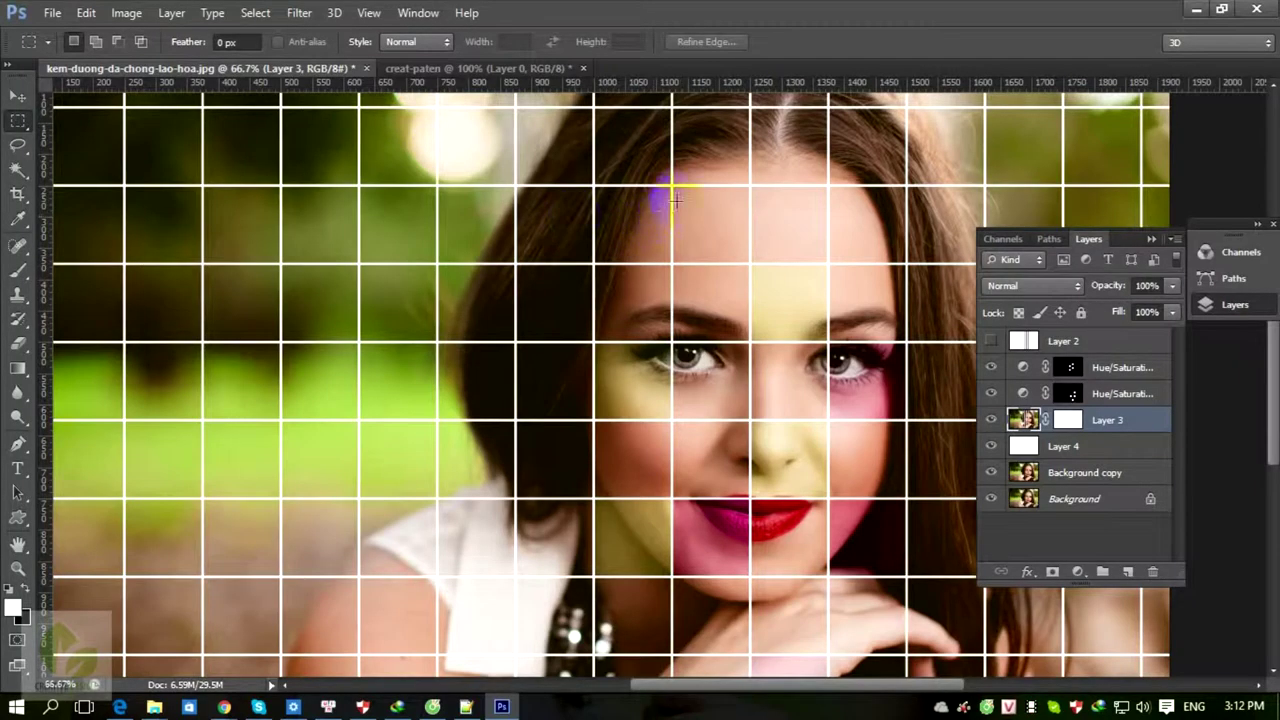
drag(672, 185, 676, 337)
key(ctrl+plus)
Add the left-eye cell, the dark hair cell and the right forehead cell to the selection.
shift+click(507, 410)
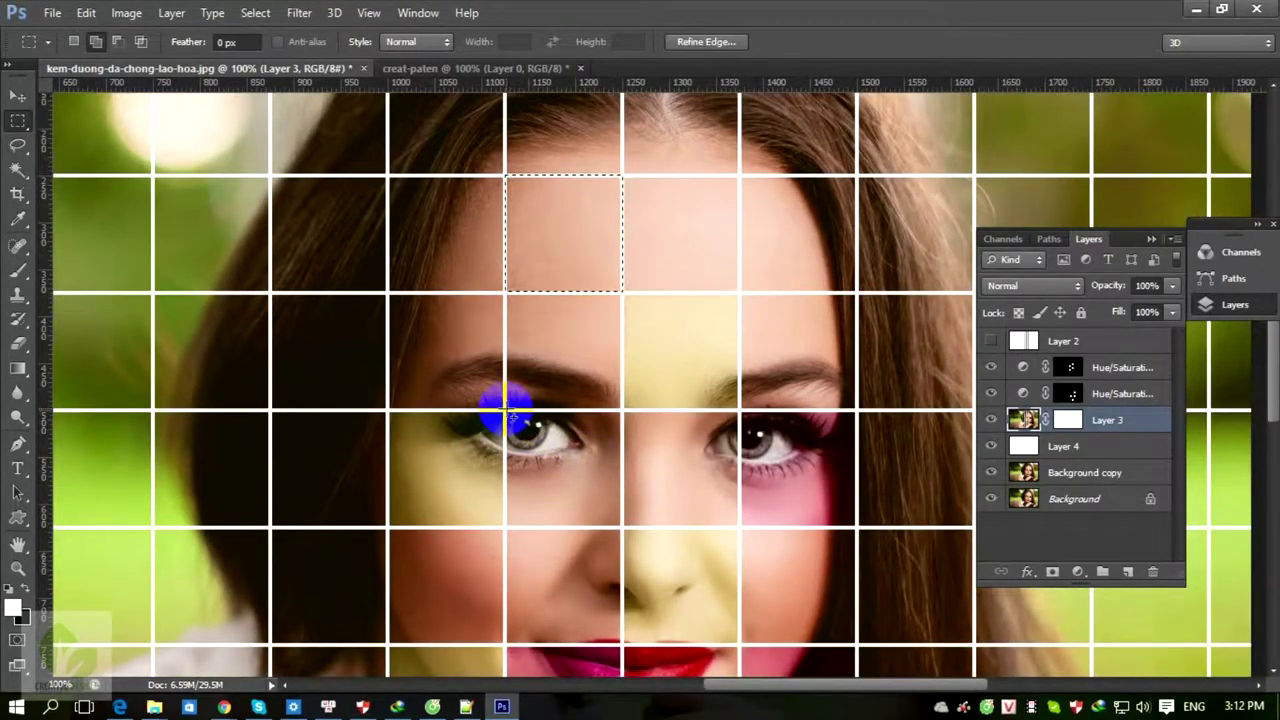
drag(507, 410, 622, 526)
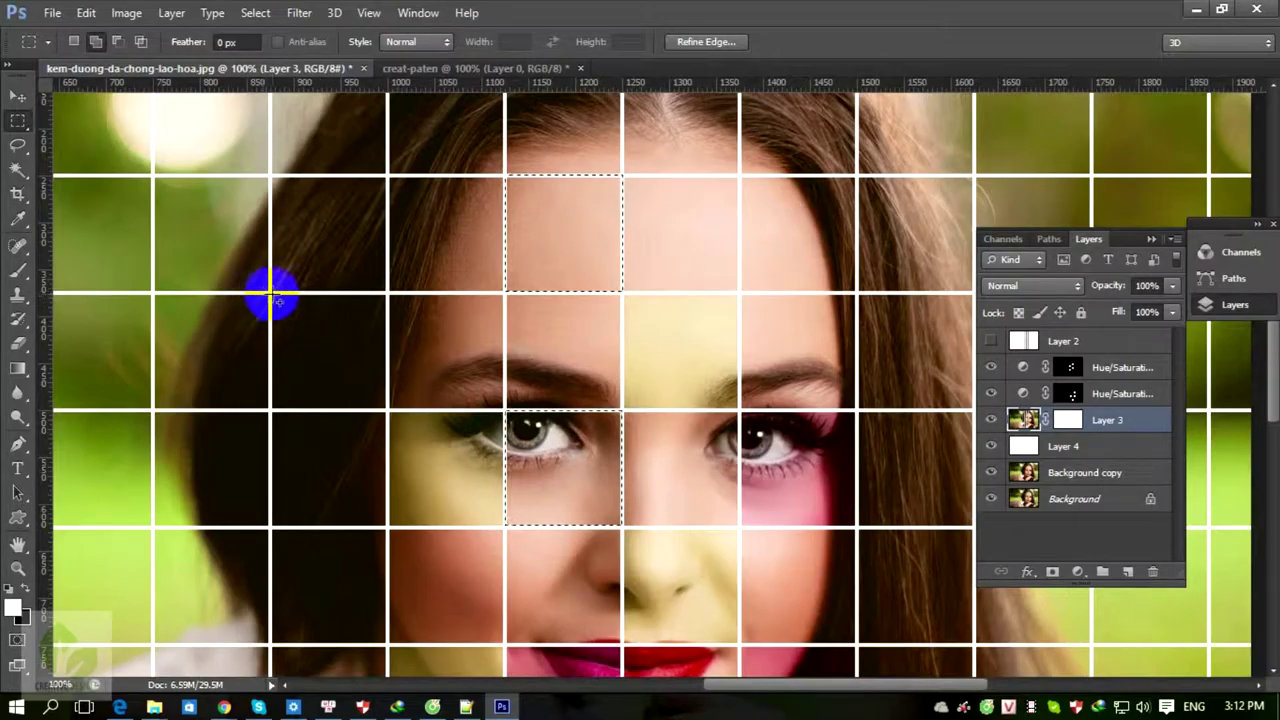
drag(270, 293, 387, 409)
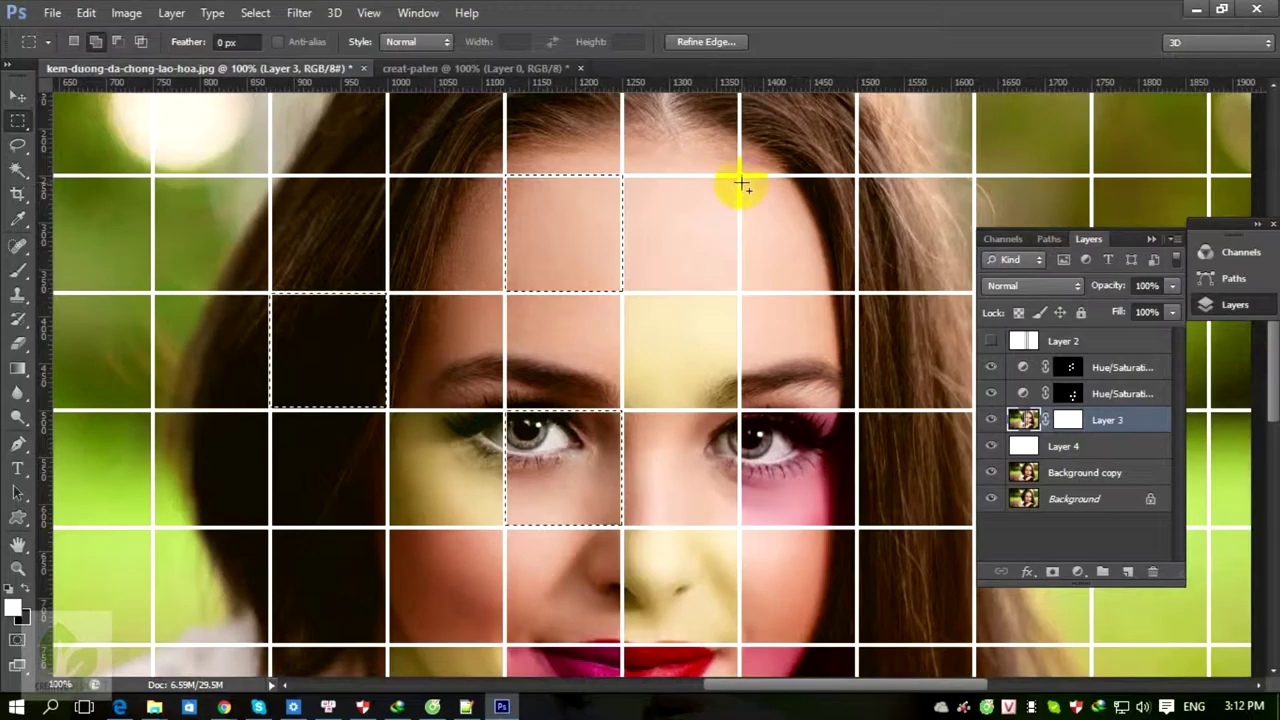
drag(740, 176, 856, 293)
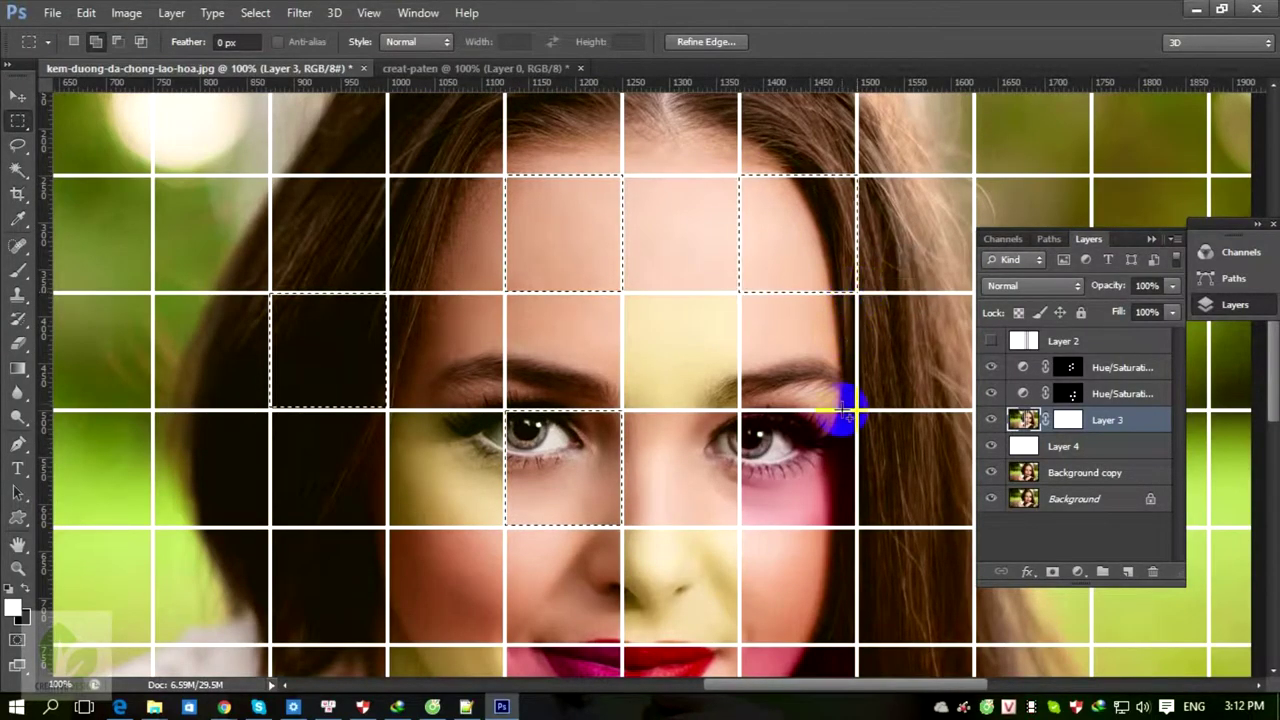
drag(846, 514, 906, 446)
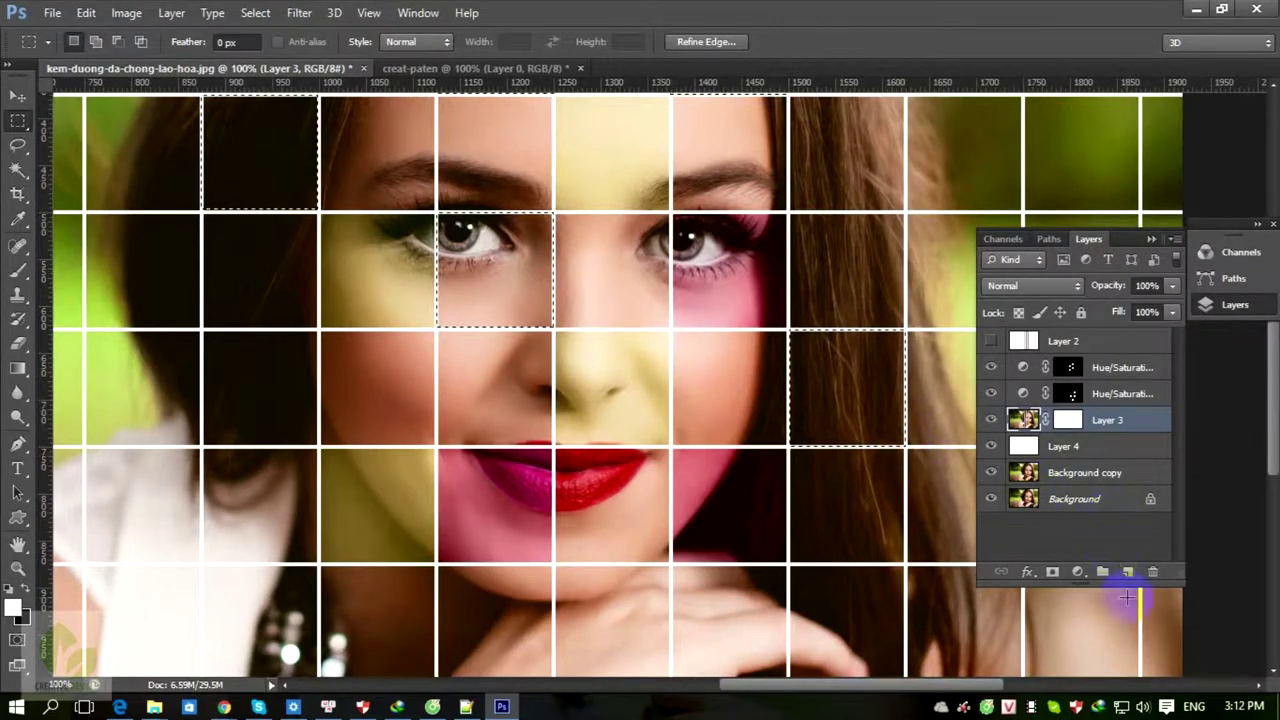
click(1078, 571)
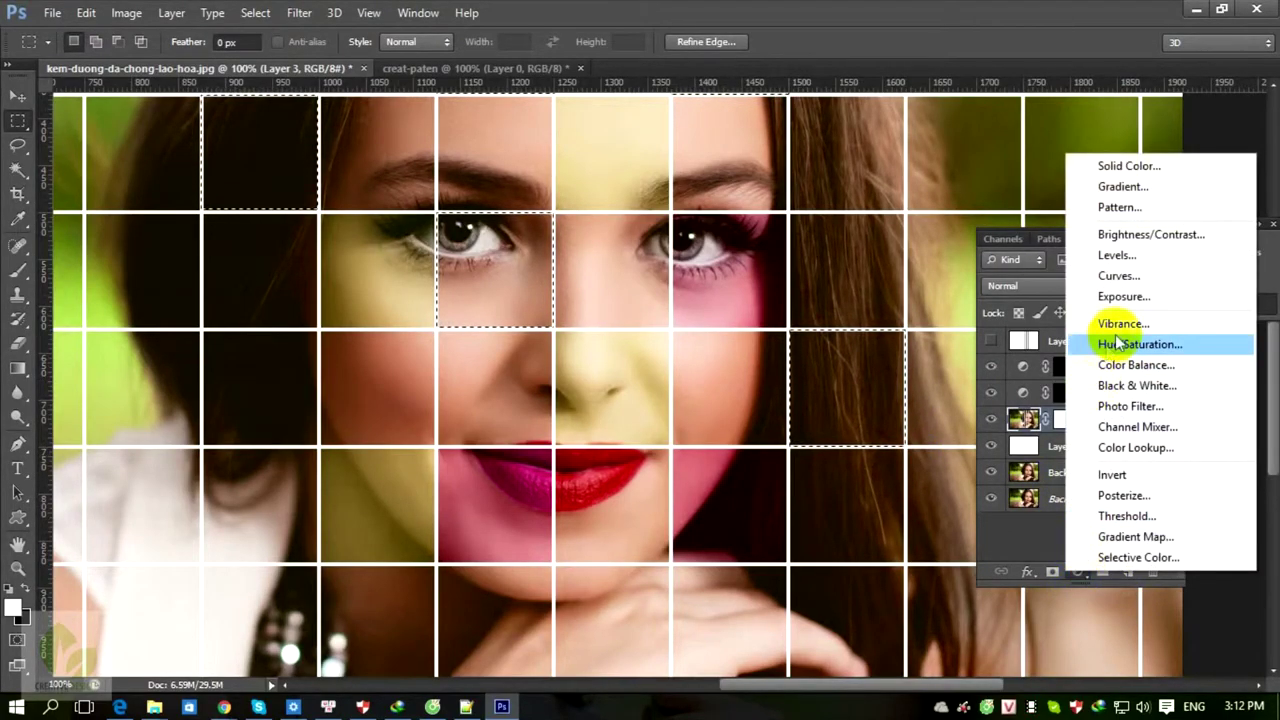
Add a third Hue/Saturation adjustment with hue -178 to tint the selected cells blue.
click(1078, 344)
drag(279, 312, 155, 316)
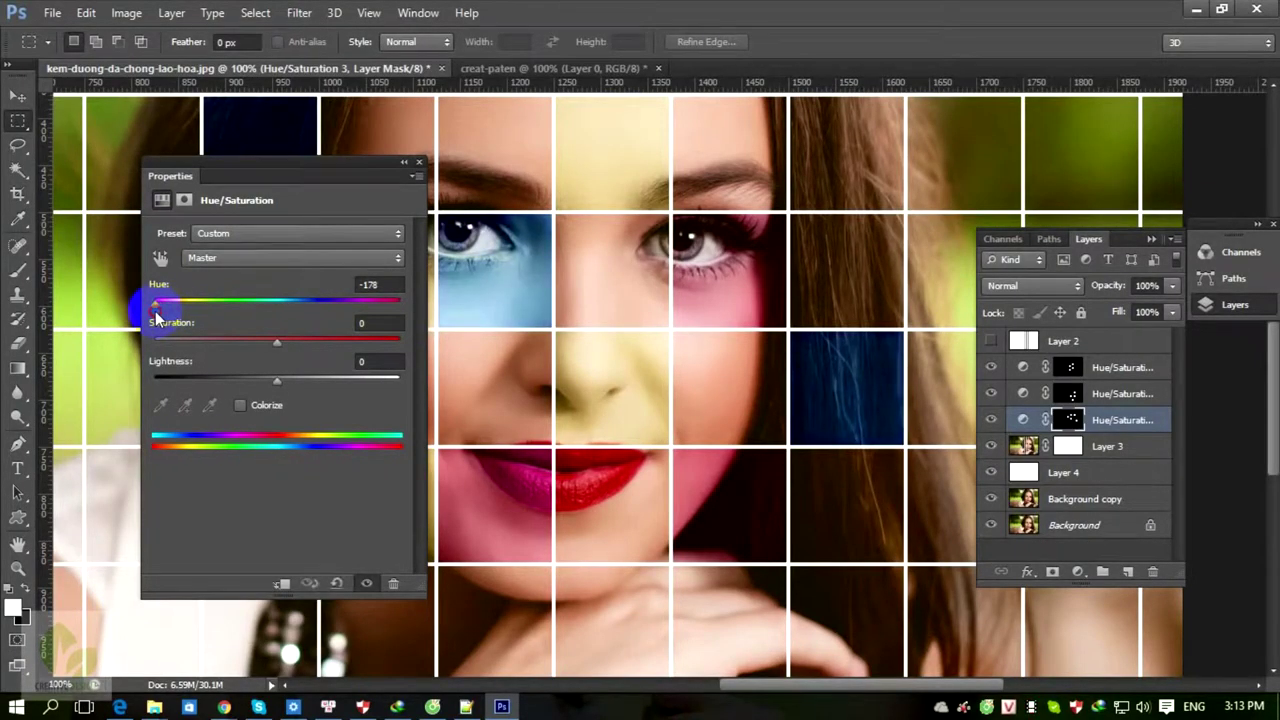
click(415, 163)
key(ctrl+minus)
key(ctrl+minus)
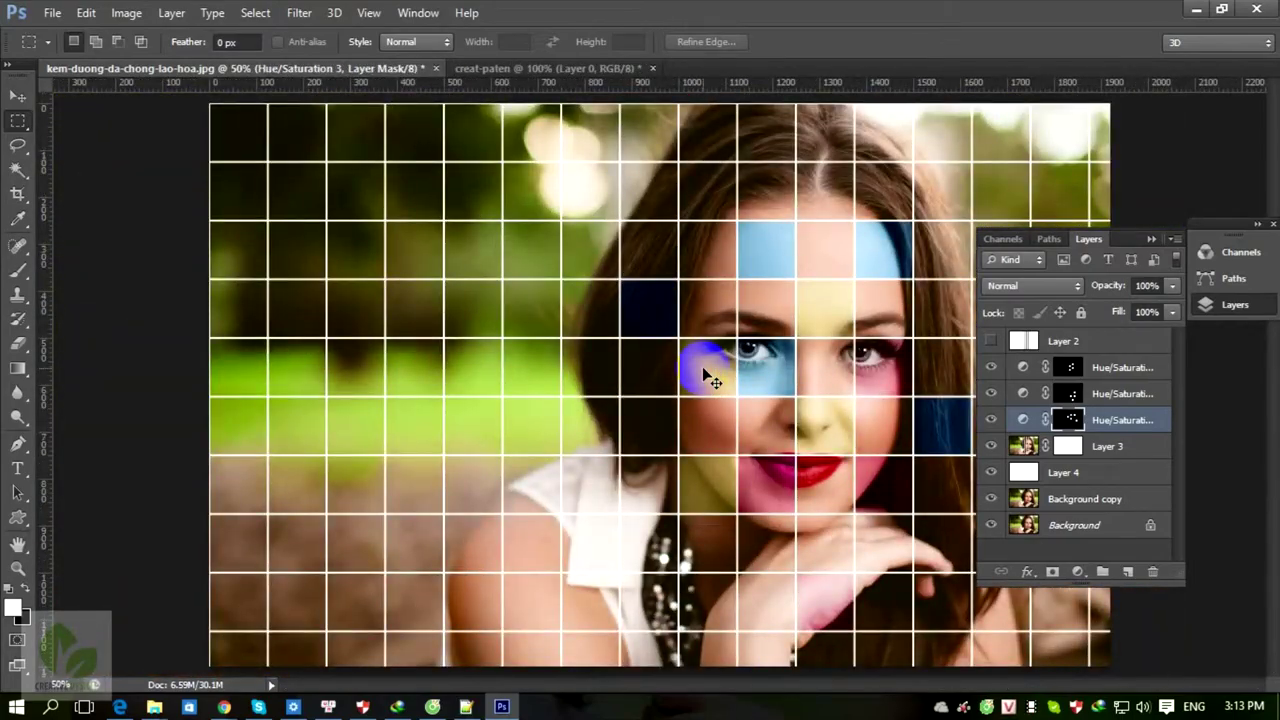
key(ctrl+minus)
key(ctrl+plus)
key(ctrl+minus)
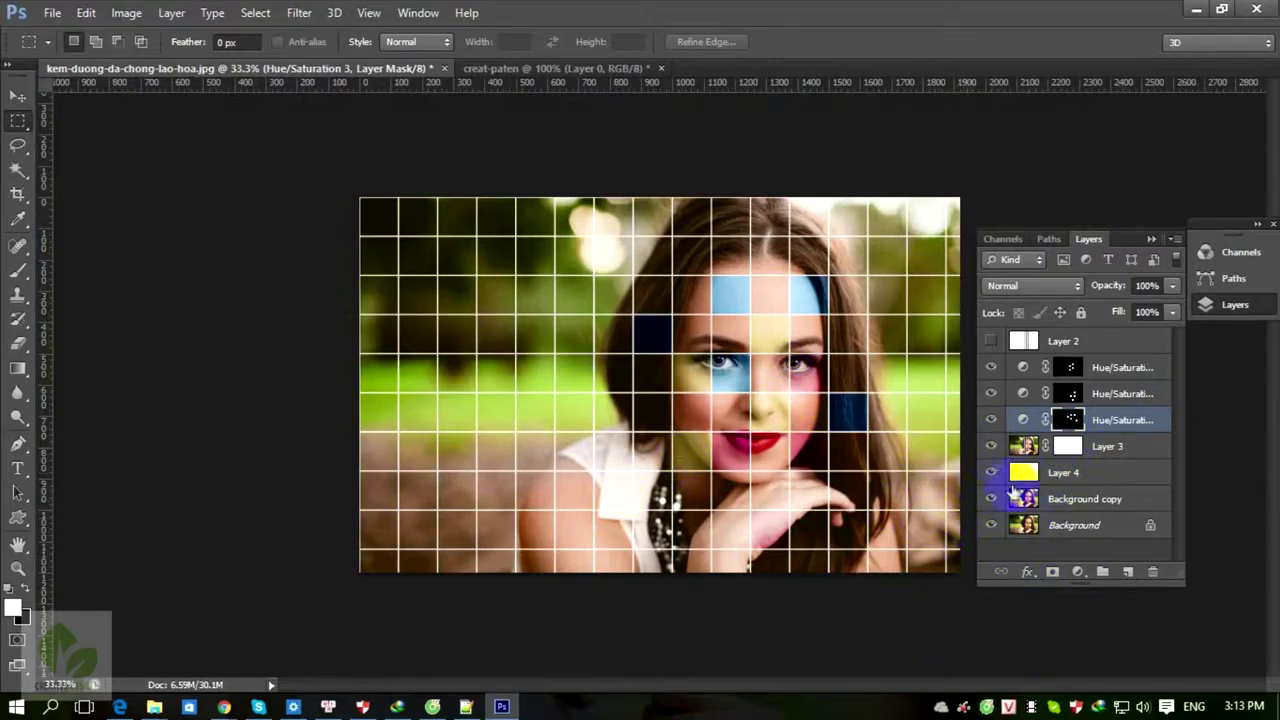
click(1065, 452)
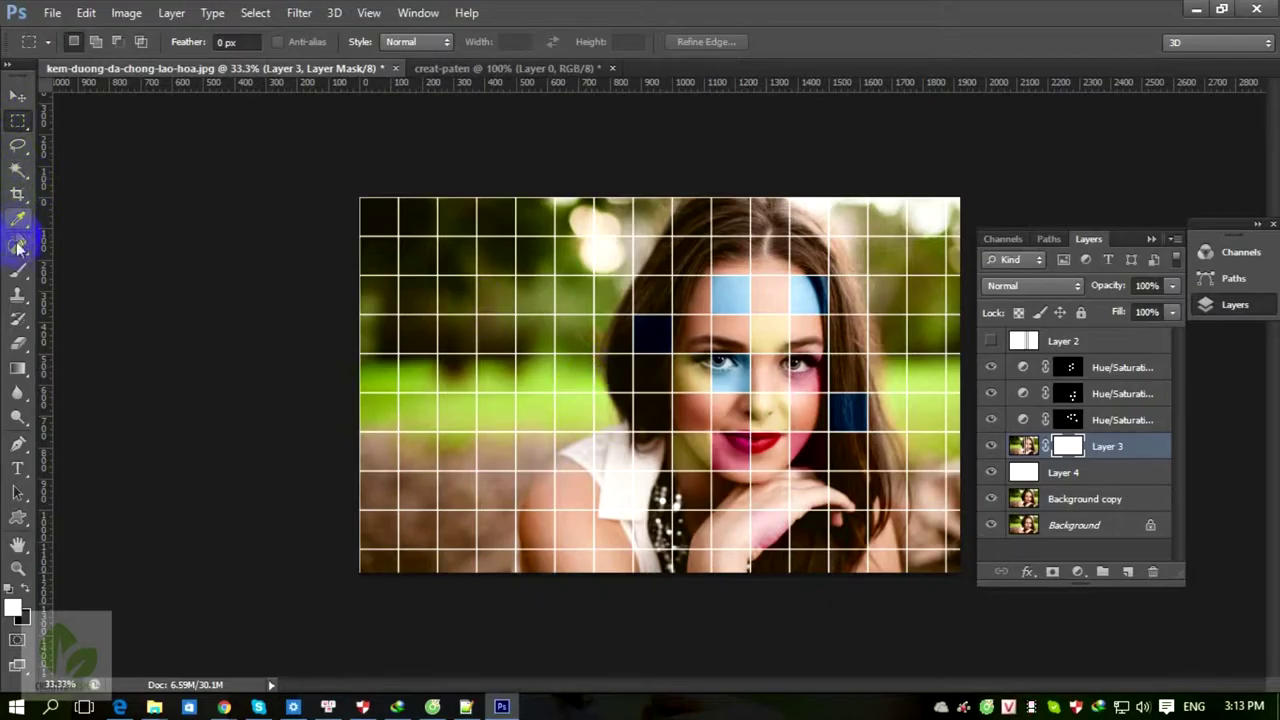
Switch to the ordinary Brush Tool and choose the 2481 brush tip preset.
click(18, 321)
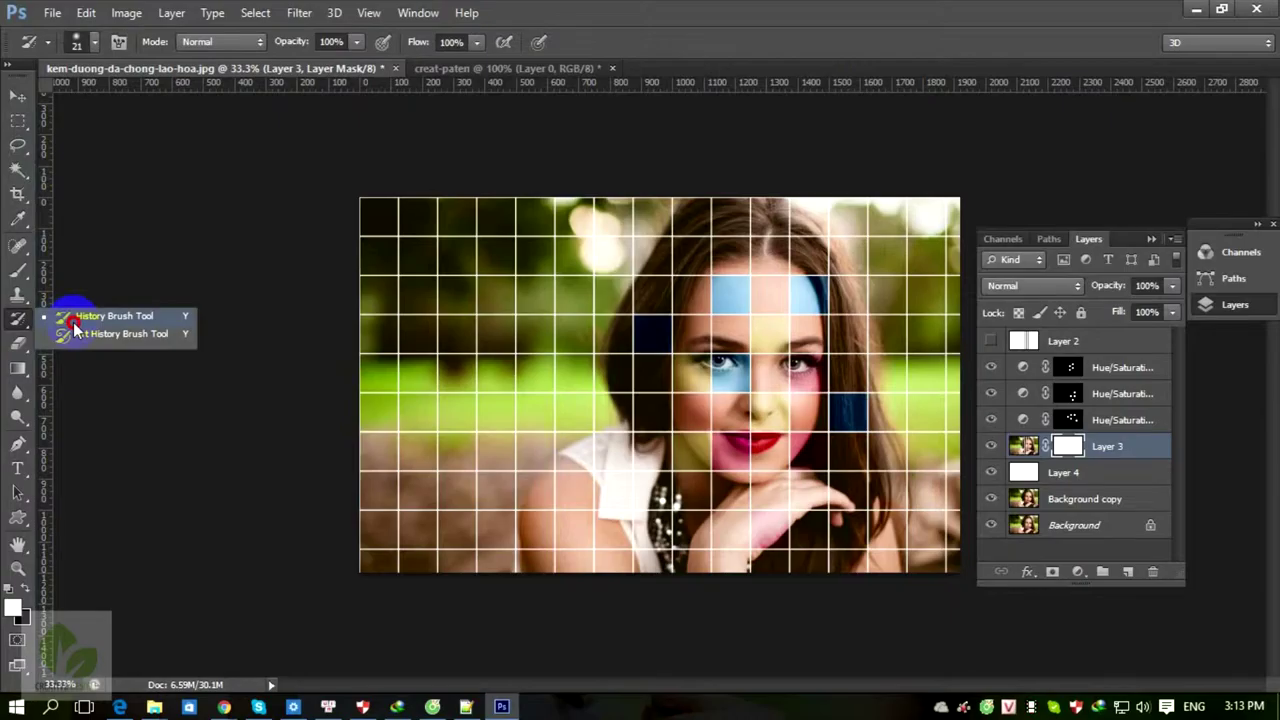
click(74, 318)
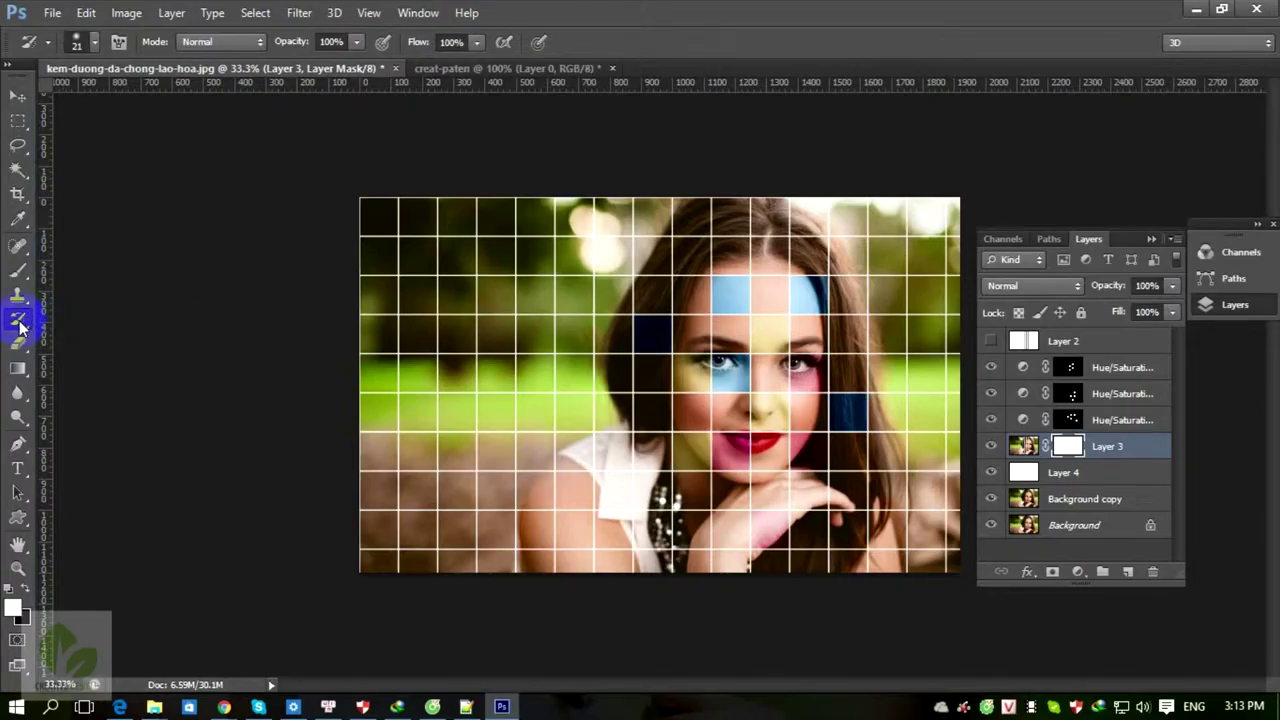
click(18, 321)
click(18, 270)
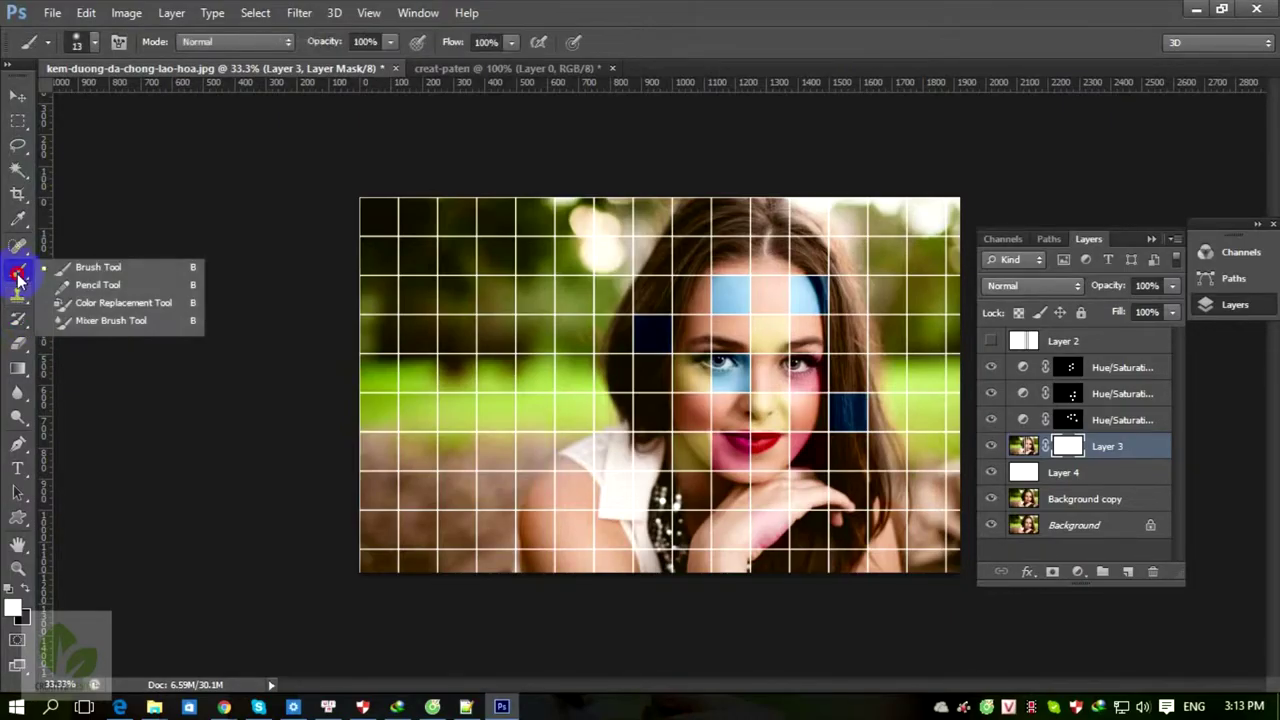
click(89, 271)
click(93, 42)
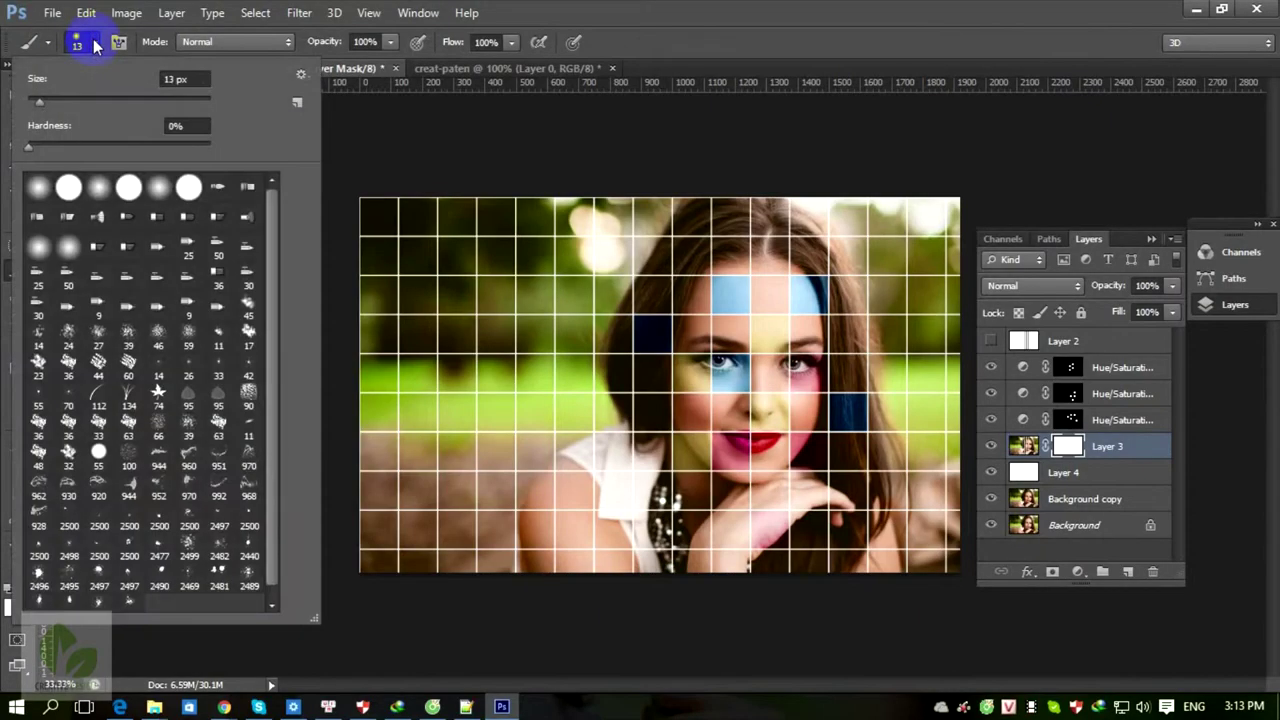
drag(271, 405, 275, 415)
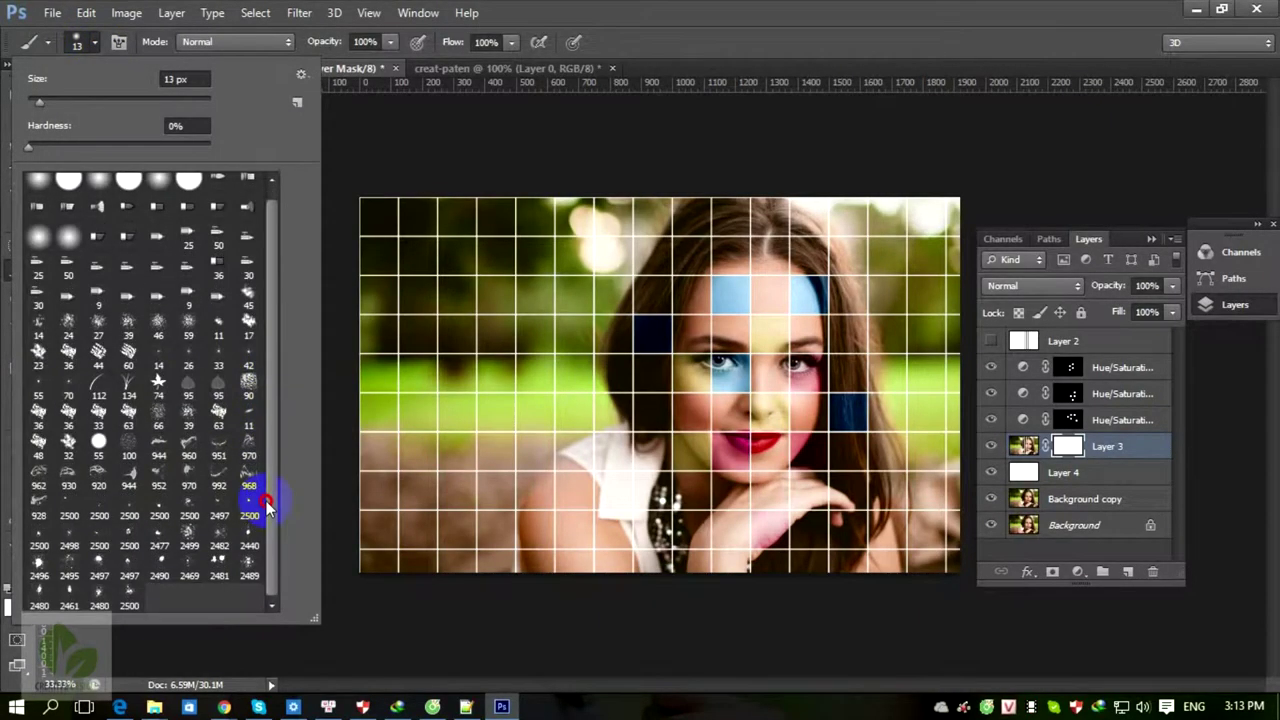
click(215, 565)
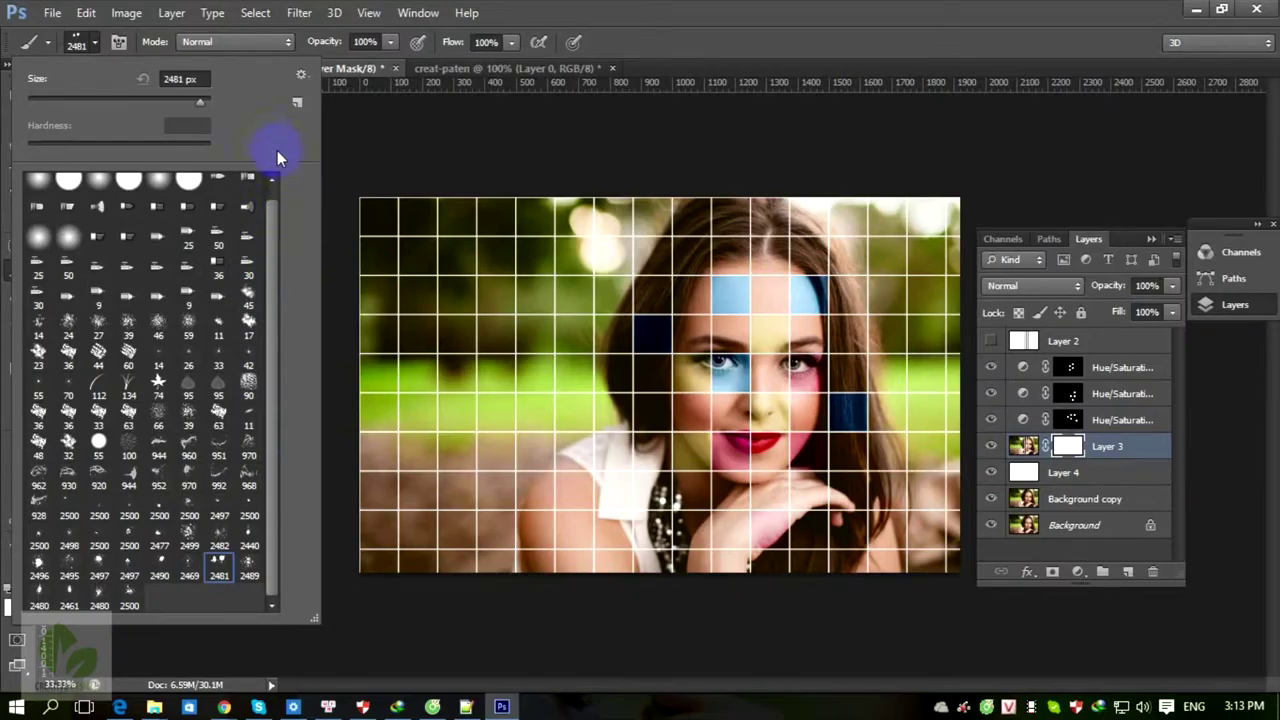
click(301, 74)
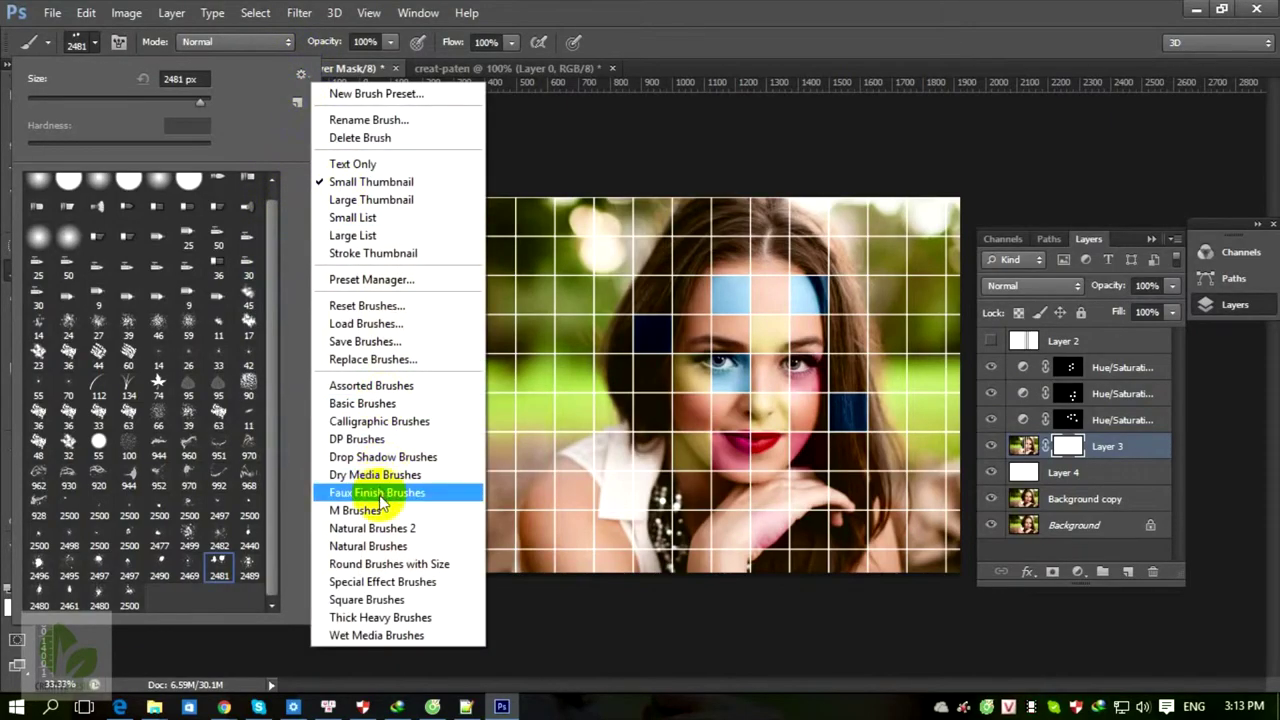
Replace the brushes with the Square Brushes set and pick square tip 24 at 75 px.
click(366, 600)
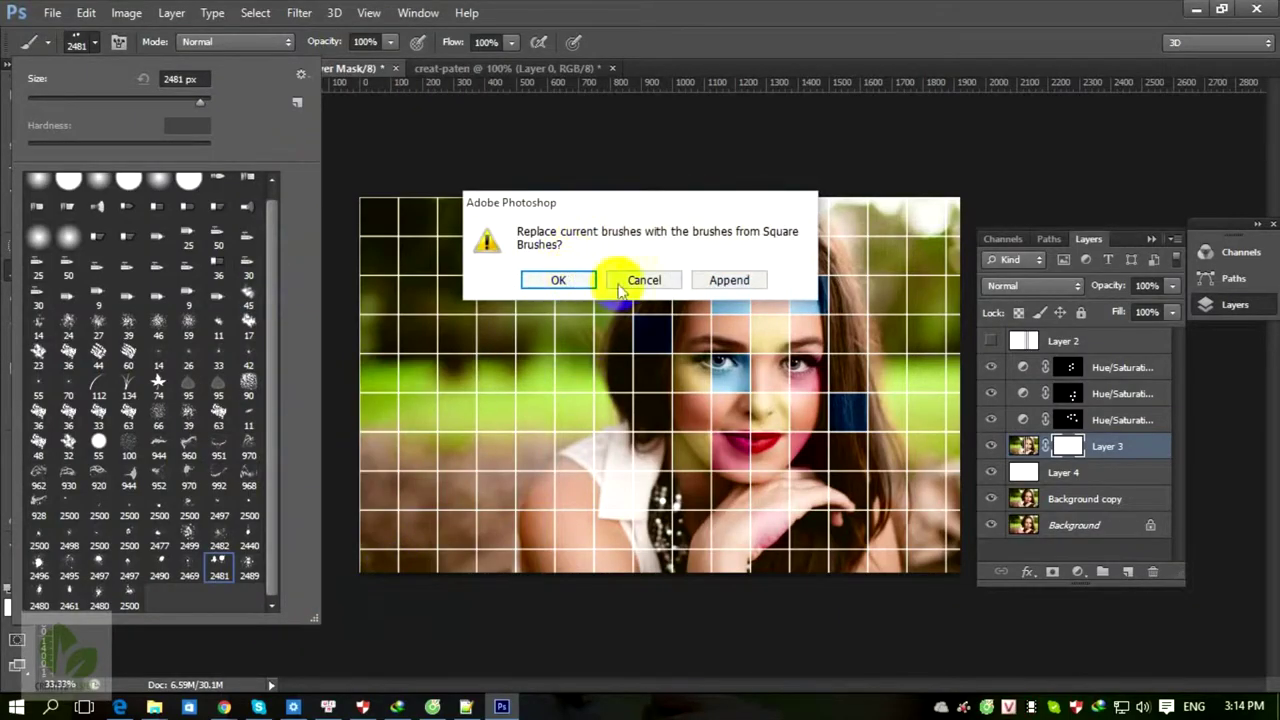
click(549, 280)
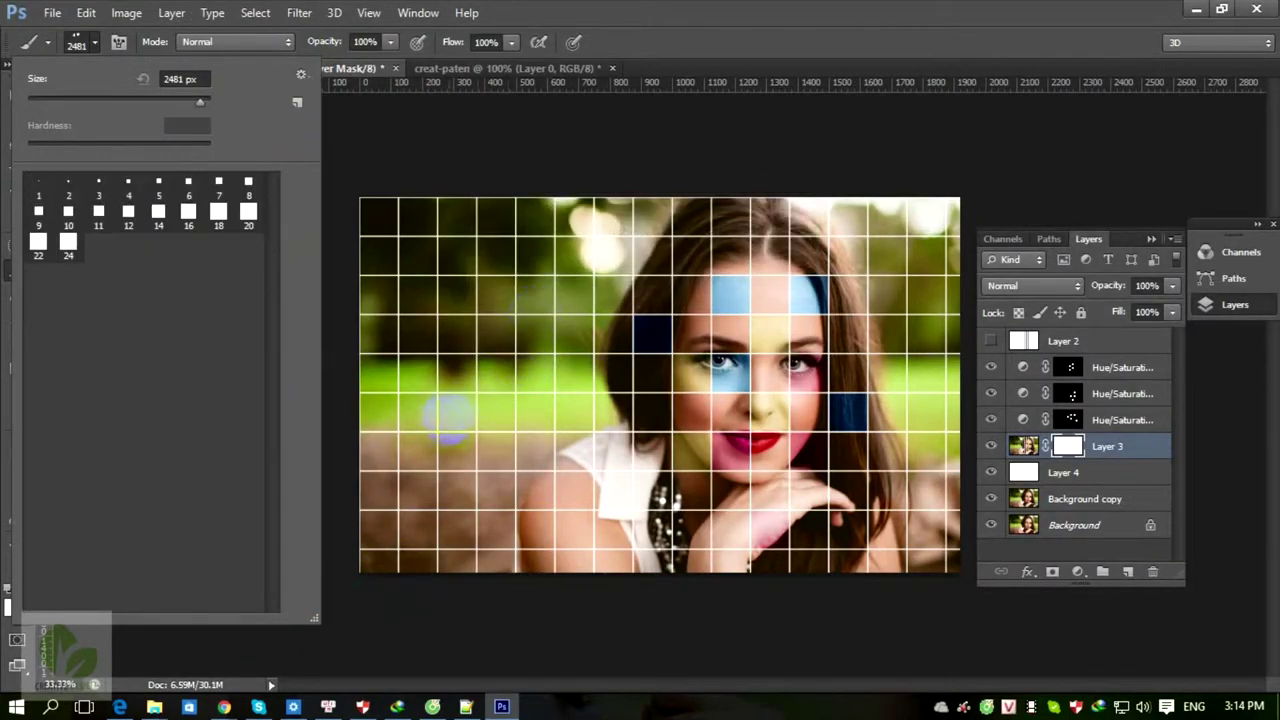
click(68, 241)
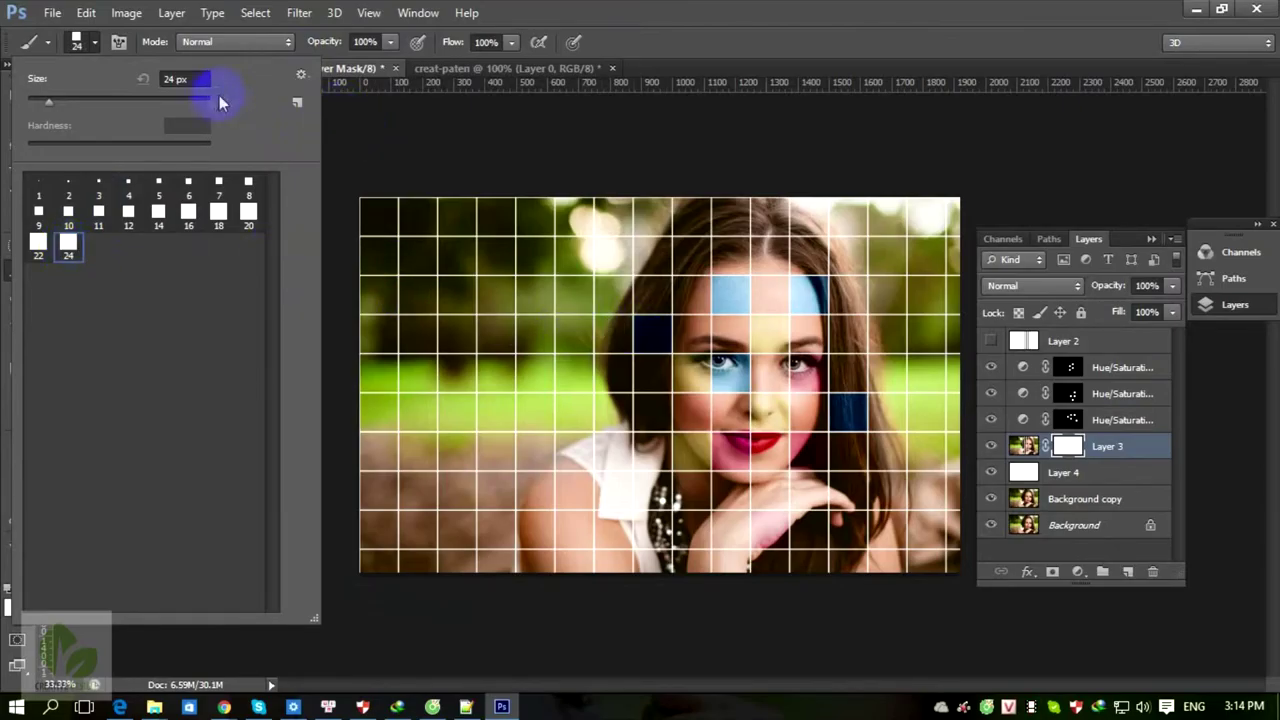
drag(74, 108, 72, 106)
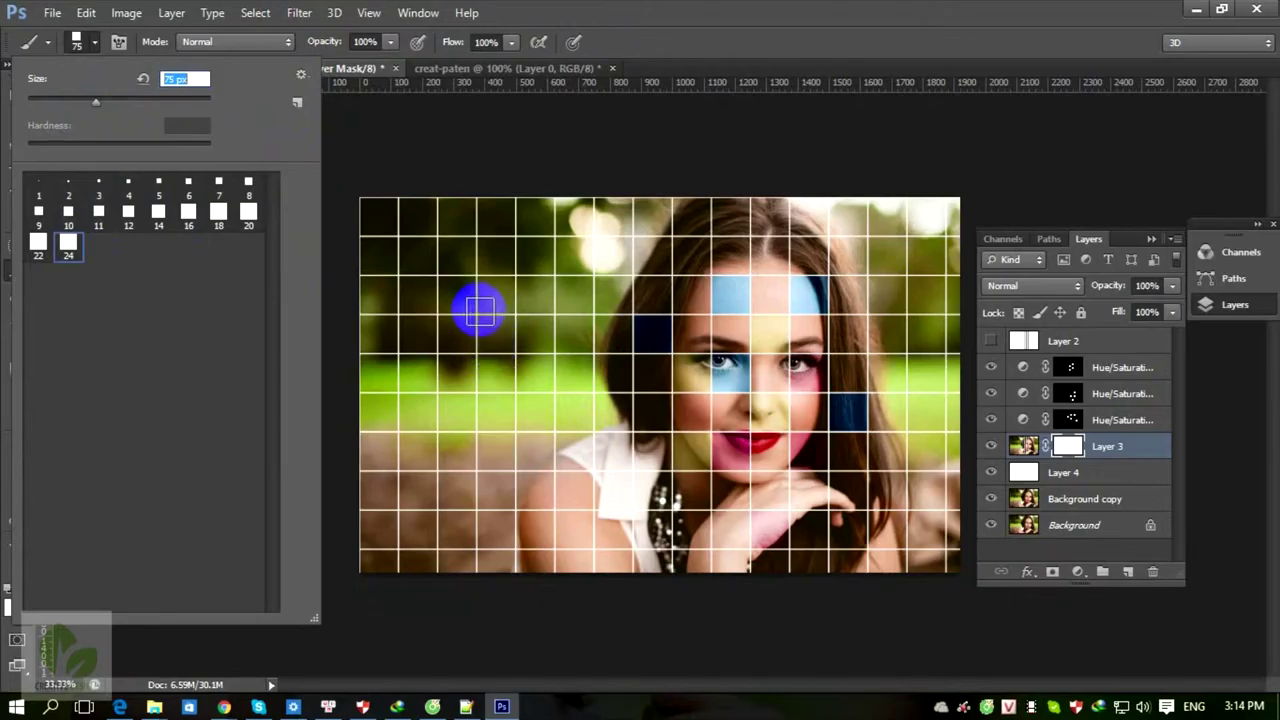
click(477, 306)
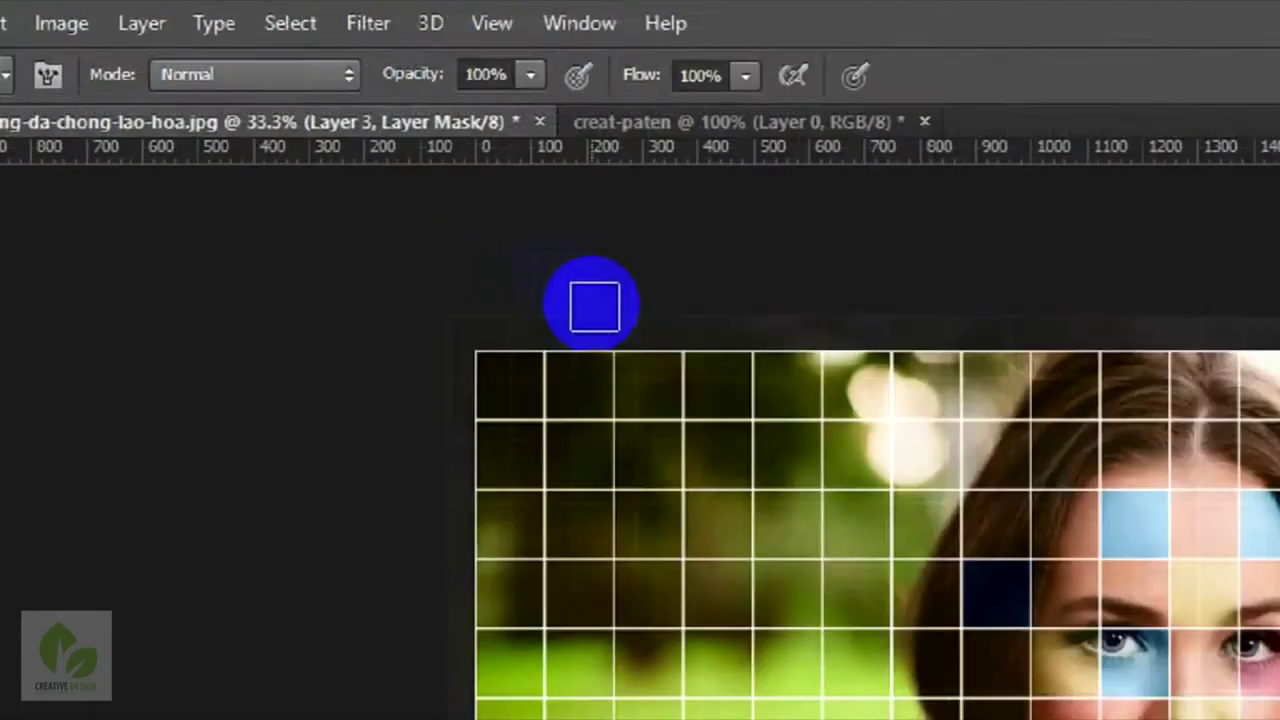
click(769, 337)
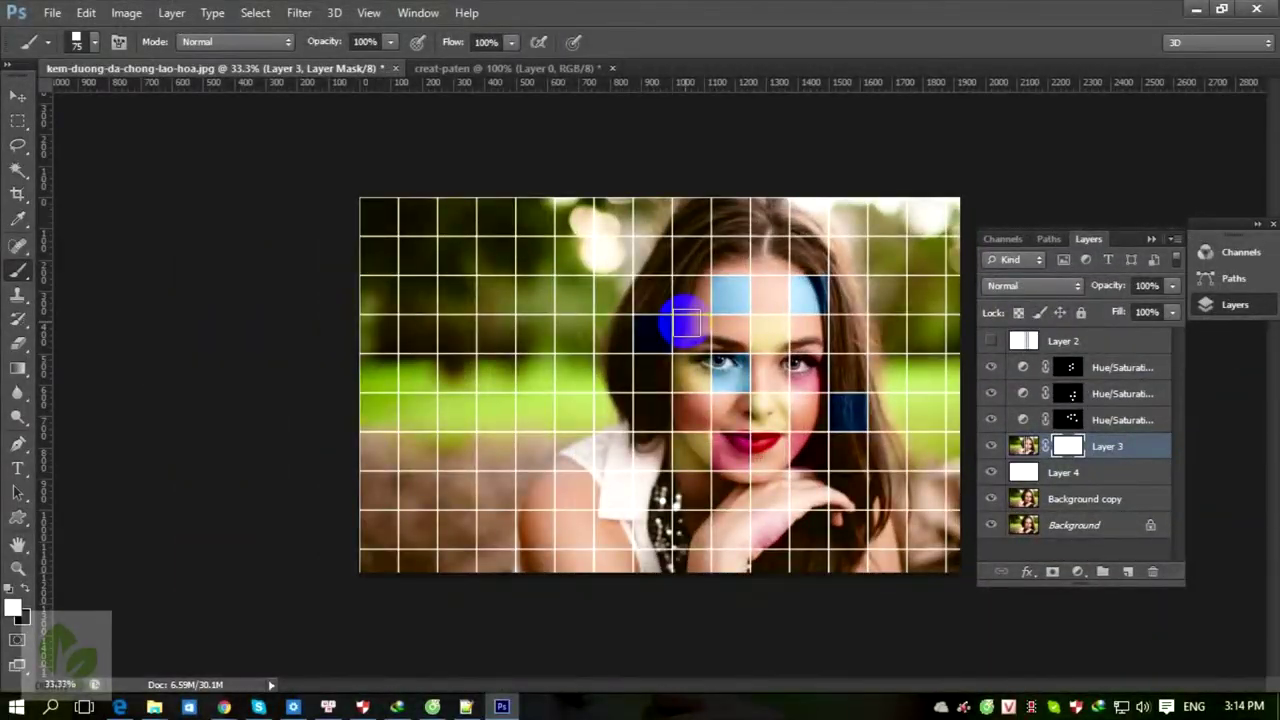
click(560, 243)
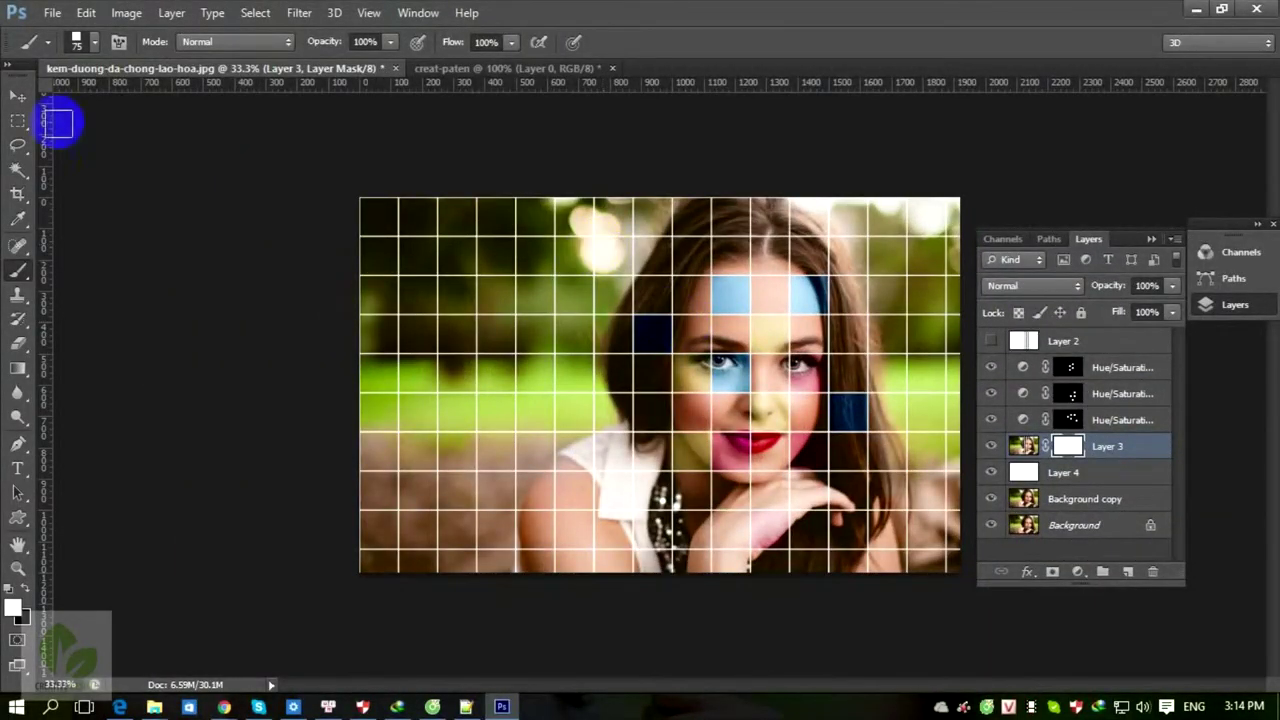
Enable Shape Dynamics and Scattering on the square brush, with scatter at 986%.
click(418, 12)
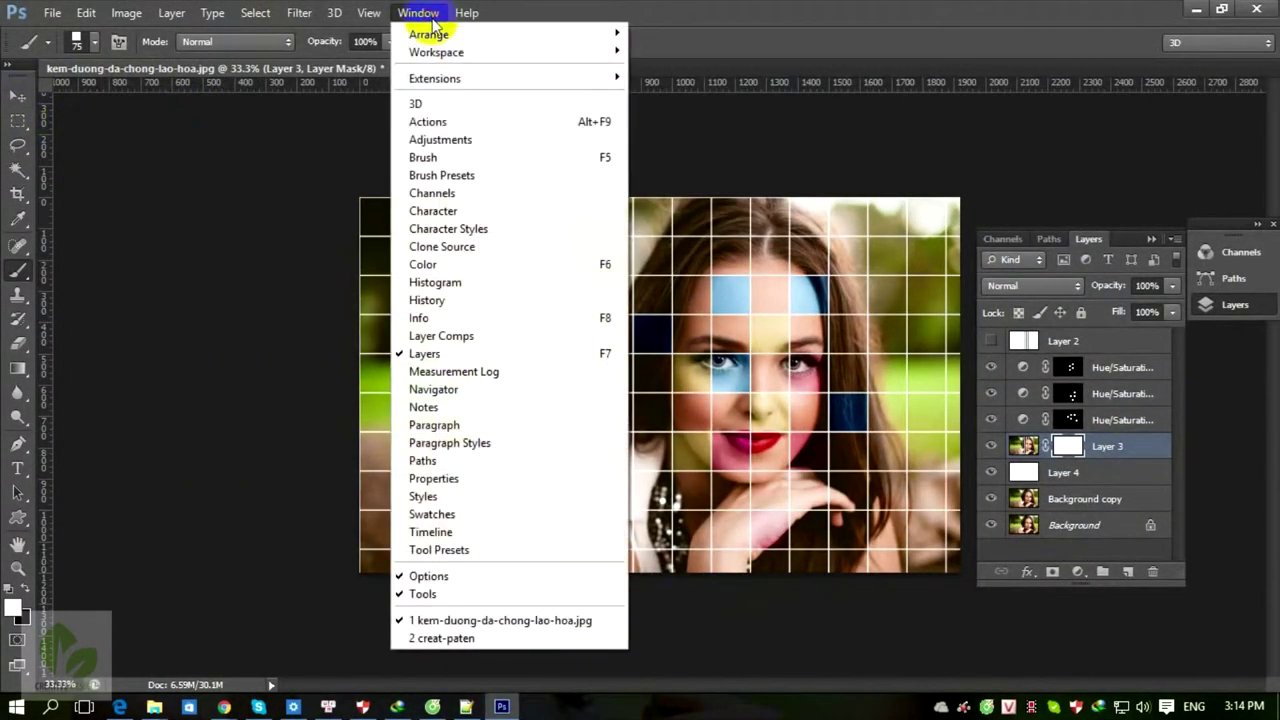
click(477, 157)
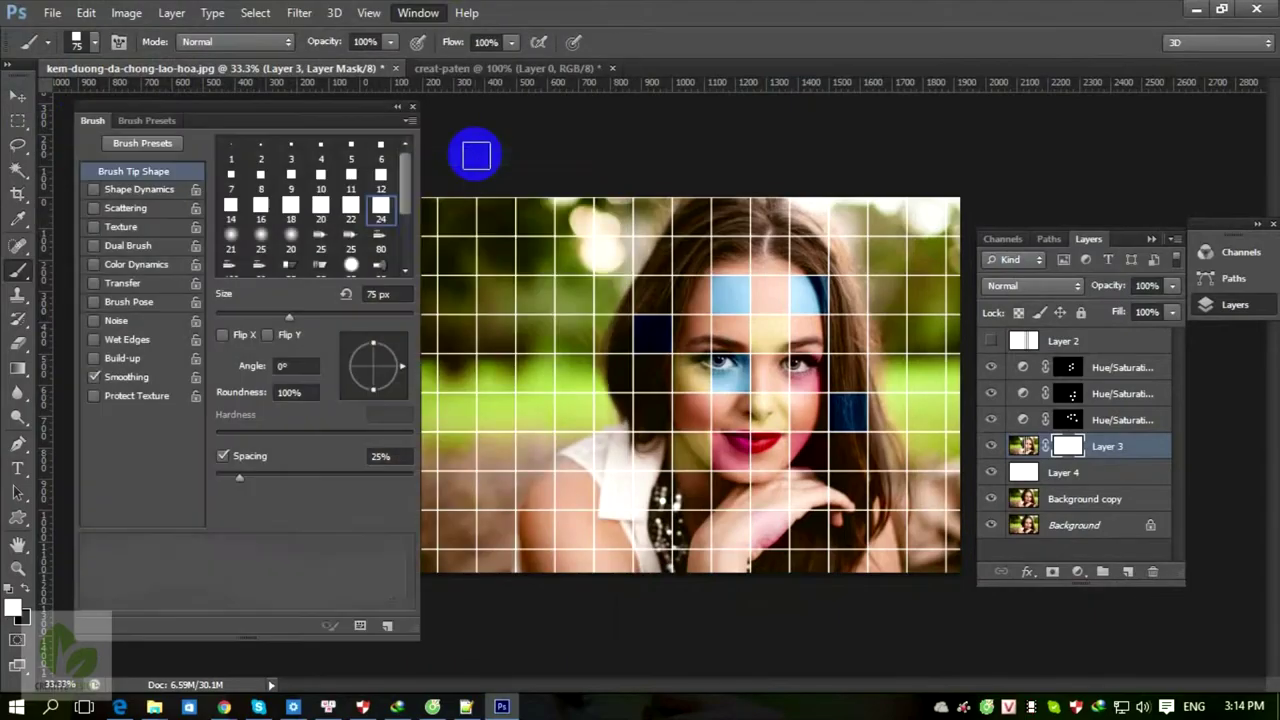
click(132, 190)
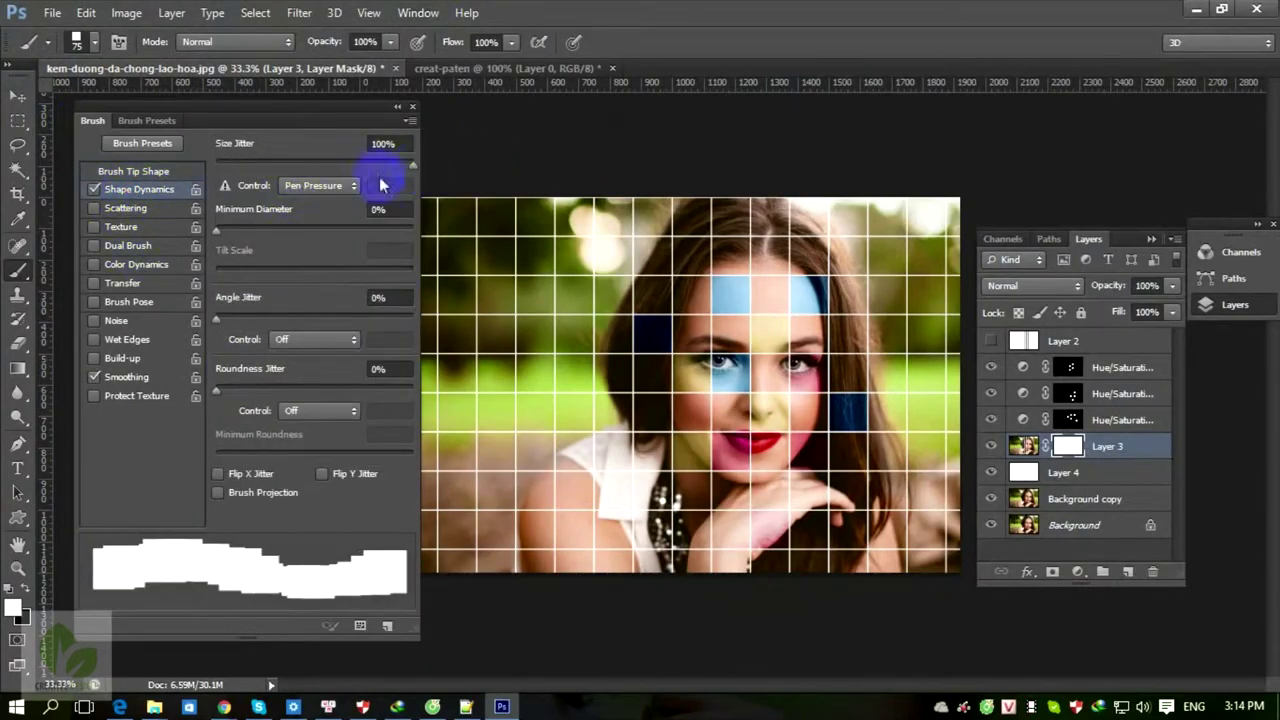
click(140, 208)
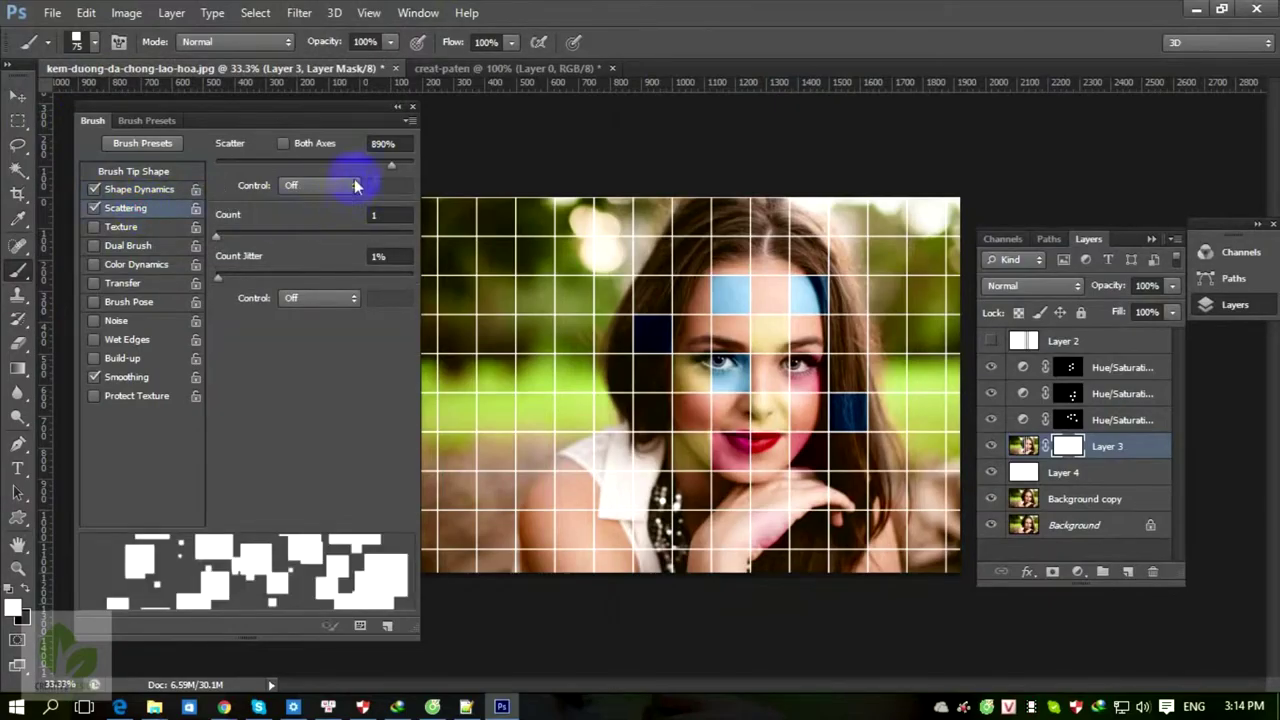
drag(395, 170, 412, 163)
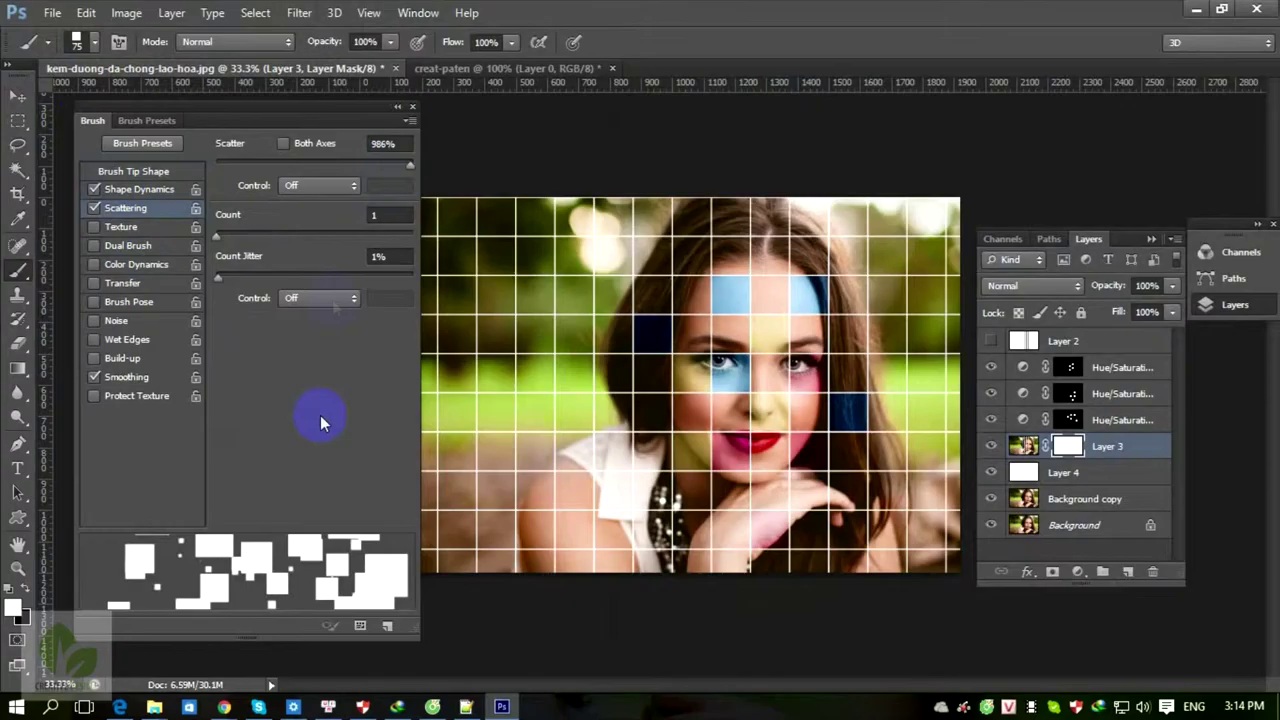
click(412, 106)
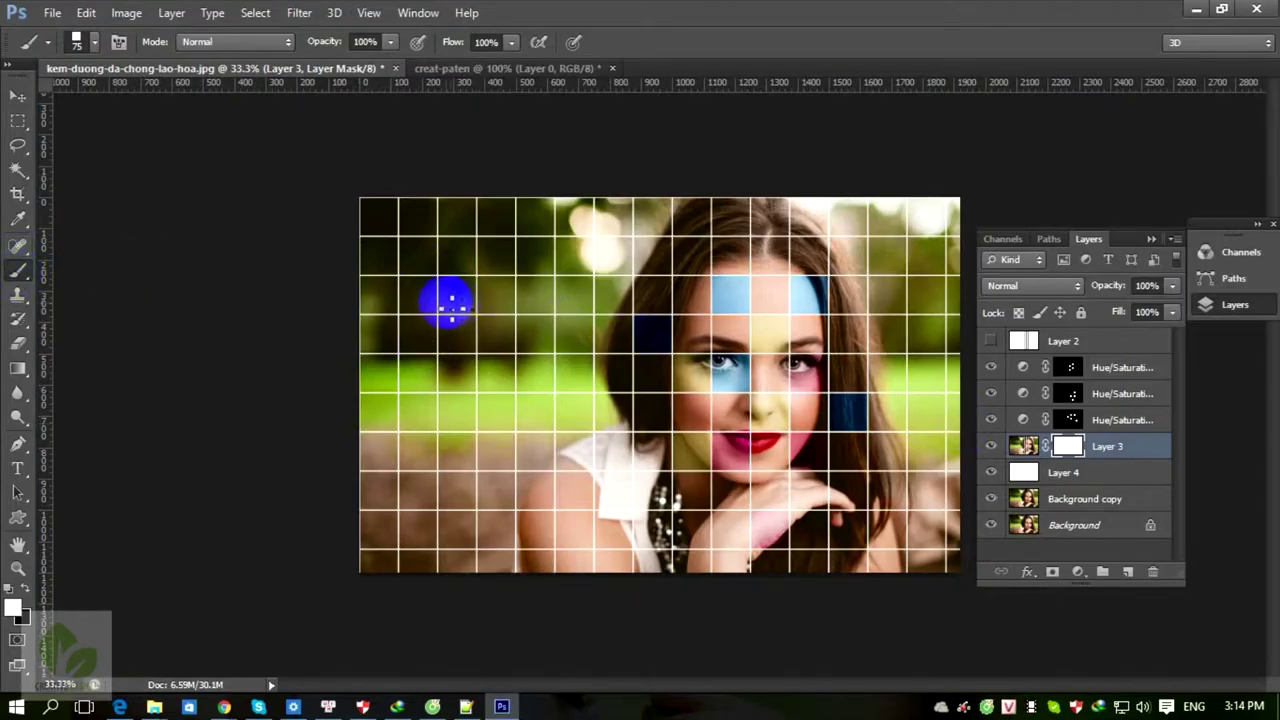
right_click(445, 283)
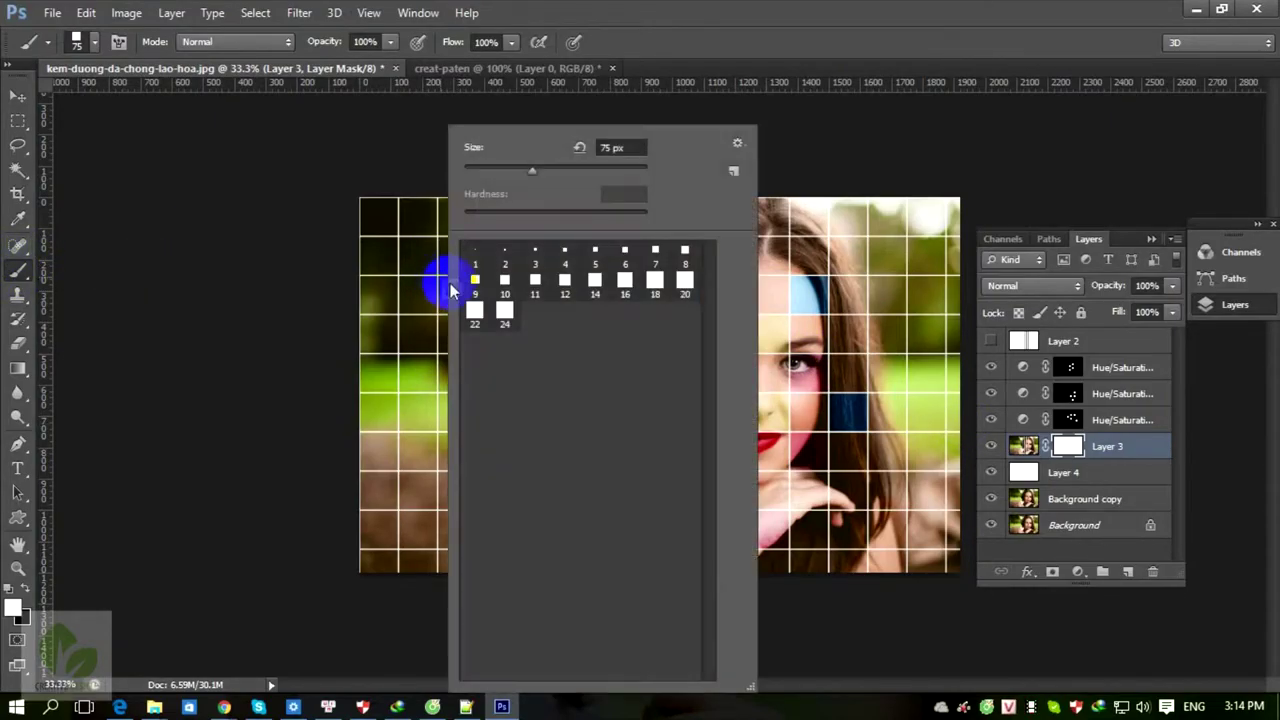
Enlarge the brush to 453 px, invert Layer 3's mask to black, and paint scattered squares back.
mouse_move(578, 171)
mouse_down()
mouse_move(640, 171)
mouse_move(575, 182)
mouse_move(564, 200)
mouse_move(612, 171)
mouse_up()
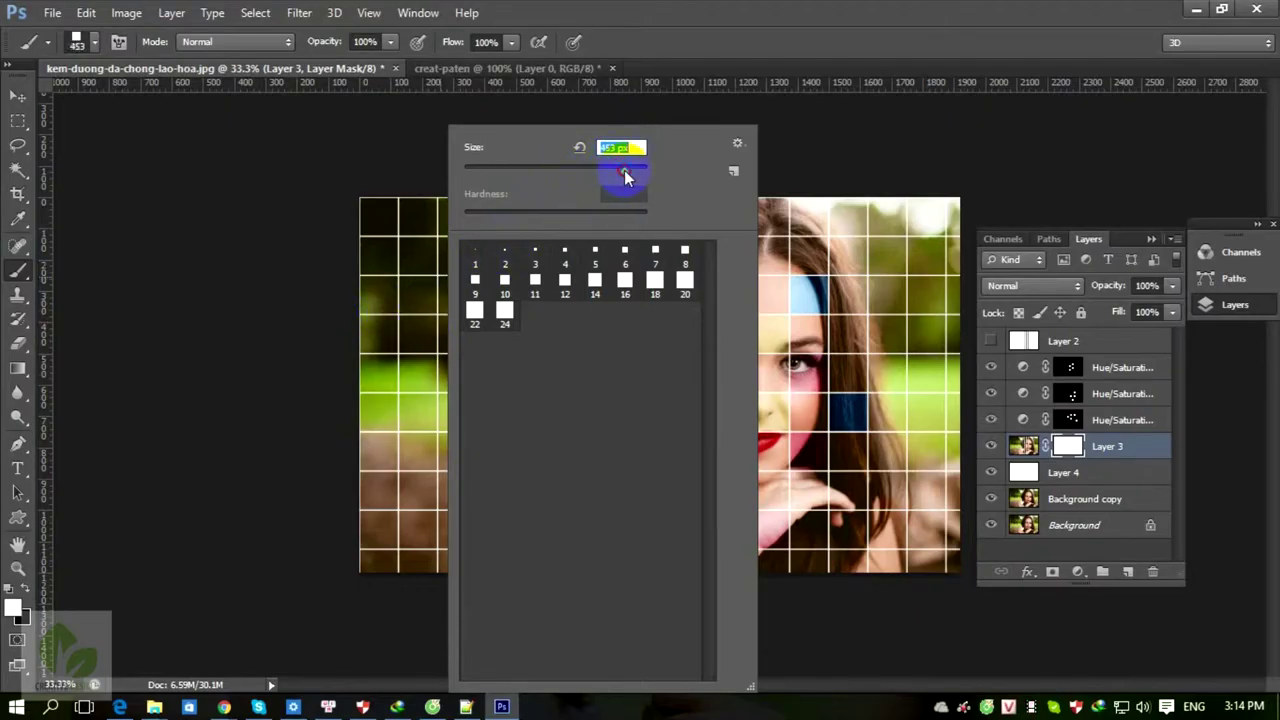
click(1068, 450)
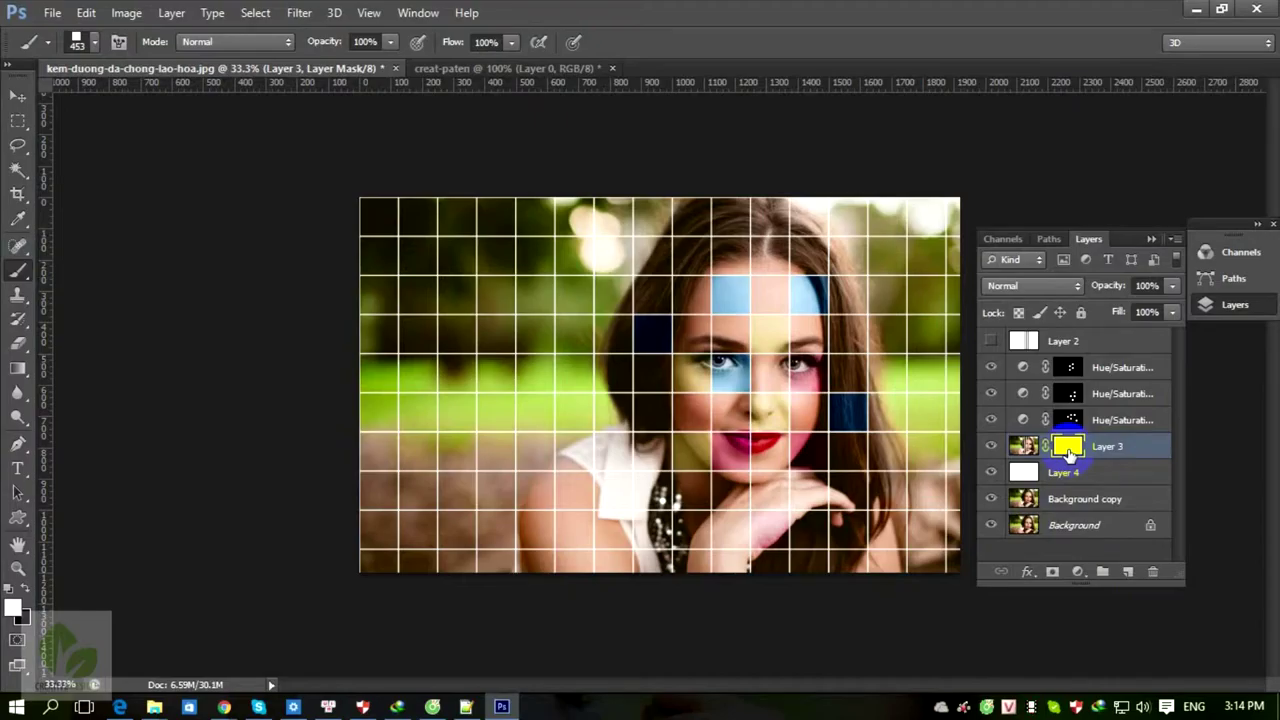
key(ctrl+i)
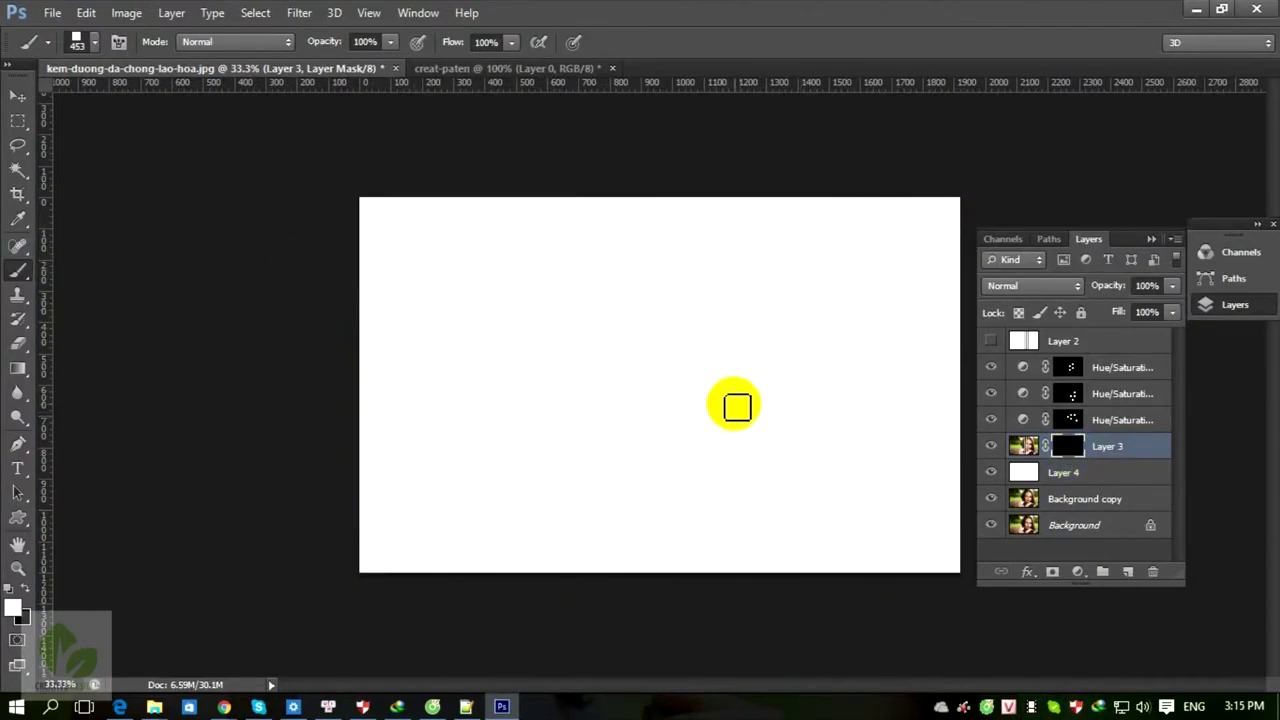
mouse_move(690, 360)
mouse_down()
mouse_move(733, 303)
mouse_move(742, 348)
mouse_move(704, 322)
mouse_move(674, 403)
mouse_move(693, 374)
mouse_move(767, 377)
mouse_move(663, 341)
mouse_move(757, 331)
mouse_move(743, 323)
mouse_move(734, 397)
mouse_move(688, 383)
mouse_move(663, 315)
mouse_move(764, 366)
mouse_move(679, 395)
mouse_move(837, 293)
mouse_move(846, 328)
mouse_move(756, 289)
mouse_move(692, 345)
mouse_move(731, 430)
mouse_move(812, 373)
mouse_move(673, 427)
mouse_move(623, 463)
mouse_up()
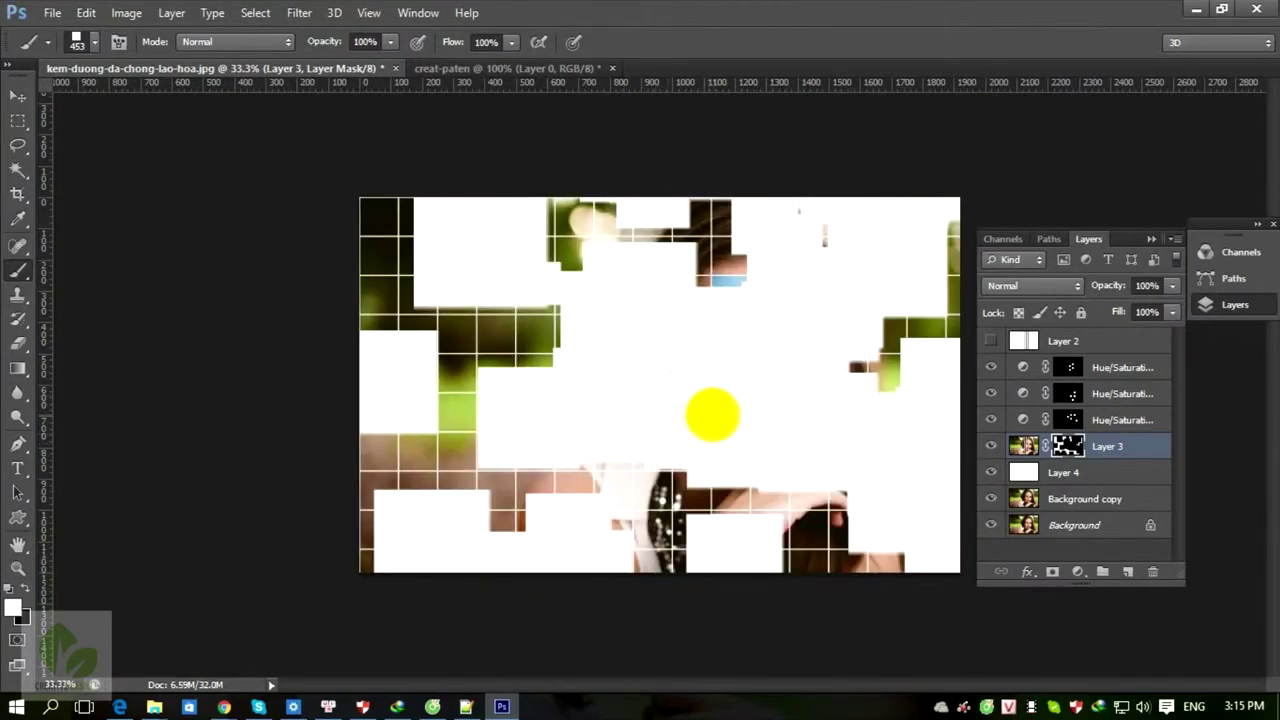
Switch to the 20 px square brush preset and refill Layer 3's mask with black.
right_click(692, 393)
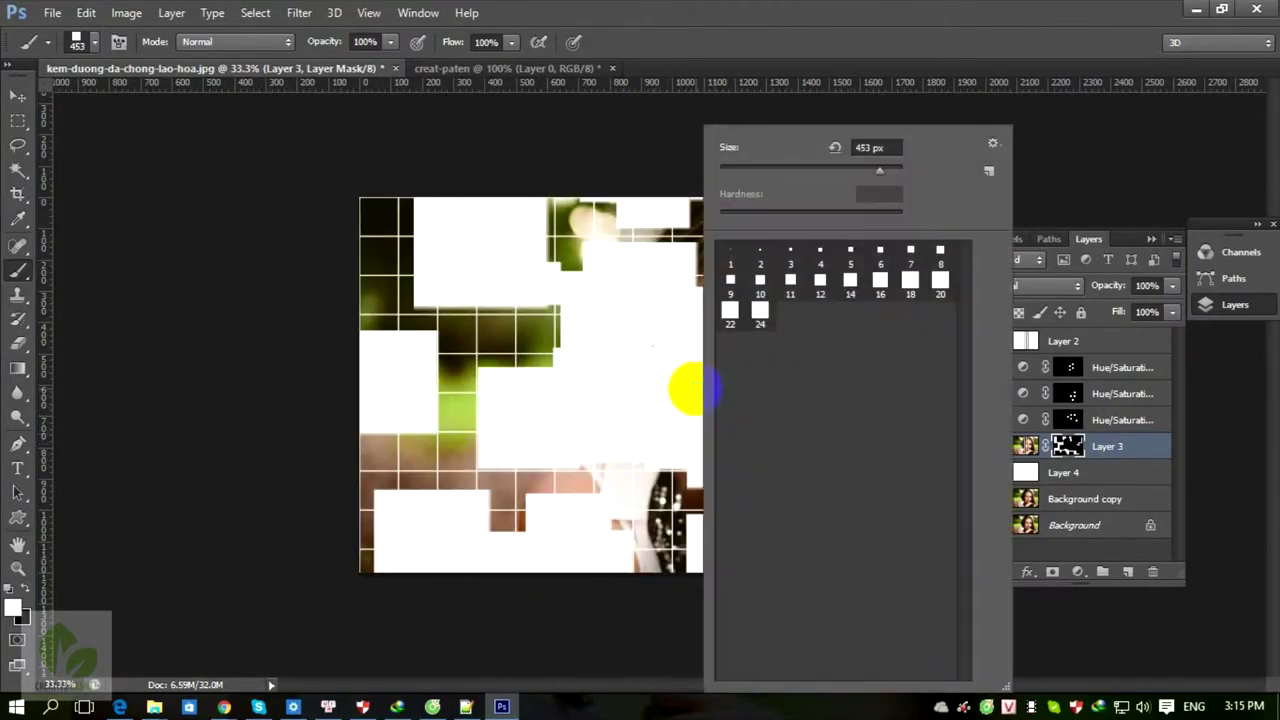
double_click(758, 318)
mouse_move(688, 384)
mouse_down()
mouse_move(747, 421)
mouse_move(789, 357)
mouse_move(735, 375)
mouse_up()
right_click(735, 375)
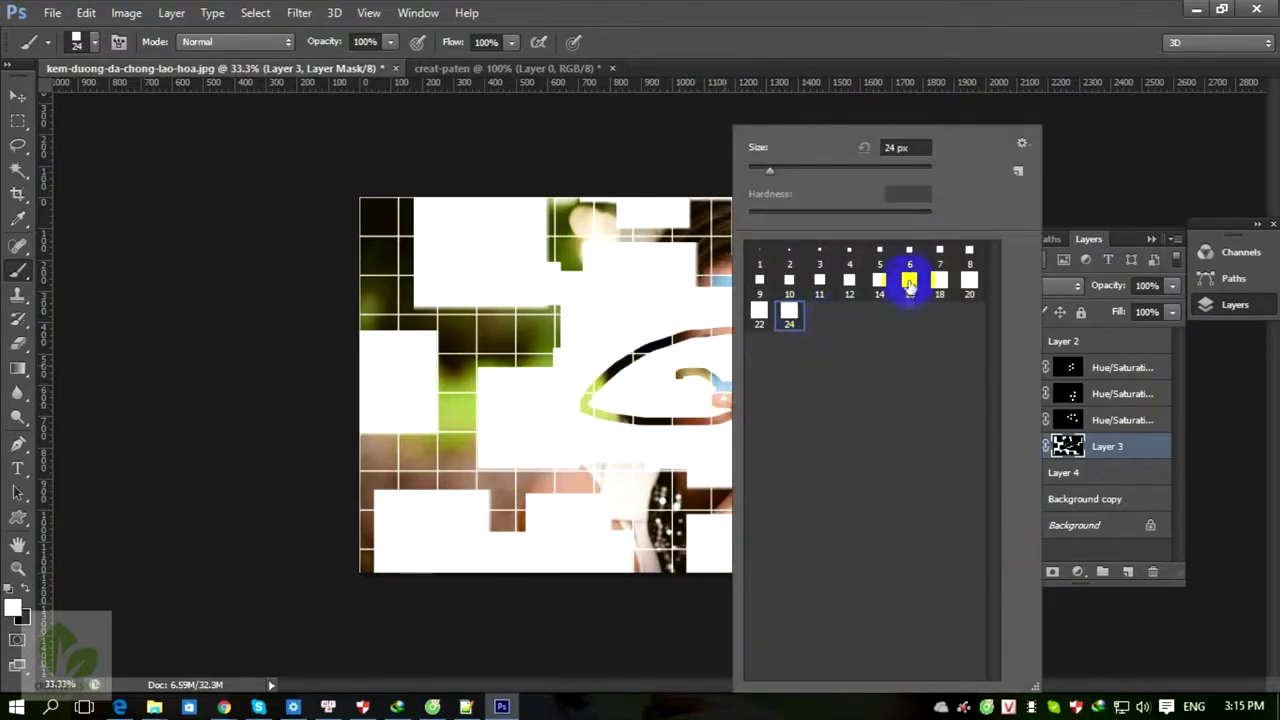
double_click(969, 280)
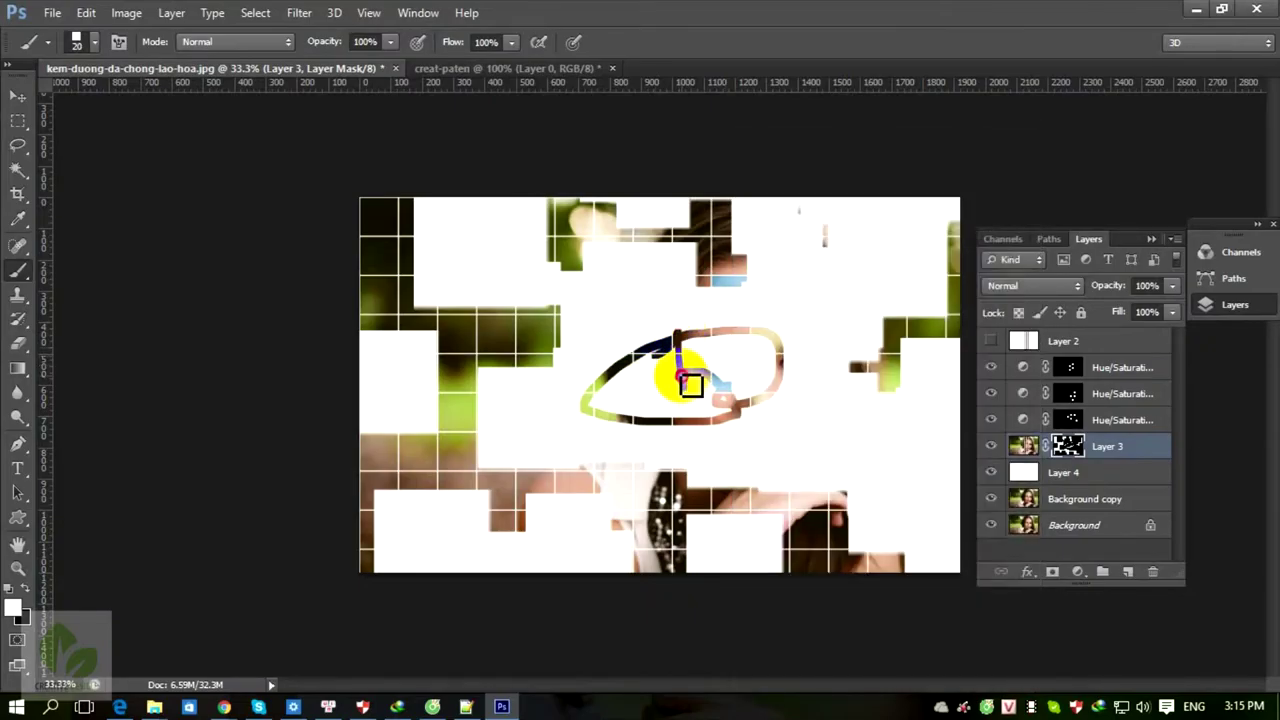
click(1030, 448)
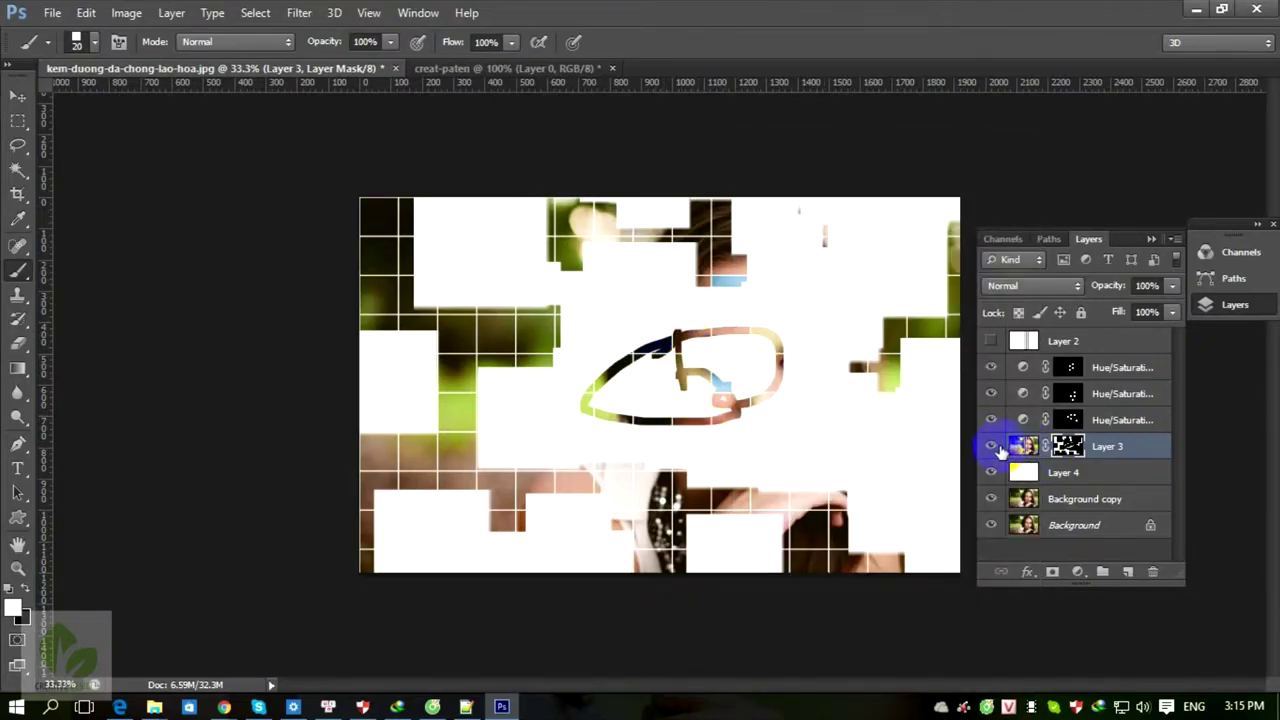
key(ctrl+BackSpace)
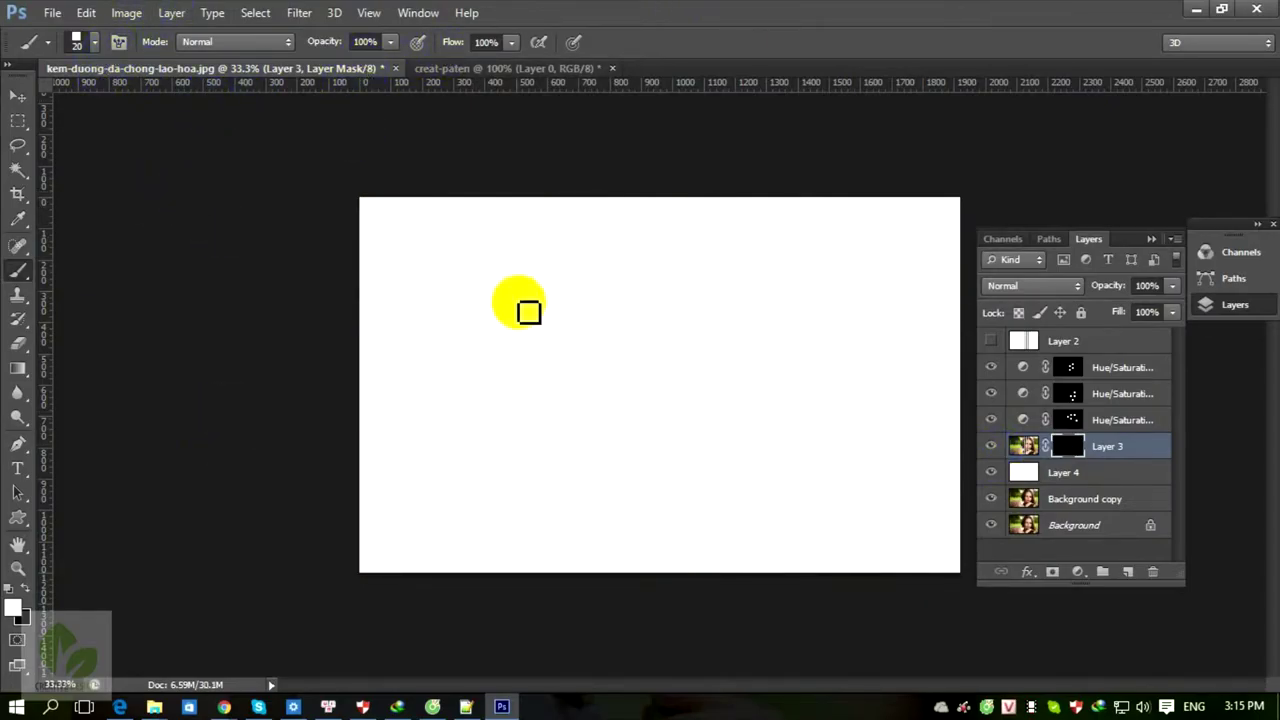
click(416, 13)
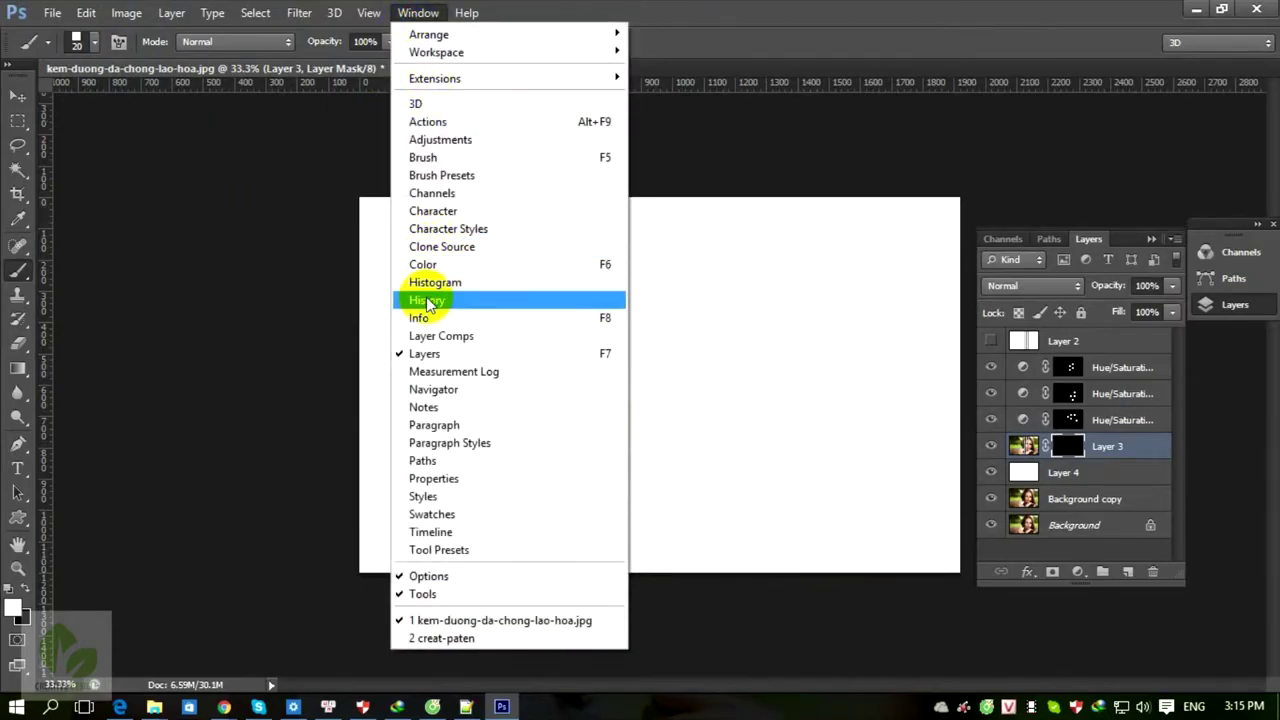
Turn on Shape Dynamics and 986% Scattering, then paint the face back with dispersed squares.
click(424, 157)
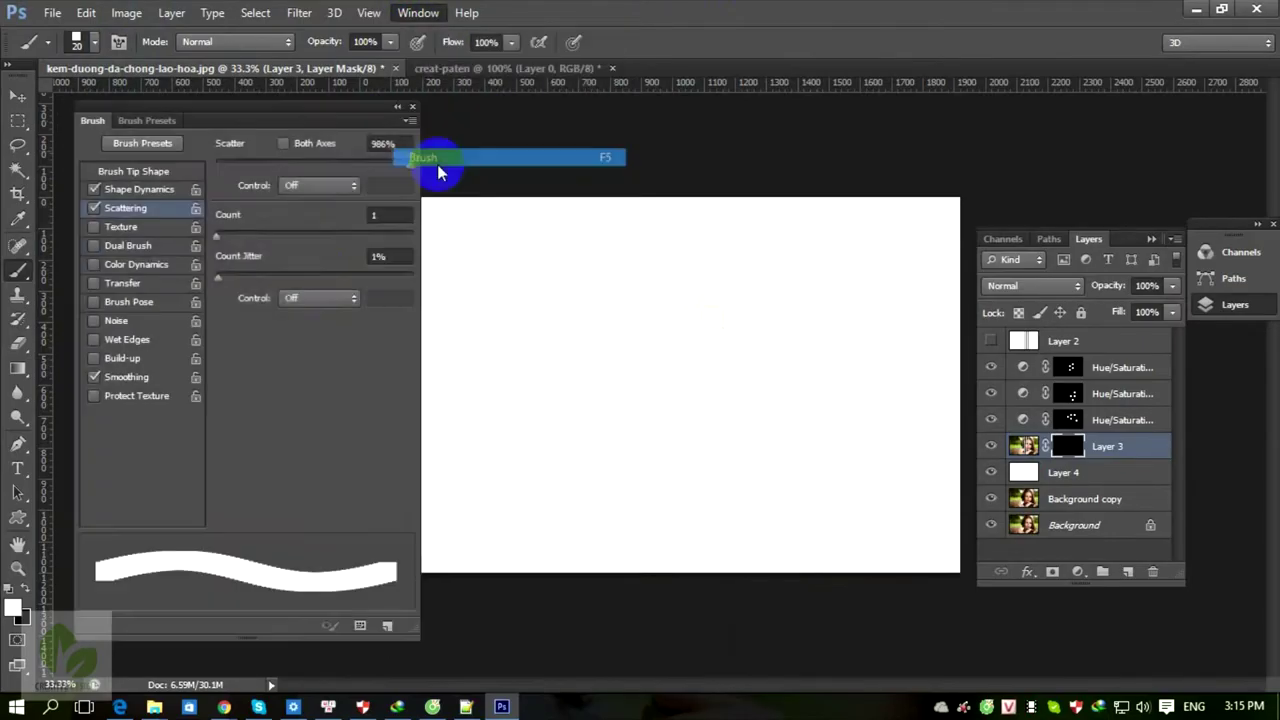
click(140, 189)
click(108, 205)
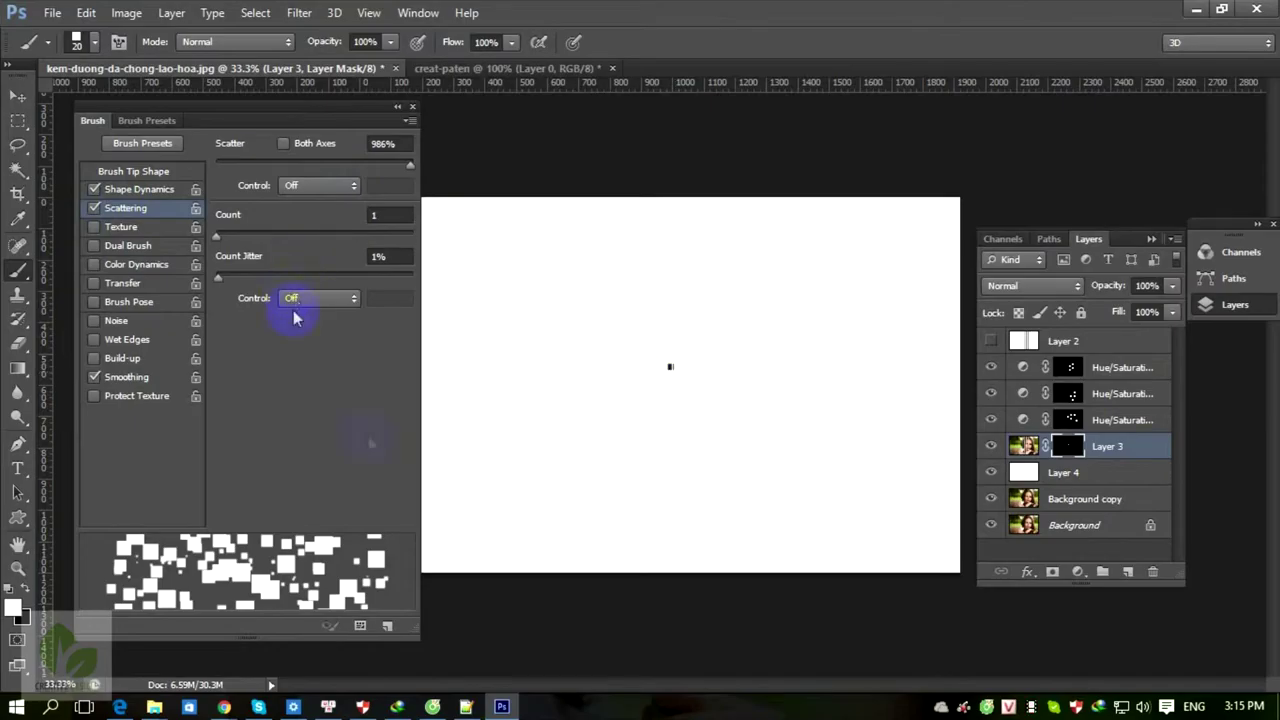
mouse_move(674, 366)
mouse_down()
mouse_move(695, 410)
mouse_move(705, 385)
mouse_move(740, 434)
mouse_move(701, 334)
mouse_move(667, 325)
mouse_move(718, 377)
mouse_move(710, 410)
mouse_move(755, 340)
mouse_move(707, 450)
mouse_move(787, 368)
mouse_move(737, 318)
mouse_move(767, 362)
mouse_move(768, 318)
mouse_move(679, 300)
mouse_move(727, 335)
mouse_move(755, 322)
mouse_move(717, 318)
mouse_move(762, 280)
mouse_move(745, 347)
mouse_move(815, 348)
mouse_move(769, 360)
mouse_move(777, 325)
mouse_move(798, 408)
mouse_move(810, 370)
mouse_move(768, 447)
mouse_move(764, 418)
mouse_move(758, 497)
mouse_move(791, 436)
mouse_move(765, 444)
mouse_move(495, 219)
mouse_up()
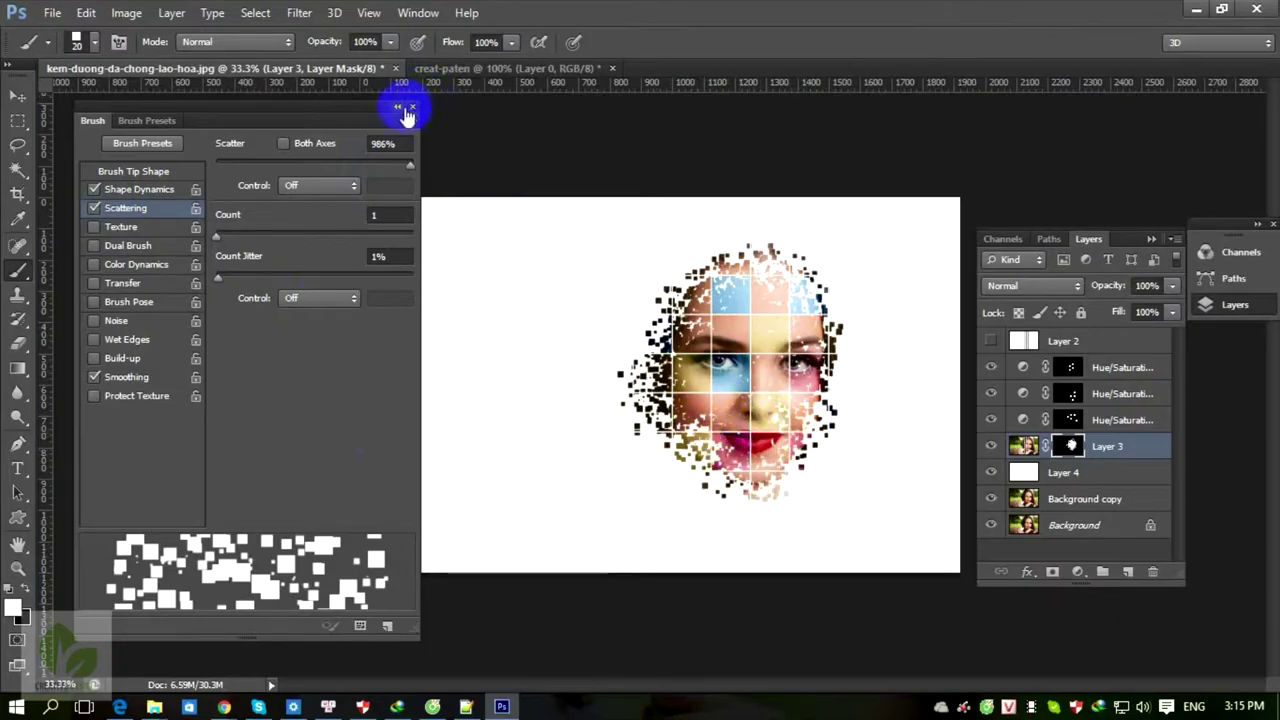
key(F5)
Paint white scatter squares on Layer 3's mask over the upper face, hair and left hair.
mouse_move(727, 371)
mouse_down()
mouse_move(736, 293)
mouse_move(722, 240)
mouse_move(707, 315)
mouse_move(782, 303)
mouse_move(775, 270)
mouse_move(826, 338)
mouse_move(797, 316)
mouse_move(766, 272)
mouse_move(848, 340)
mouse_move(848, 406)
mouse_up()
mouse_move(850, 328)
mouse_down()
mouse_move(830, 440)
mouse_move(865, 295)
mouse_move(810, 240)
mouse_move(862, 292)
mouse_move(818, 455)
mouse_move(842, 377)
mouse_move(847, 440)
mouse_move(780, 365)
mouse_move(690, 445)
mouse_move(700, 275)
mouse_move(634, 288)
mouse_move(612, 365)
mouse_move(757, 214)
mouse_move(623, 300)
mouse_move(640, 214)
mouse_move(795, 255)
mouse_move(689, 315)
mouse_up()
mouse_move(693, 270)
mouse_down()
mouse_move(825, 234)
mouse_move(818, 246)
mouse_move(765, 205)
mouse_move(767, 240)
mouse_move(796, 212)
mouse_move(658, 208)
mouse_move(622, 268)
mouse_move(693, 192)
mouse_move(626, 302)
mouse_move(655, 205)
mouse_move(608, 311)
mouse_move(599, 415)
mouse_move(617, 284)
mouse_move(558, 393)
mouse_move(579, 472)
mouse_move(661, 395)
mouse_move(624, 514)
mouse_move(644, 464)
mouse_move(638, 509)
mouse_move(632, 498)
mouse_move(659, 508)
mouse_move(701, 447)
mouse_move(597, 456)
mouse_move(593, 509)
mouse_move(605, 427)
mouse_move(589, 485)
mouse_move(627, 546)
mouse_move(636, 540)
mouse_move(594, 511)
mouse_move(602, 525)
mouse_move(579, 541)
mouse_move(599, 562)
mouse_move(735, 488)
mouse_move(731, 543)
mouse_move(645, 566)
mouse_move(754, 566)
mouse_move(819, 470)
mouse_move(776, 553)
mouse_move(843, 522)
mouse_move(877, 405)
mouse_move(818, 555)
mouse_move(829, 275)
mouse_move(871, 455)
mouse_move(919, 558)
mouse_move(853, 460)
mouse_move(953, 550)
mouse_move(821, 545)
mouse_move(936, 575)
mouse_move(515, 548)
mouse_move(559, 493)
mouse_move(511, 525)
mouse_move(567, 468)
mouse_move(471, 545)
mouse_move(447, 584)
mouse_move(612, 570)
mouse_move(668, 522)
mouse_move(531, 523)
mouse_move(591, 591)
mouse_move(809, 523)
mouse_move(783, 481)
mouse_move(880, 465)
mouse_move(952, 525)
mouse_move(872, 414)
mouse_move(975, 525)
mouse_up()
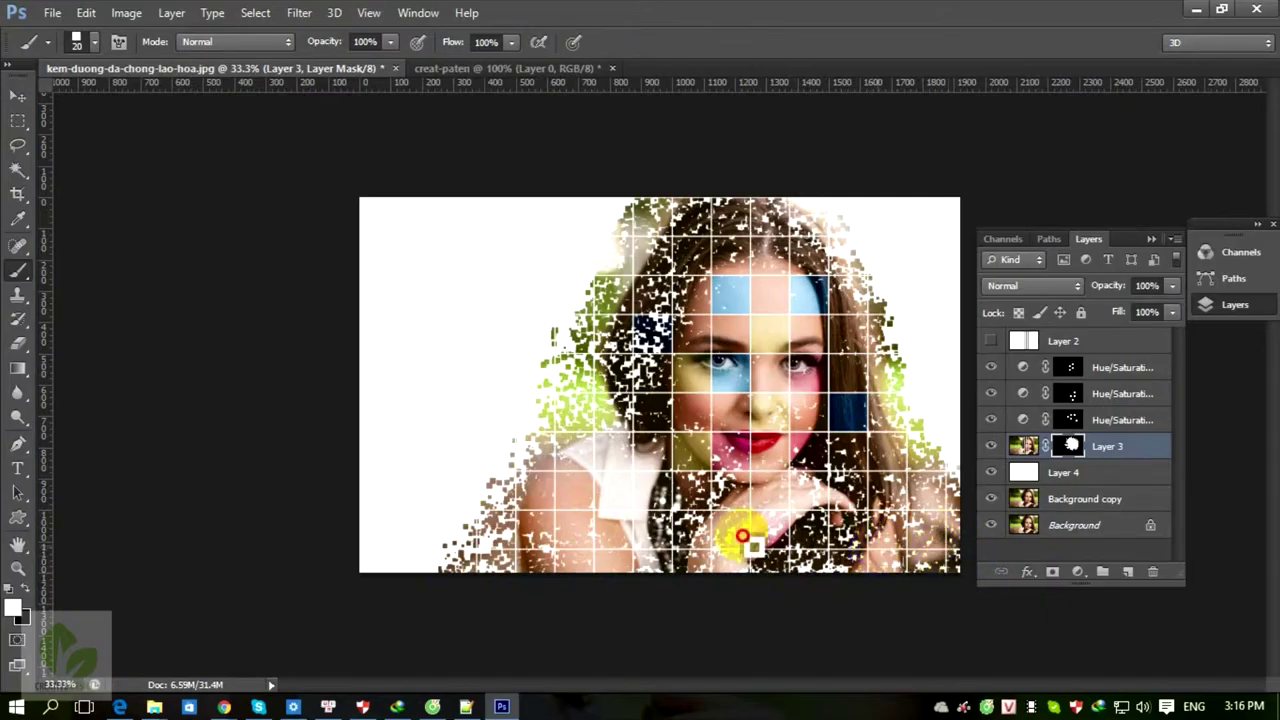
mouse_move(803, 228)
mouse_down()
mouse_move(794, 275)
mouse_move(669, 319)
mouse_move(626, 392)
mouse_move(652, 391)
mouse_move(667, 326)
mouse_move(631, 443)
mouse_move(672, 344)
mouse_move(592, 496)
mouse_move(615, 469)
mouse_move(546, 566)
mouse_move(708, 265)
mouse_move(673, 242)
mouse_move(738, 197)
mouse_move(764, 283)
mouse_move(808, 240)
mouse_move(850, 290)
mouse_move(823, 248)
mouse_move(904, 439)
mouse_move(876, 347)
mouse_move(967, 506)
mouse_move(942, 494)
mouse_move(815, 262)
mouse_move(821, 186)
mouse_move(845, 237)
mouse_move(844, 206)
mouse_move(818, 193)
mouse_move(790, 432)
mouse_up()
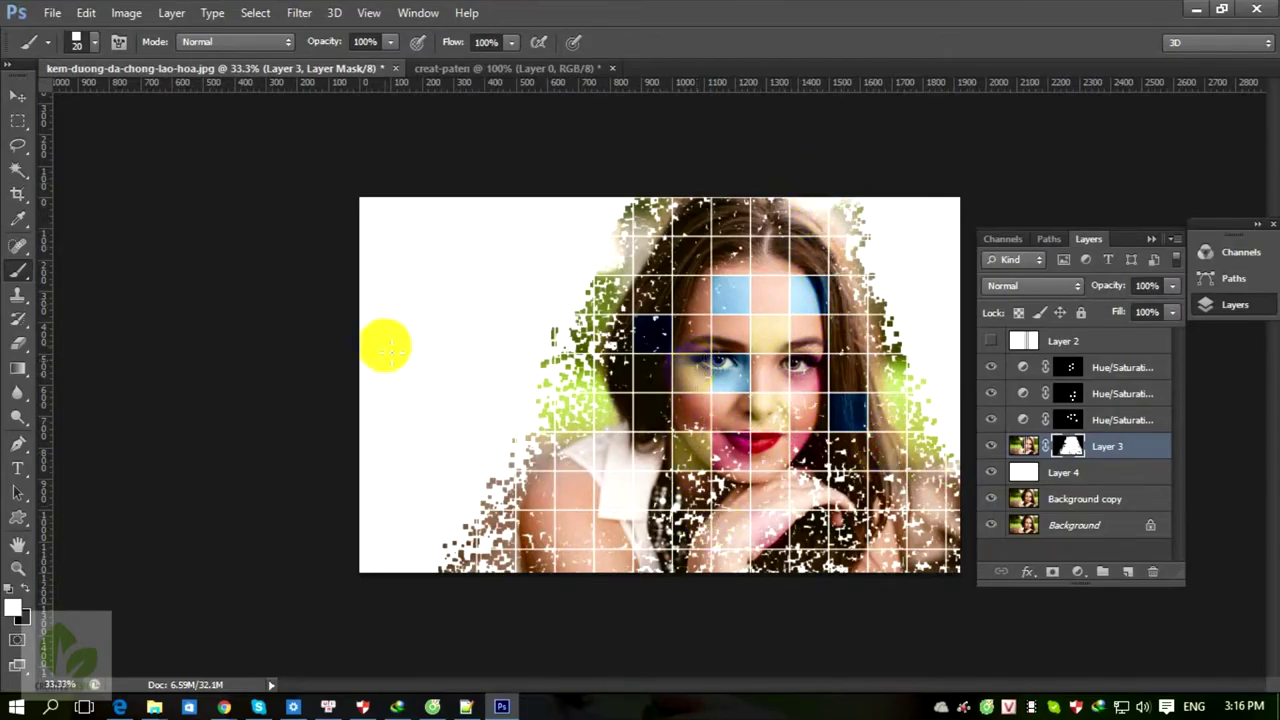
click(24, 346)
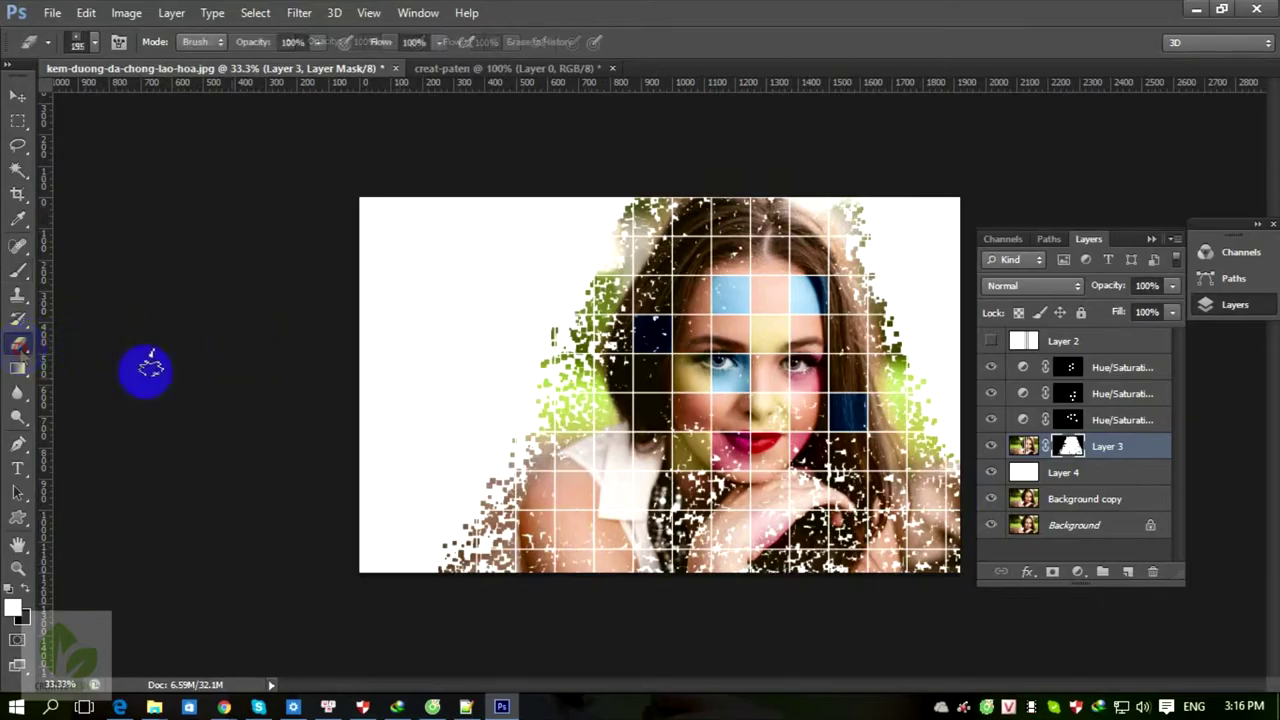
Reset the Eraser's brushes to defaults and set a soft round 176 px brush with swapped colours.
click(95, 43)
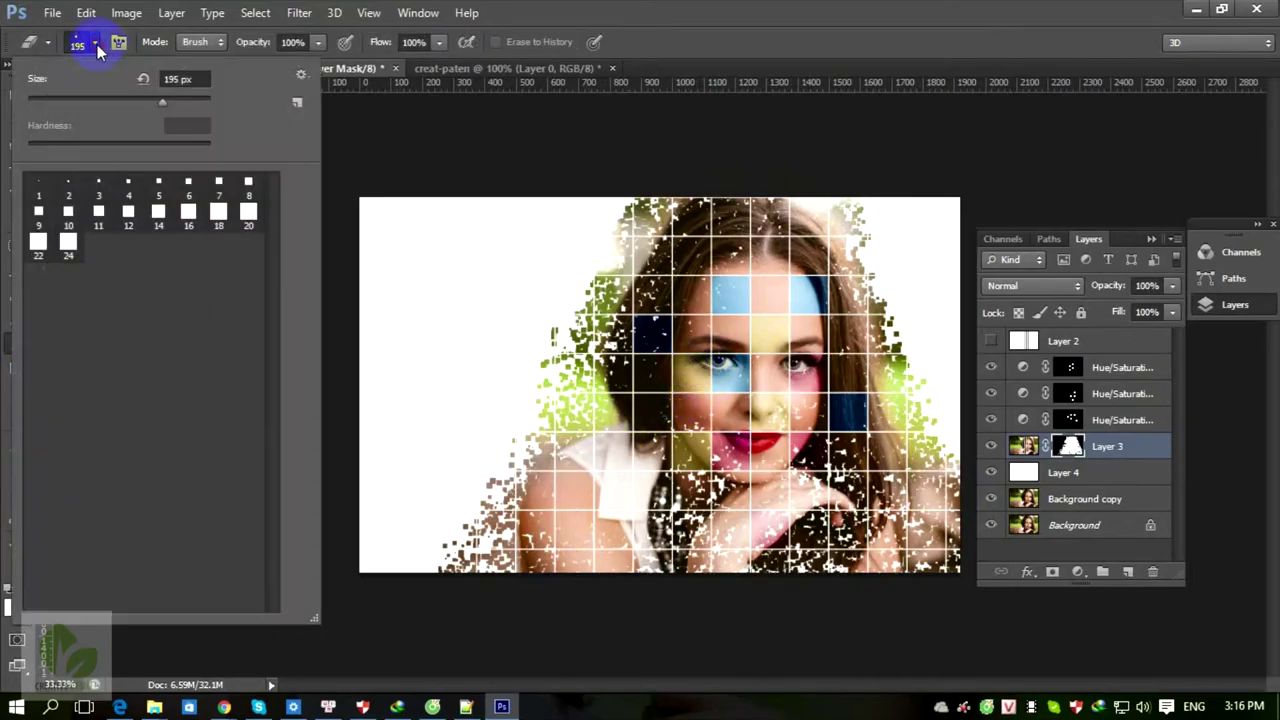
click(300, 76)
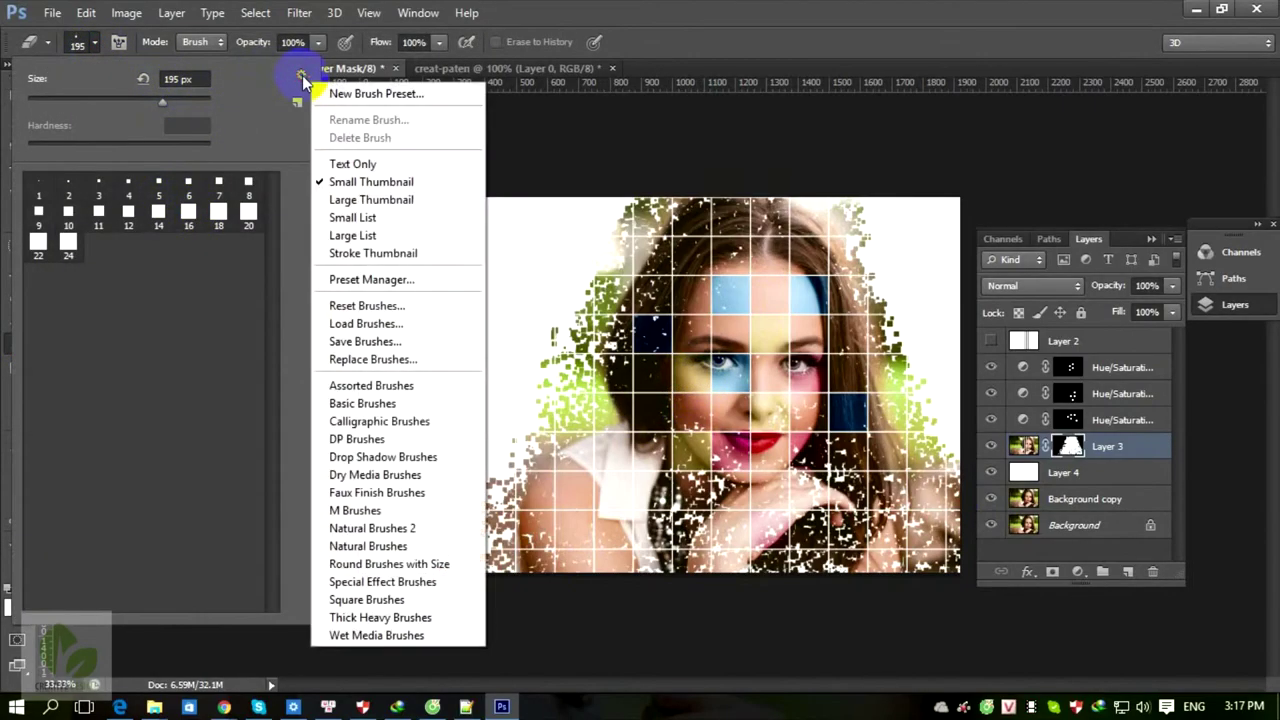
click(365, 305)
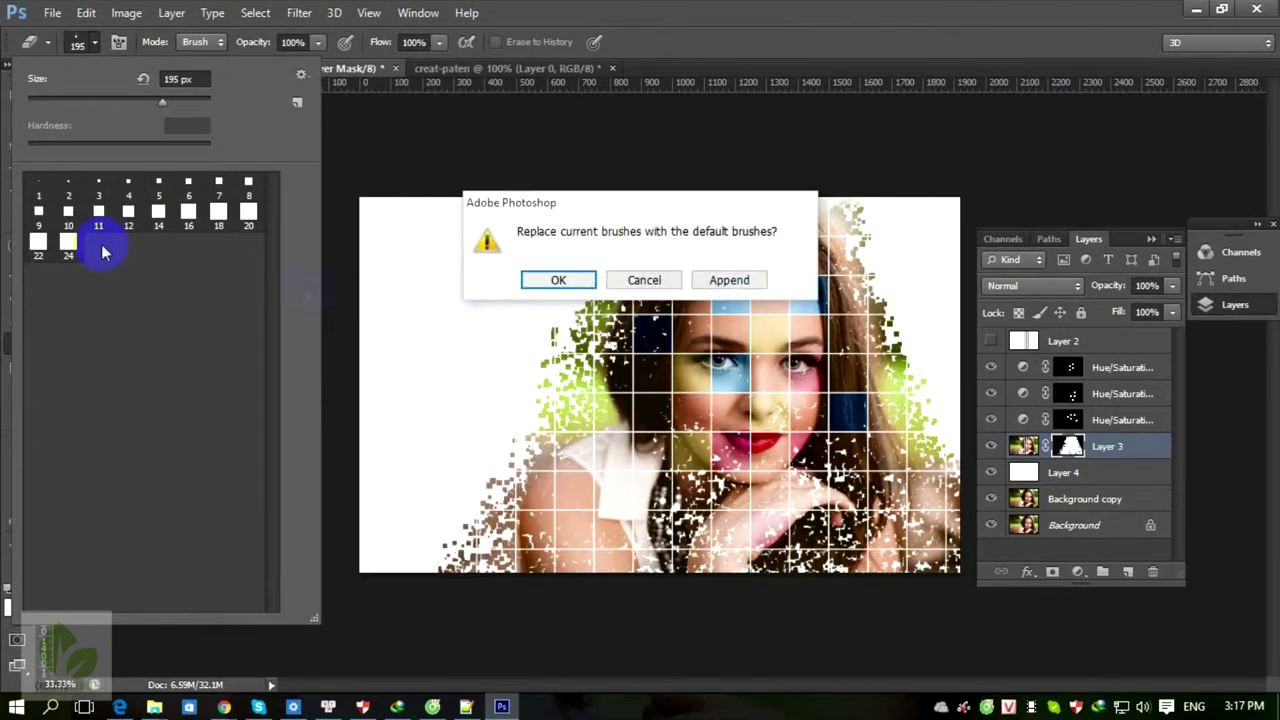
click(546, 277)
click(159, 189)
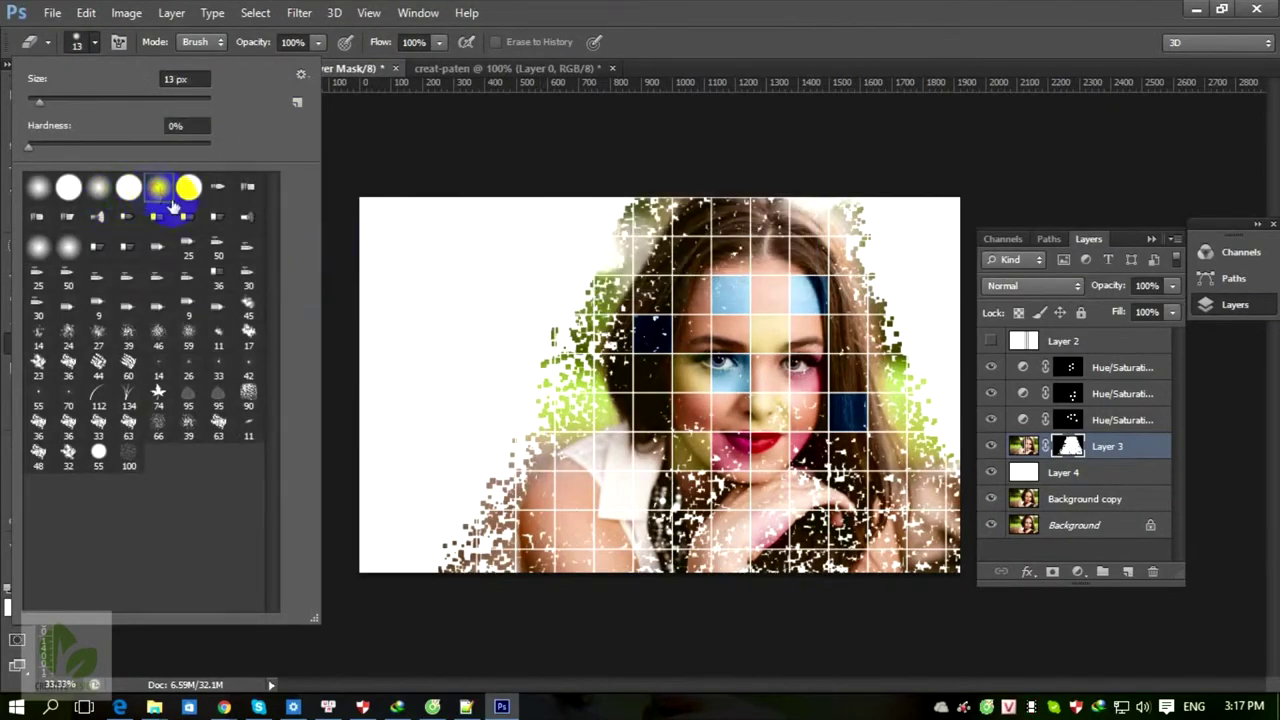
right_click(728, 355)
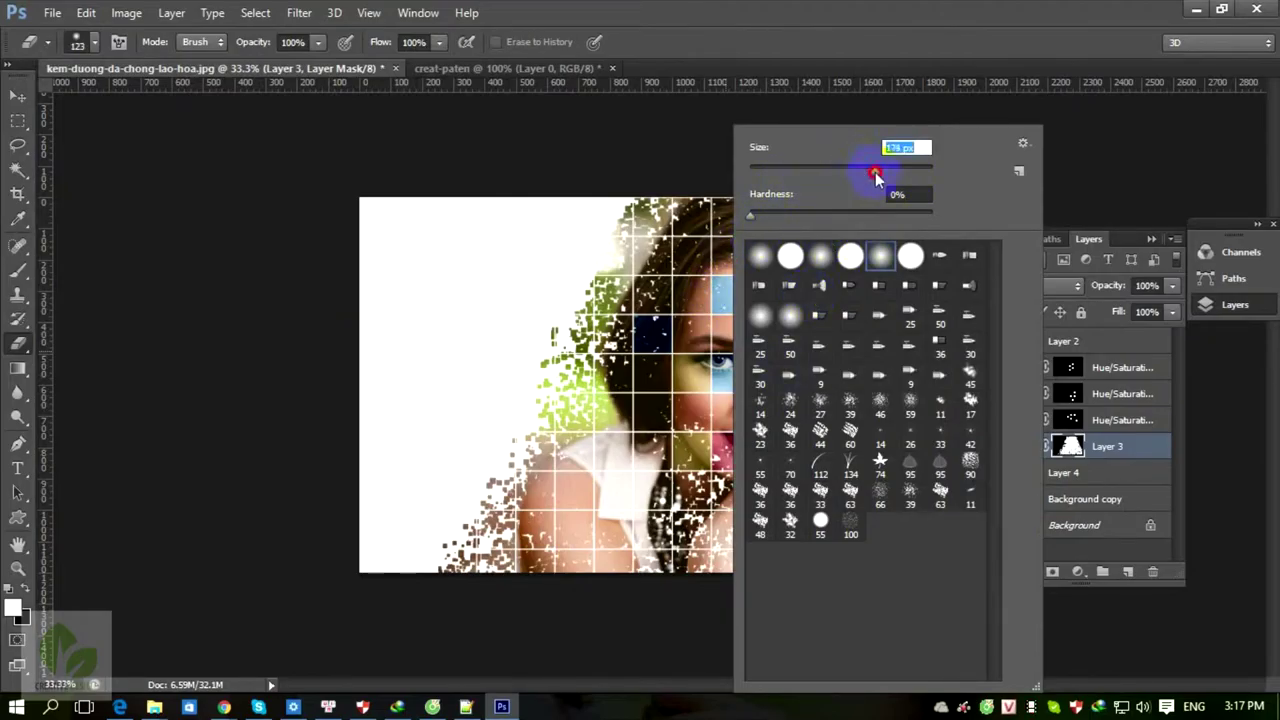
key(Return)
drag(725, 212, 683, 390)
key(ctrl+z)
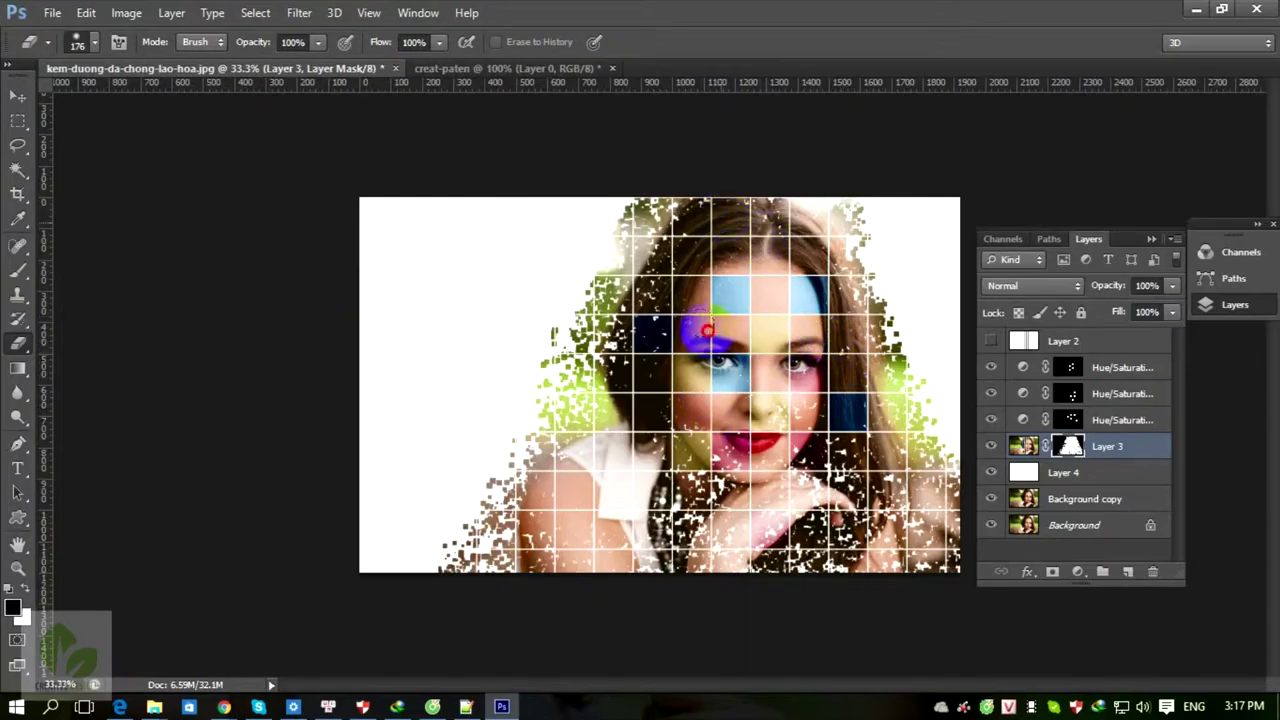
Fill the mask holes in the hair, lower left shoulder, necklace and bottom-right corner.
click(678, 310)
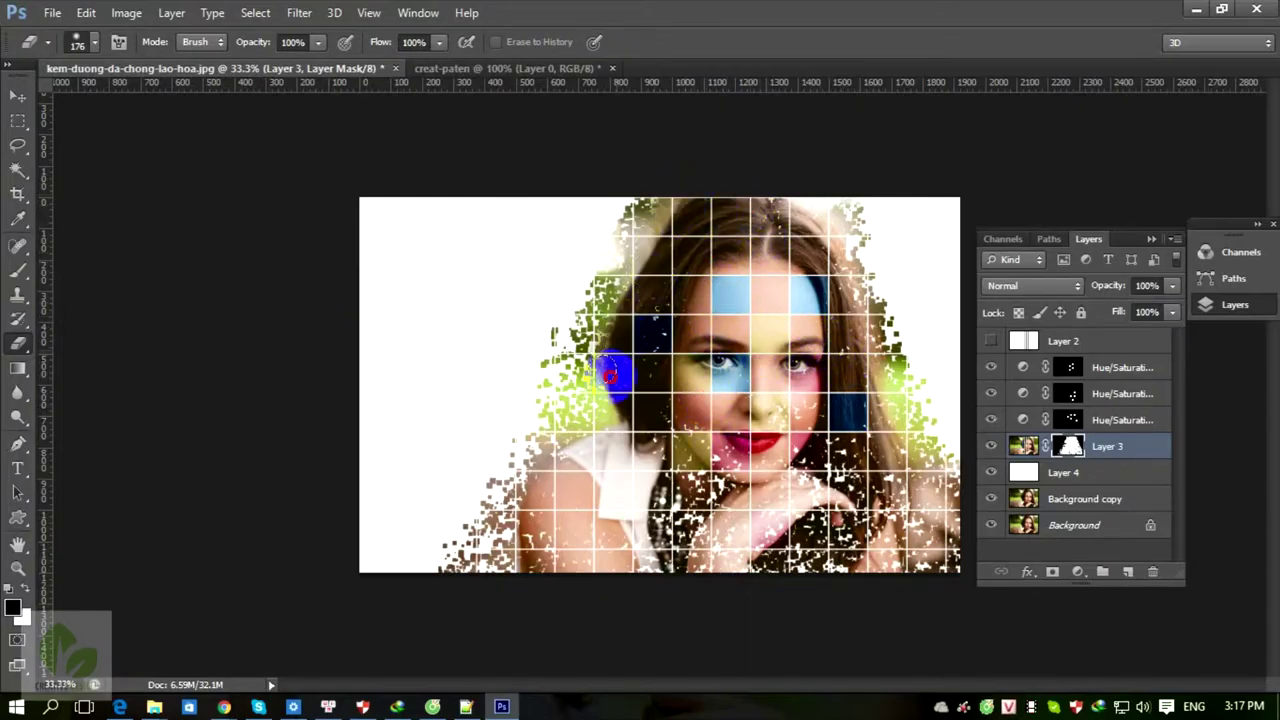
click(643, 455)
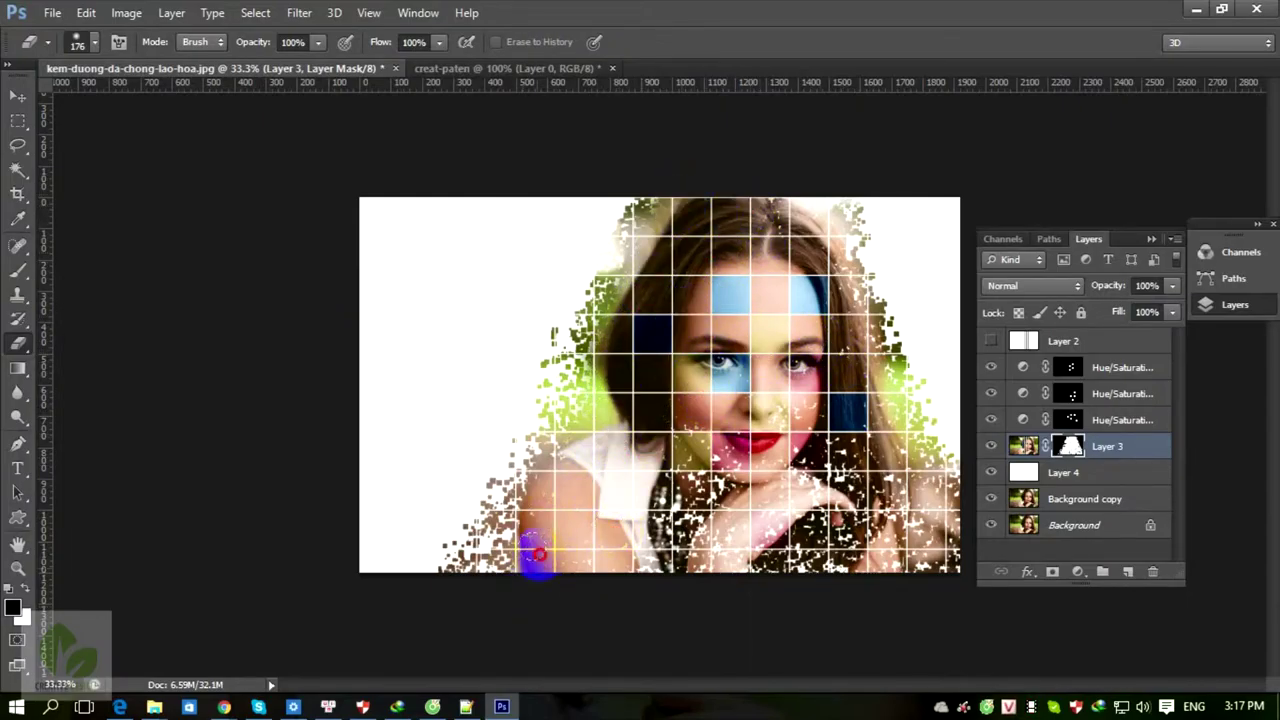
click(662, 548)
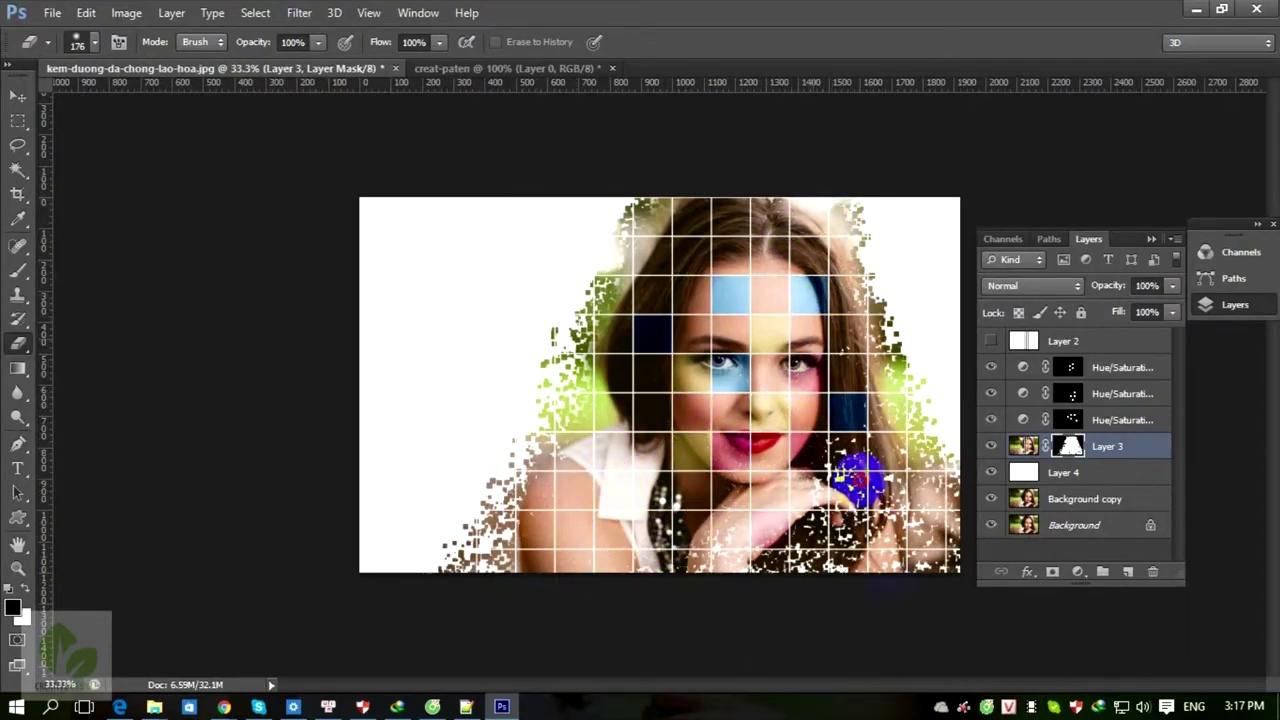
click(918, 565)
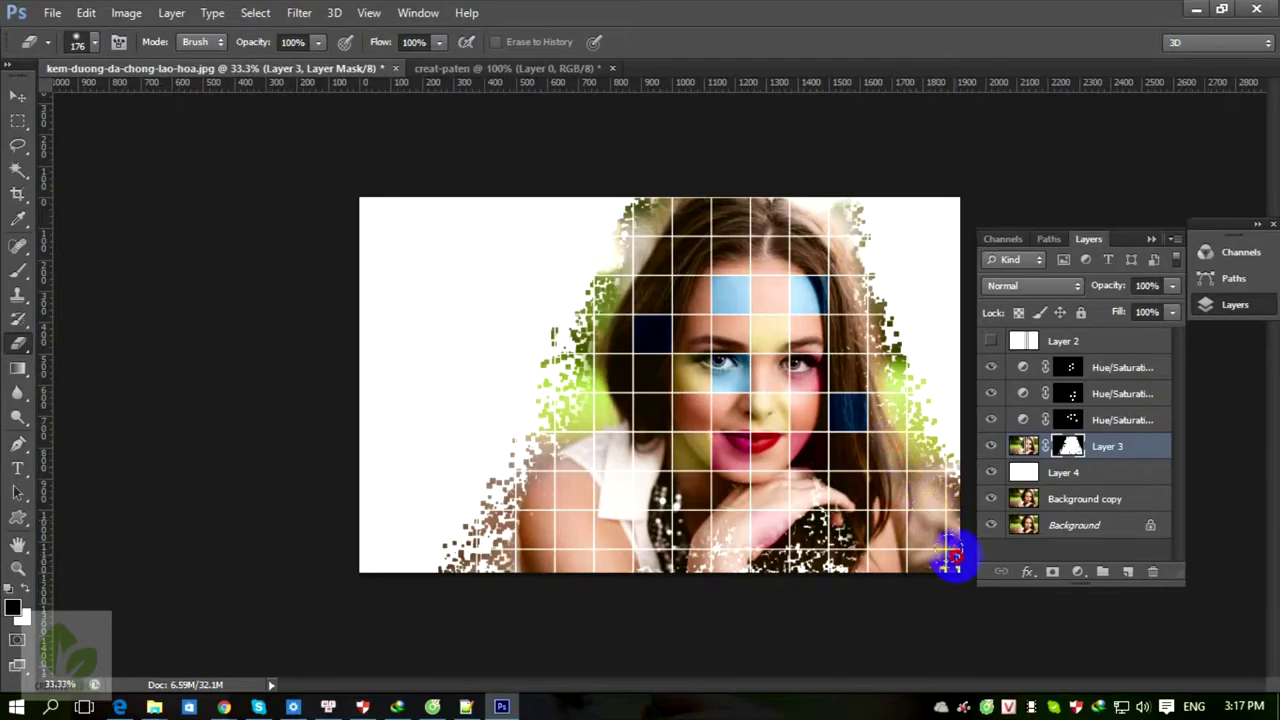
Erase the scattered holes across the hand, necklace, cheek-to-eye area and hair.
drag(905, 570, 800, 568)
mouse_move(872, 522)
mouse_down()
mouse_move(663, 554)
mouse_move(813, 583)
mouse_move(687, 578)
mouse_move(665, 507)
mouse_move(675, 575)
mouse_up()
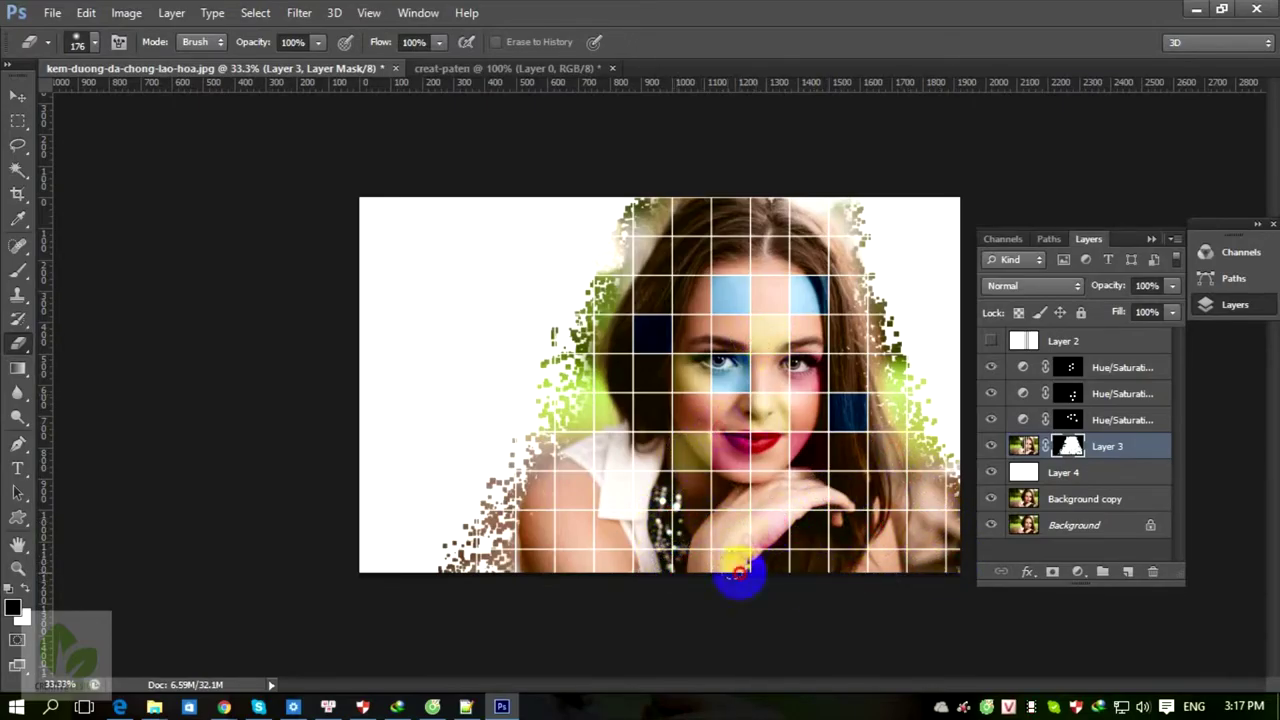
drag(818, 418, 829, 346)
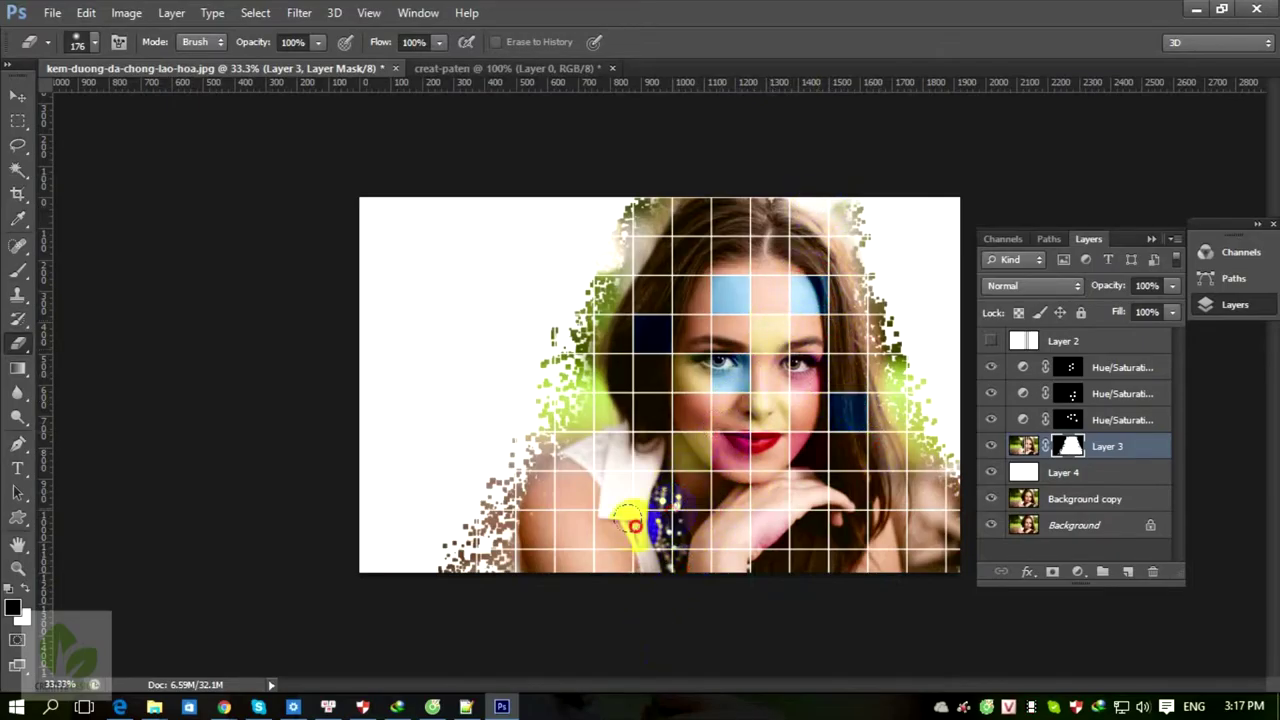
key(ctrl+plus)
mouse_move(857, 543)
mouse_down()
mouse_move(710, 539)
mouse_move(652, 505)
mouse_move(629, 307)
mouse_move(655, 397)
mouse_move(607, 620)
mouse_up()
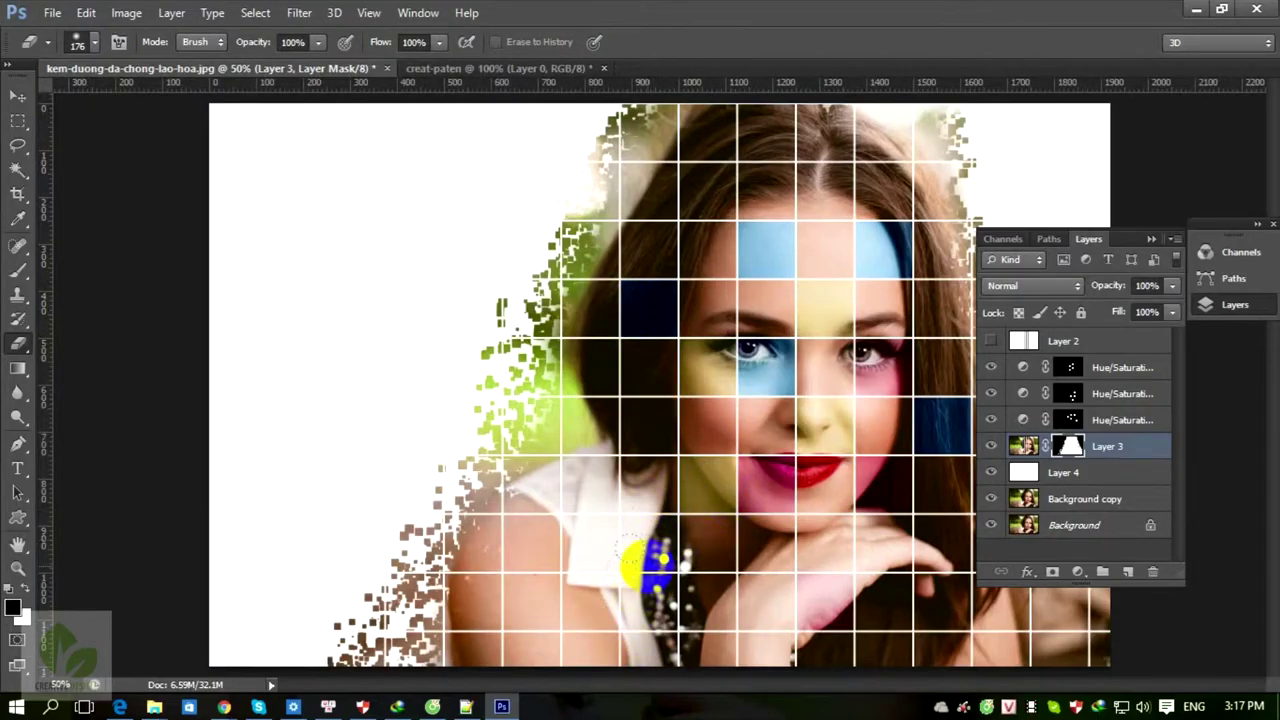
key(m)
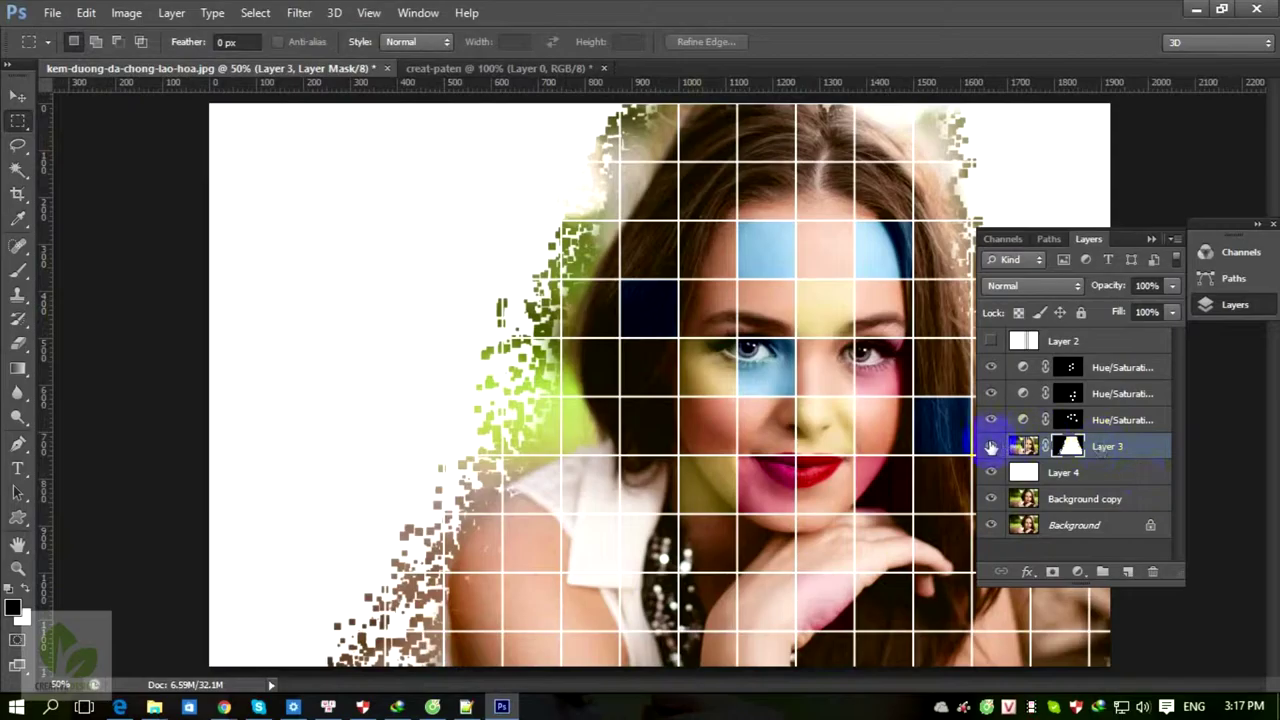
Toggle Layer 3's visibility to compare, then target its image instead of its mask.
click(991, 447)
click(990, 447)
click(695, 500)
key(ctrl+minus)
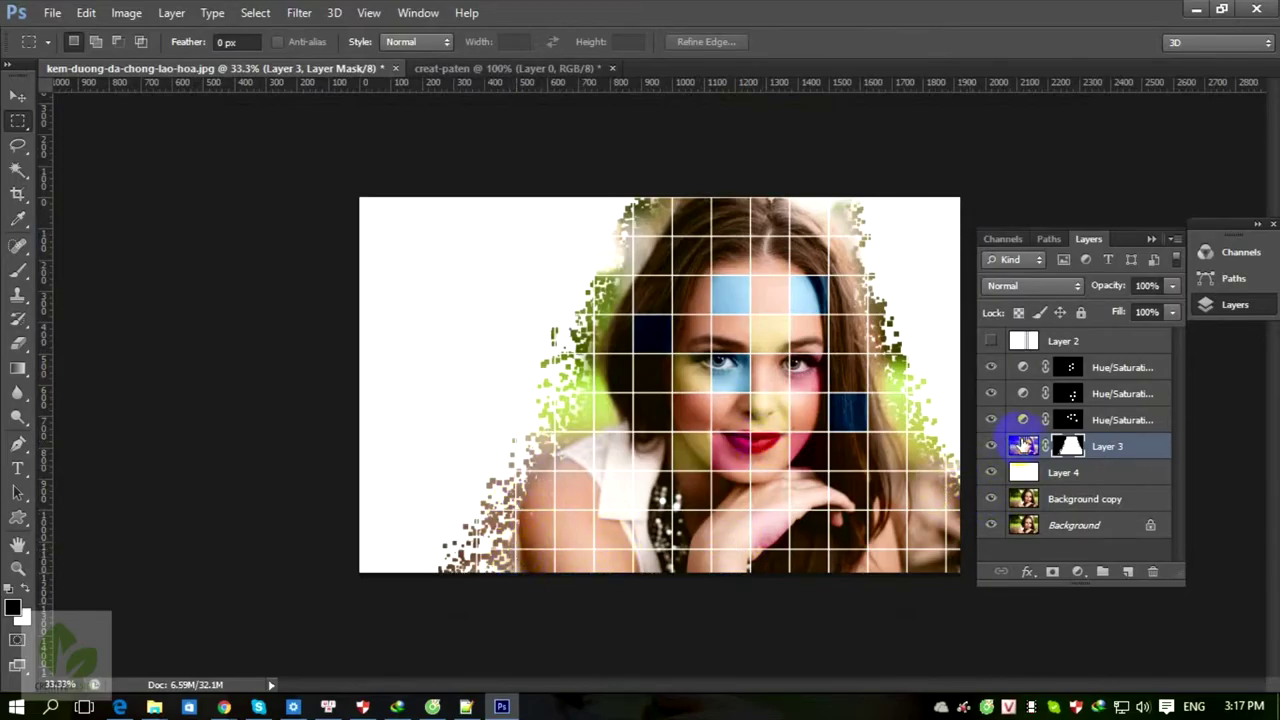
click(1024, 446)
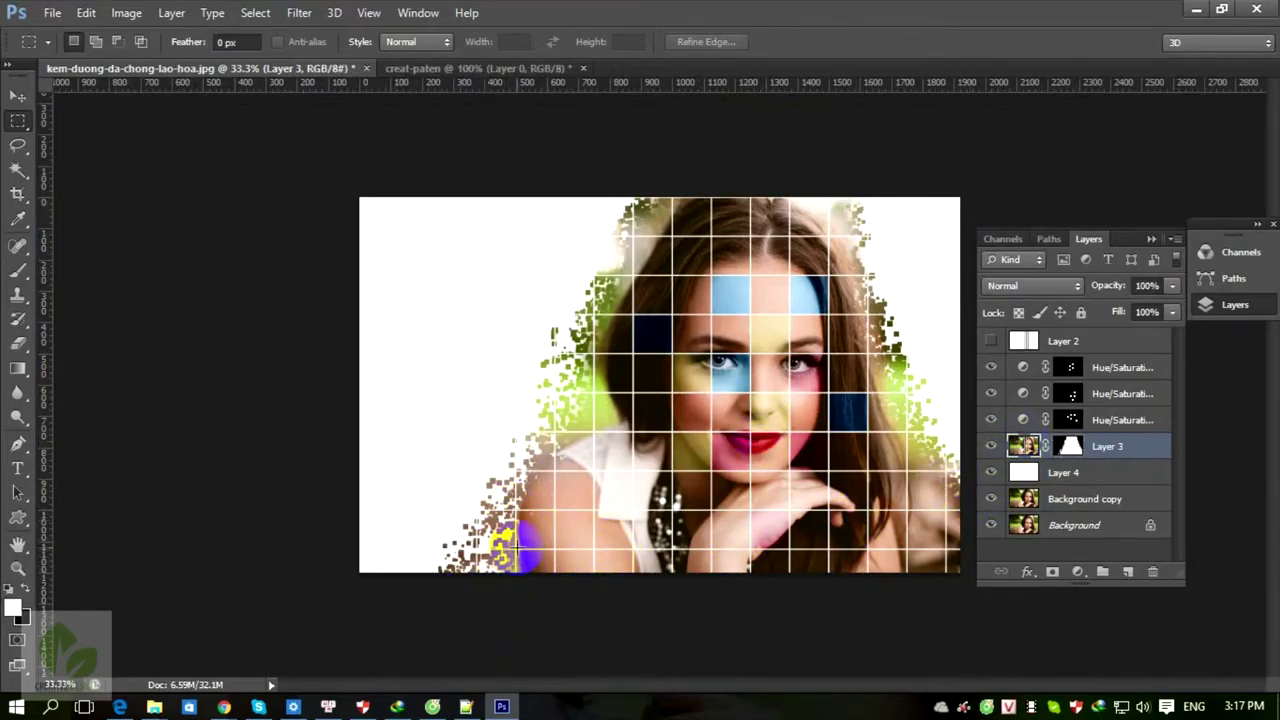
Marquee-select the stray scatter fragments at the lower left and clear them to white.
drag(510, 550, 586, 606)
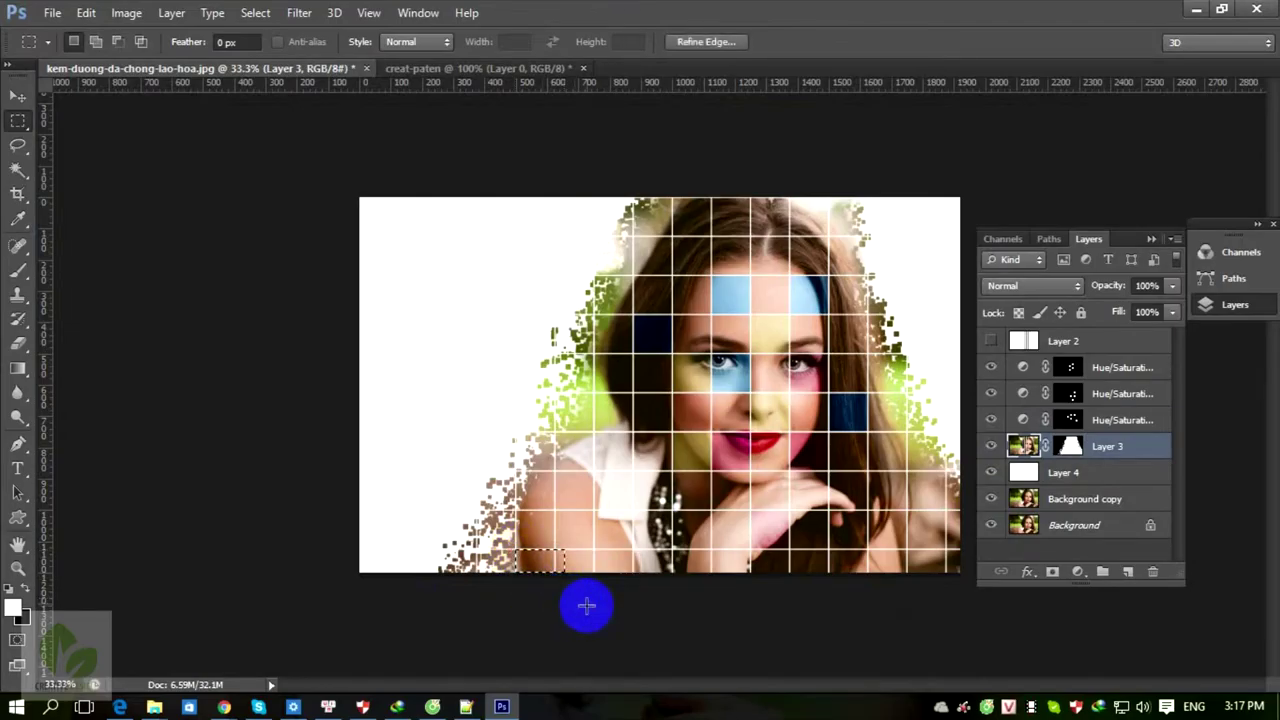
key(ctrl+plus)
key(ctrl+plus)
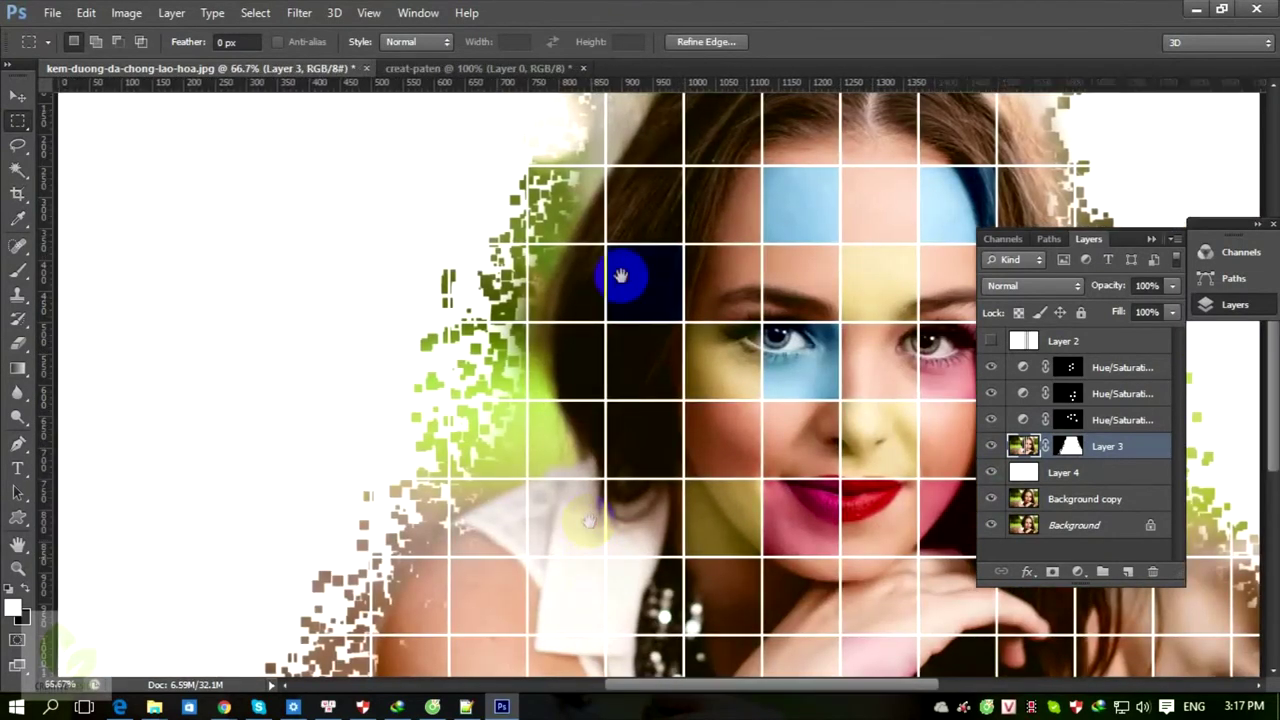
drag(620, 275, 605, 20)
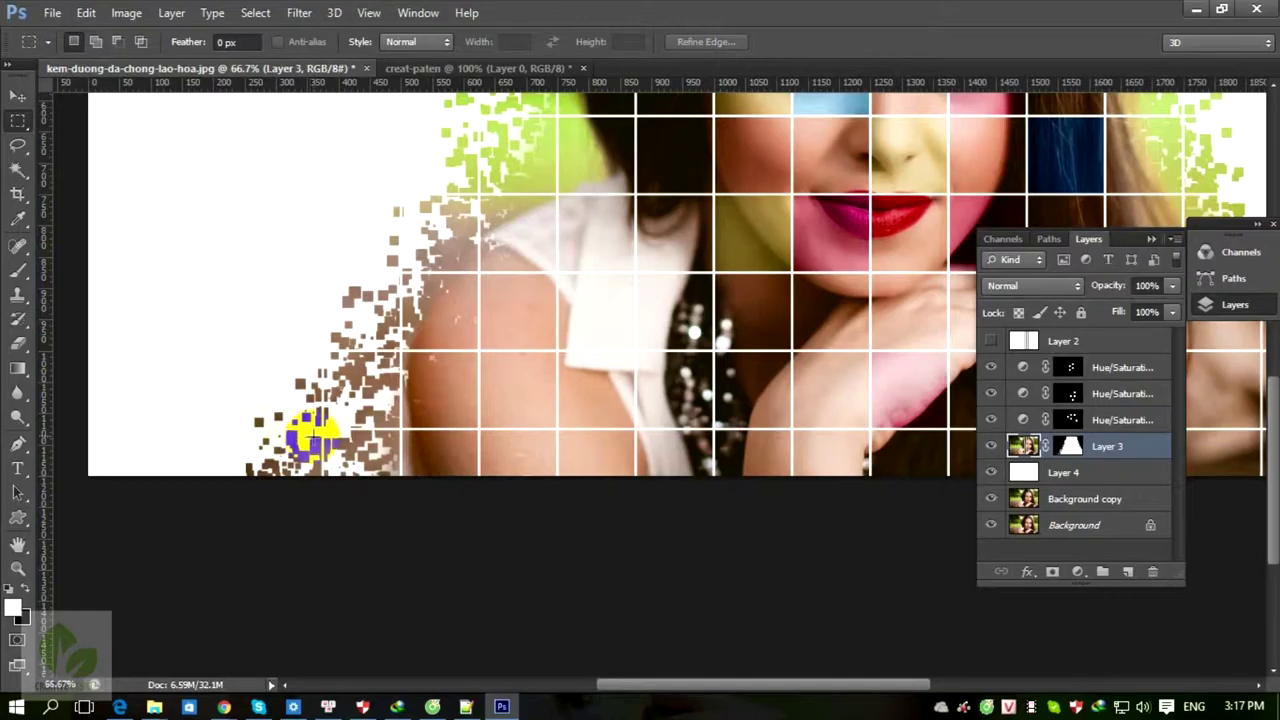
mouse_move(372, 512)
mouse_down()
mouse_move(408, 534)
mouse_move(366, 511)
mouse_up()
click(600, 280)
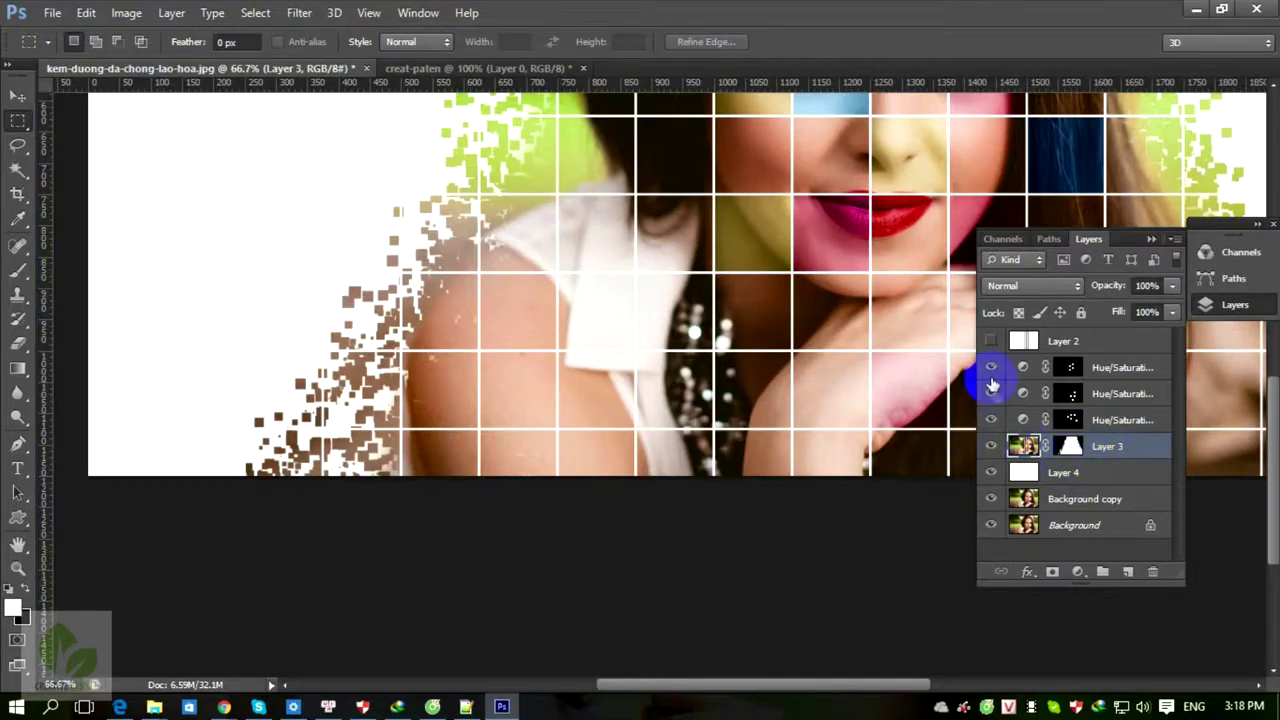
drag(363, 521, 381, 502)
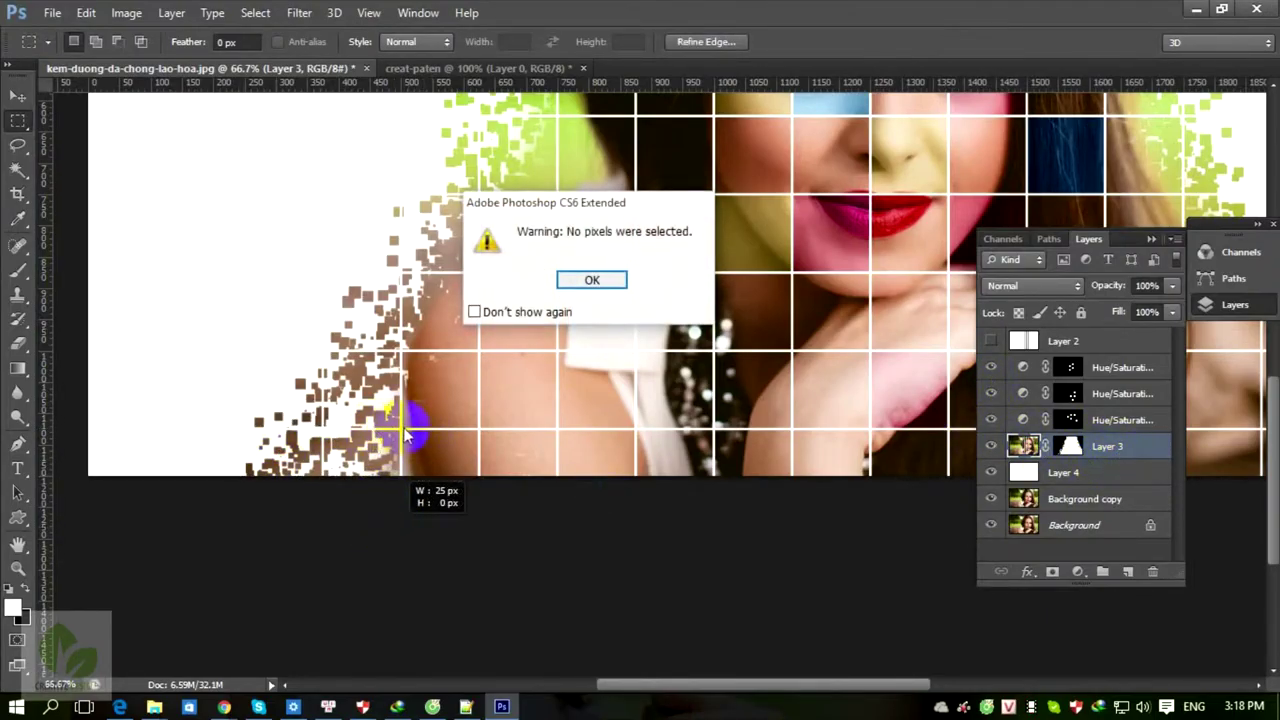
click(582, 277)
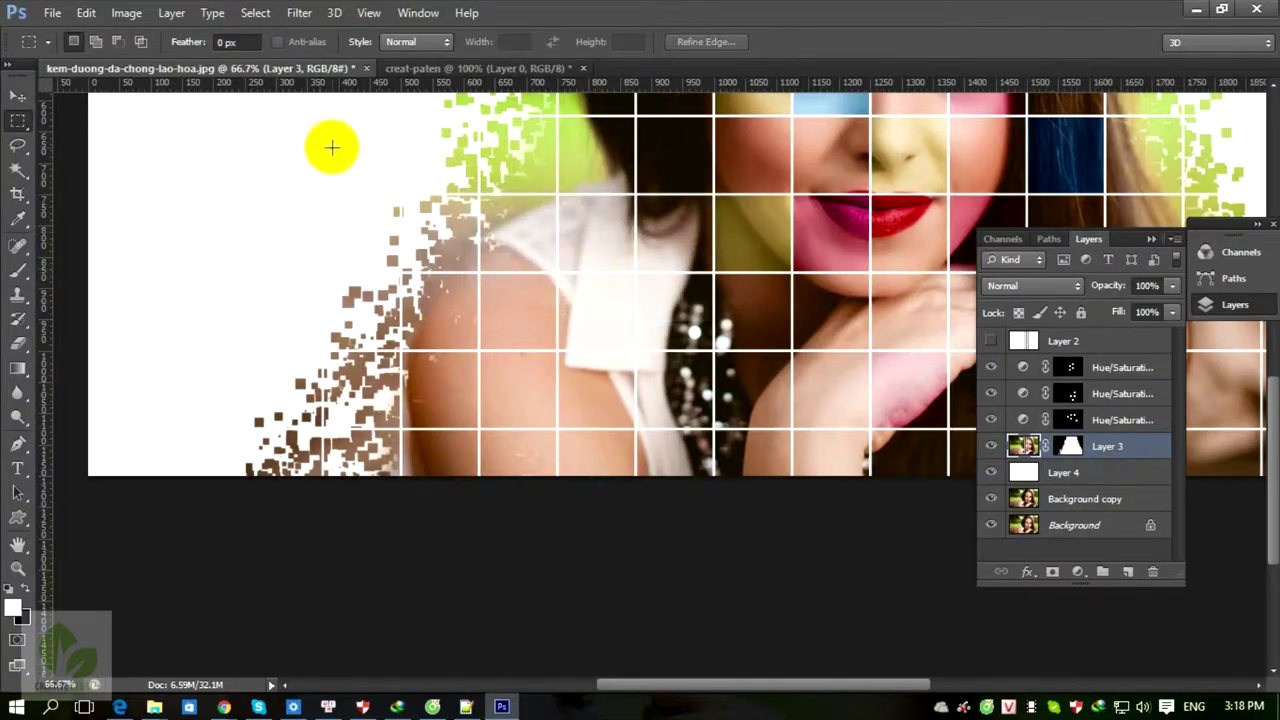
drag(398, 430, 258, 510)
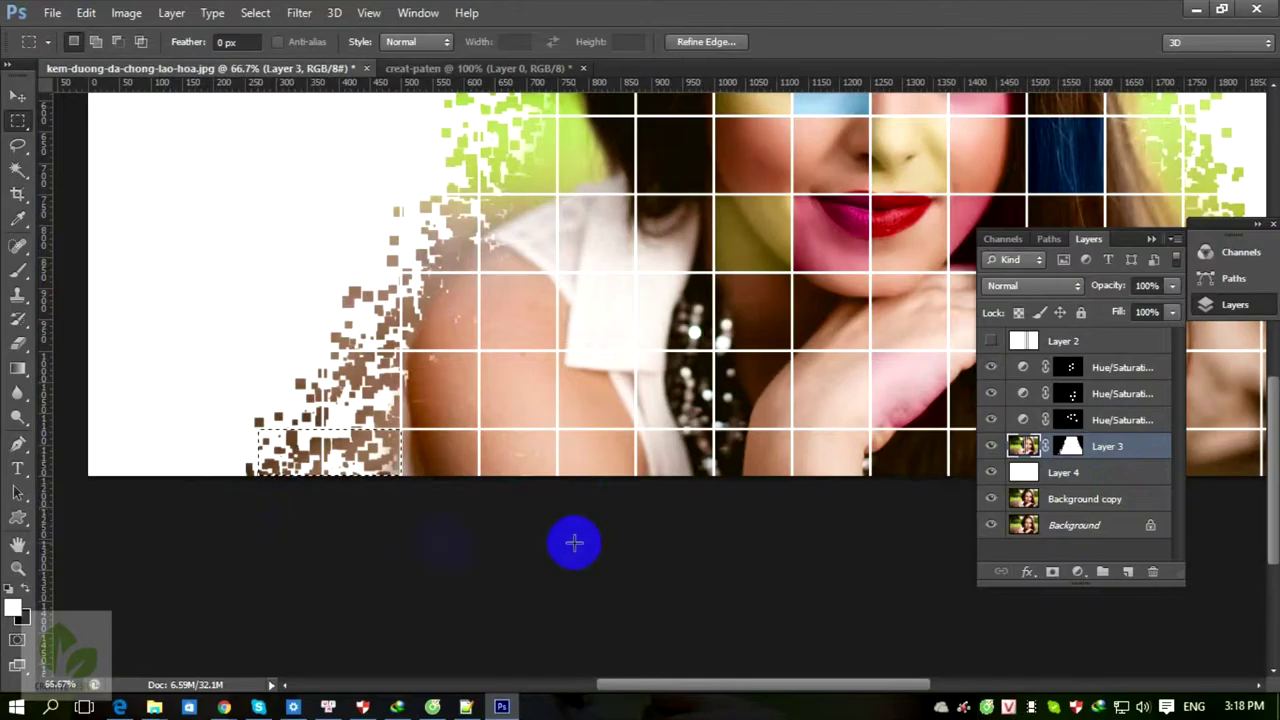
key(Delete)
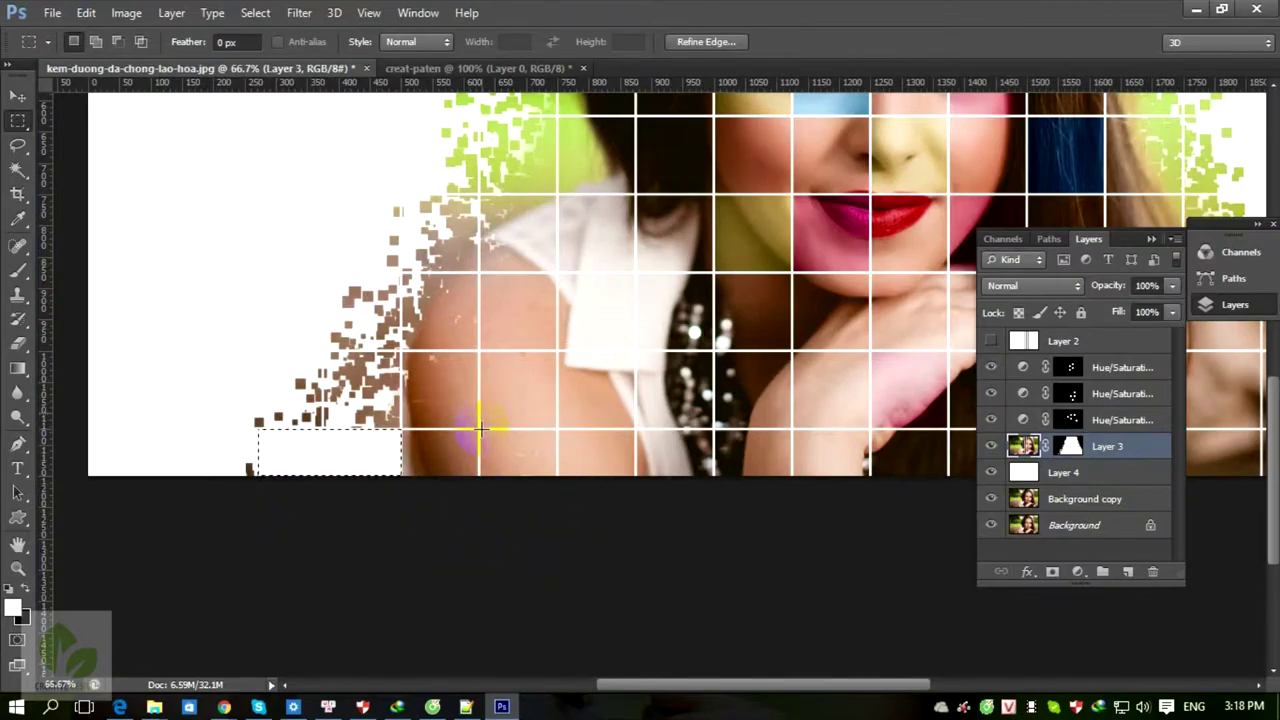
Delete the bottom-row grid cell beside the shoulder to white.
drag(501, 452, 556, 498)
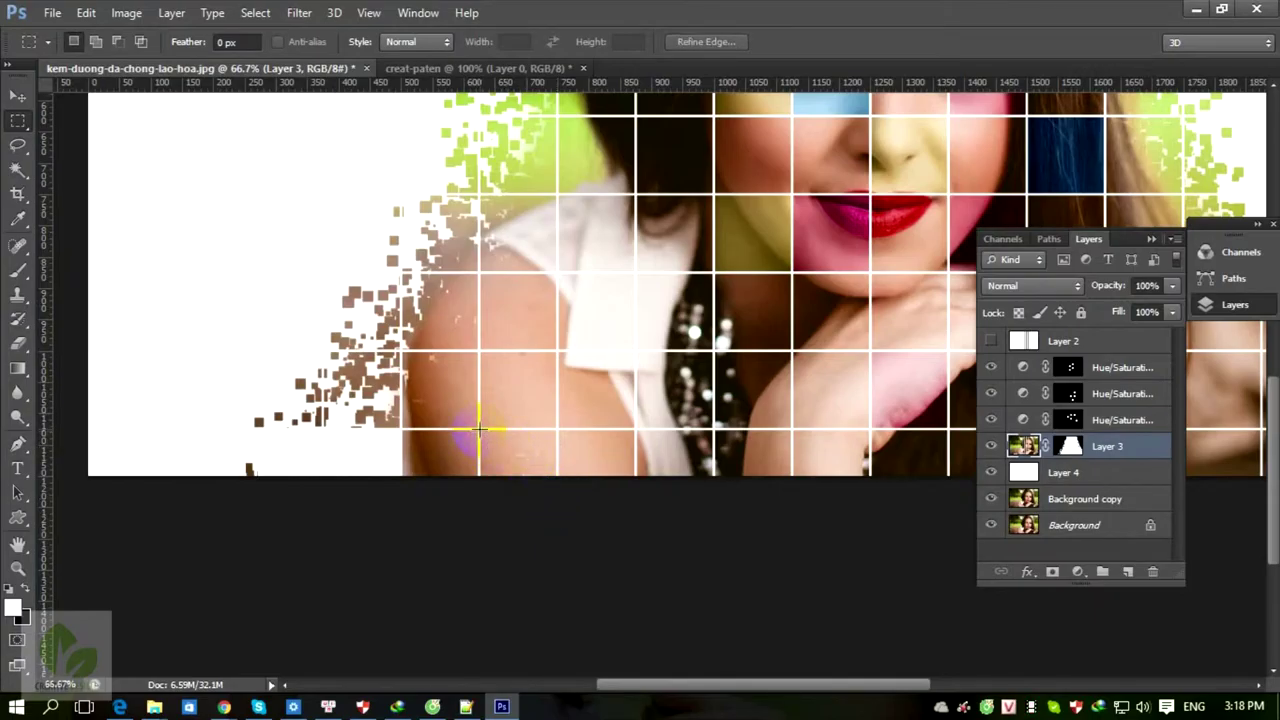
drag(484, 437, 557, 484)
key(Delete)
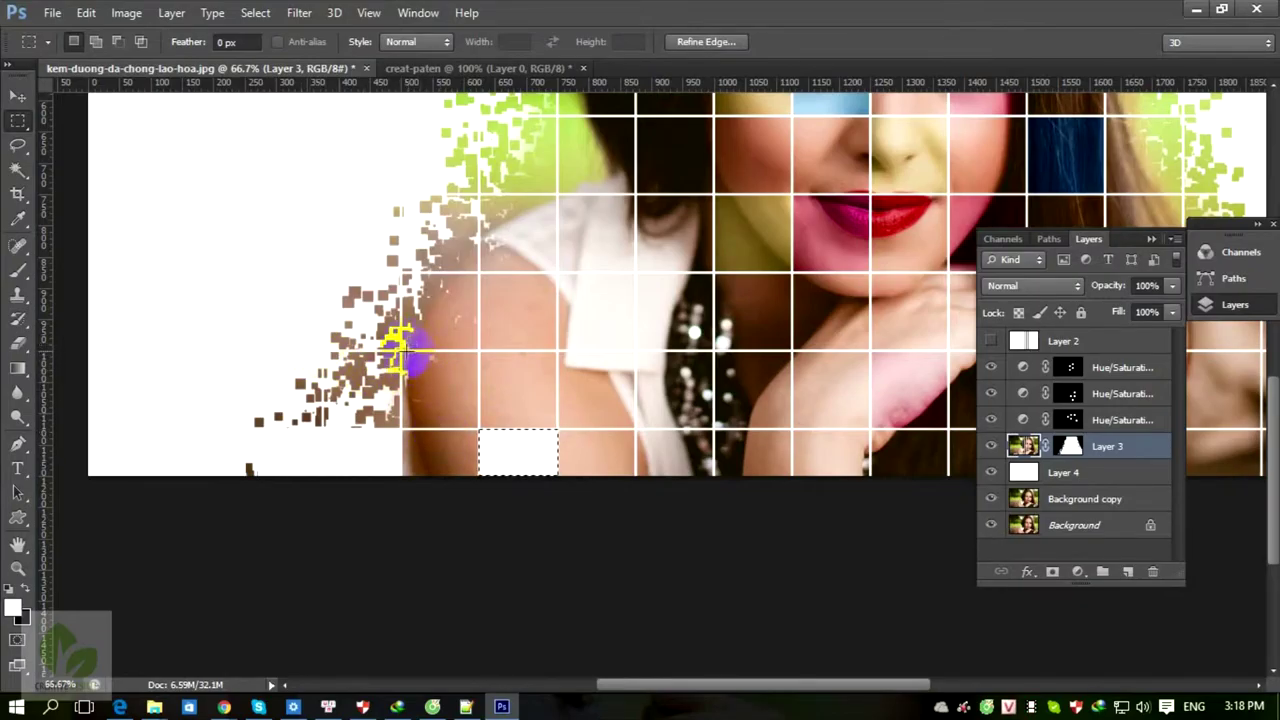
drag(325, 275, 479, 352)
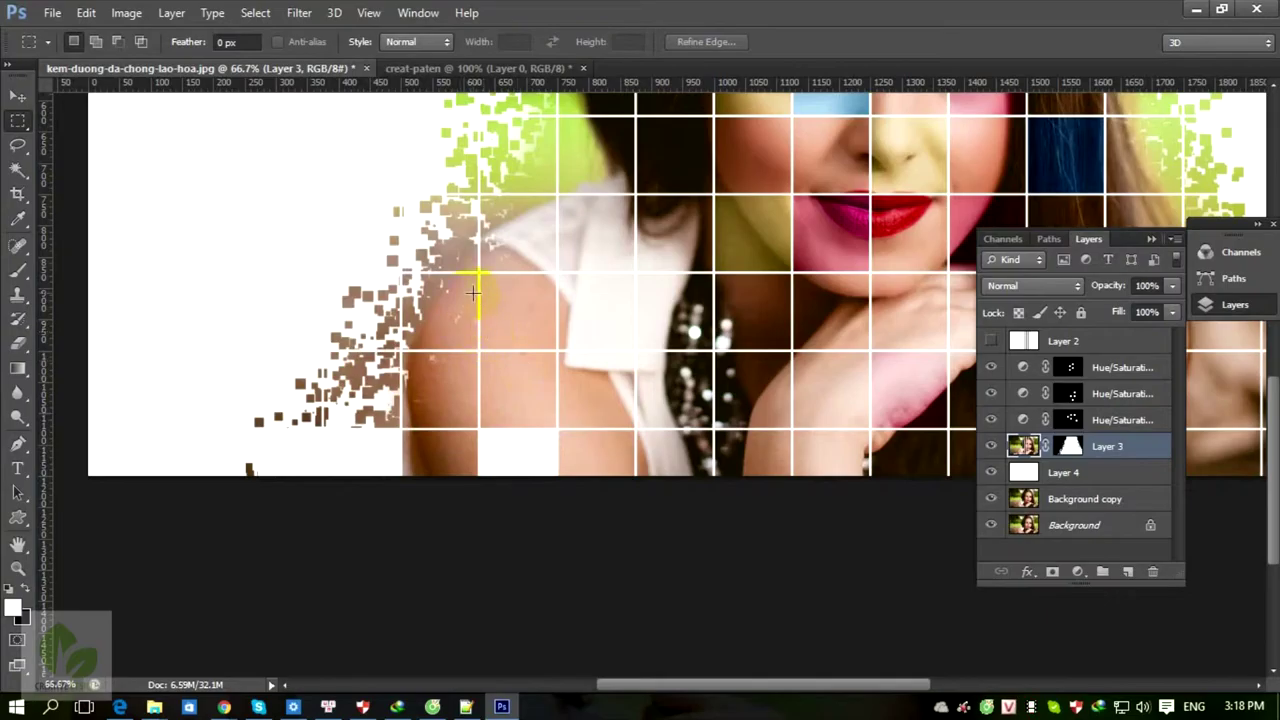
key(ctrl+plus)
drag(129, 220, 386, 323)
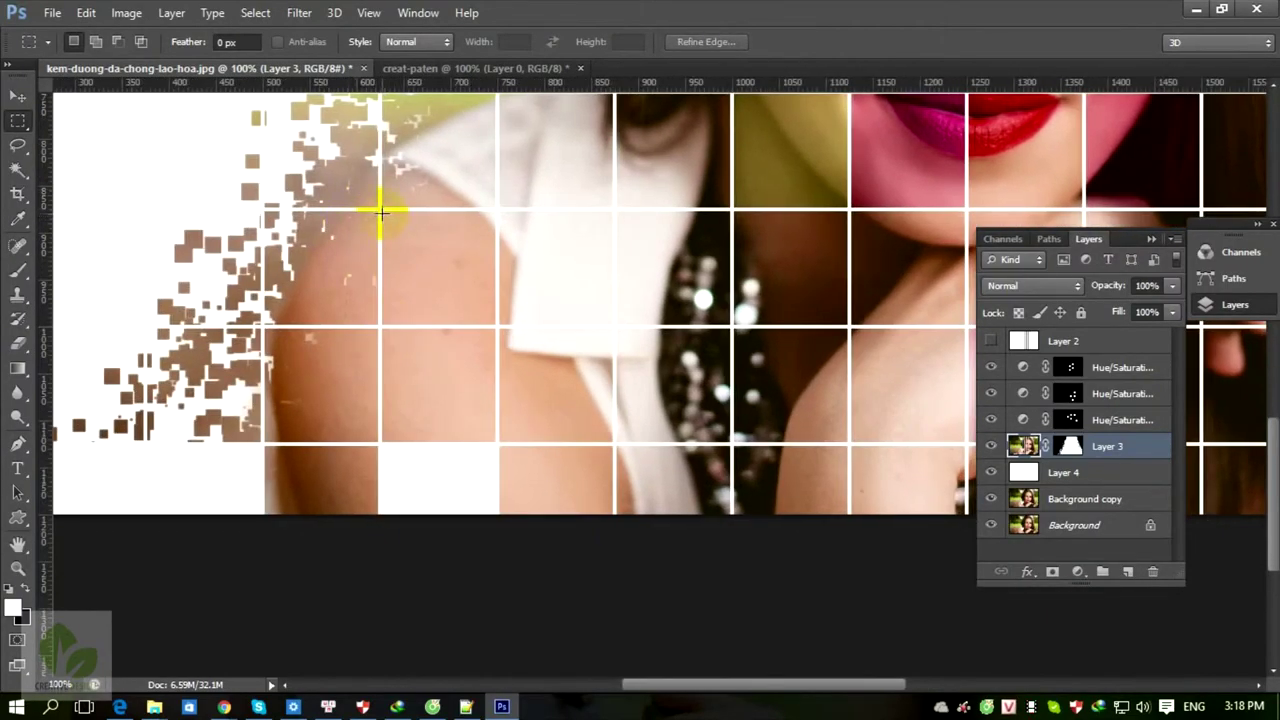
Clear the scatter block left of the shoulder and another bottom-row cell to white.
drag(379, 208, 147, 323)
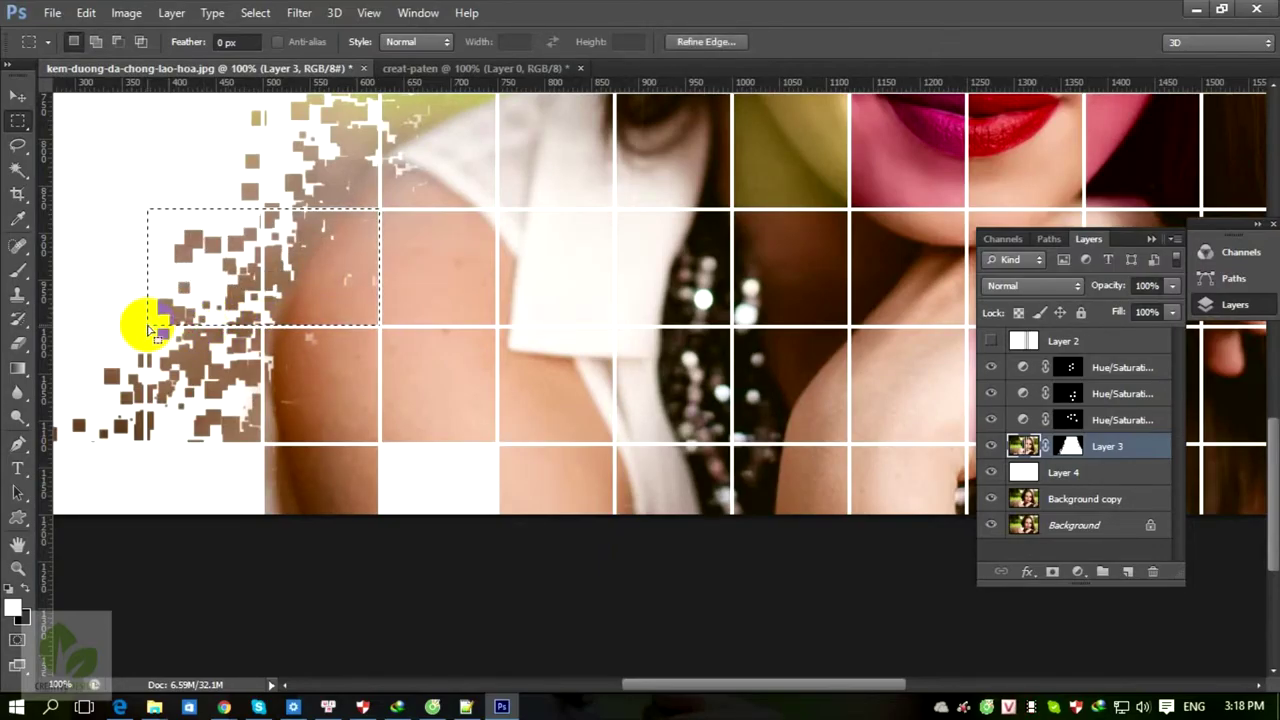
key(Delete)
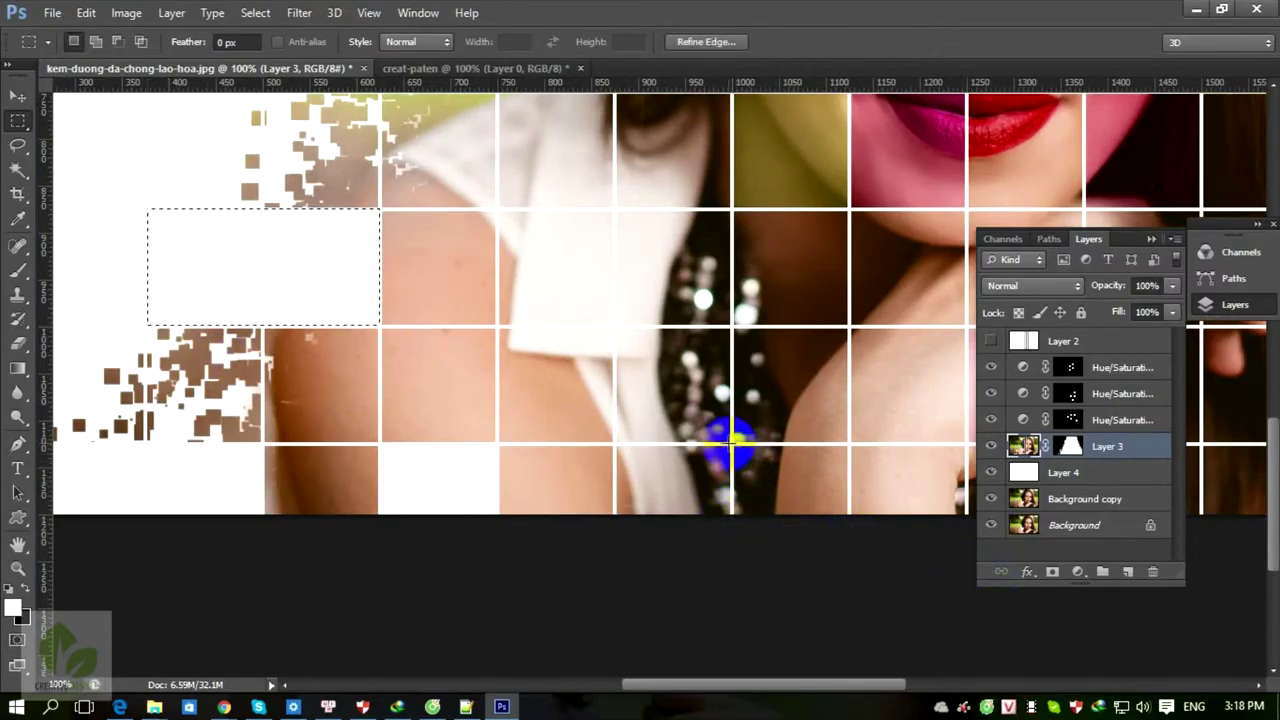
drag(735, 445, 849, 549)
key(Delete)
scroll(694, 551, up, 3)
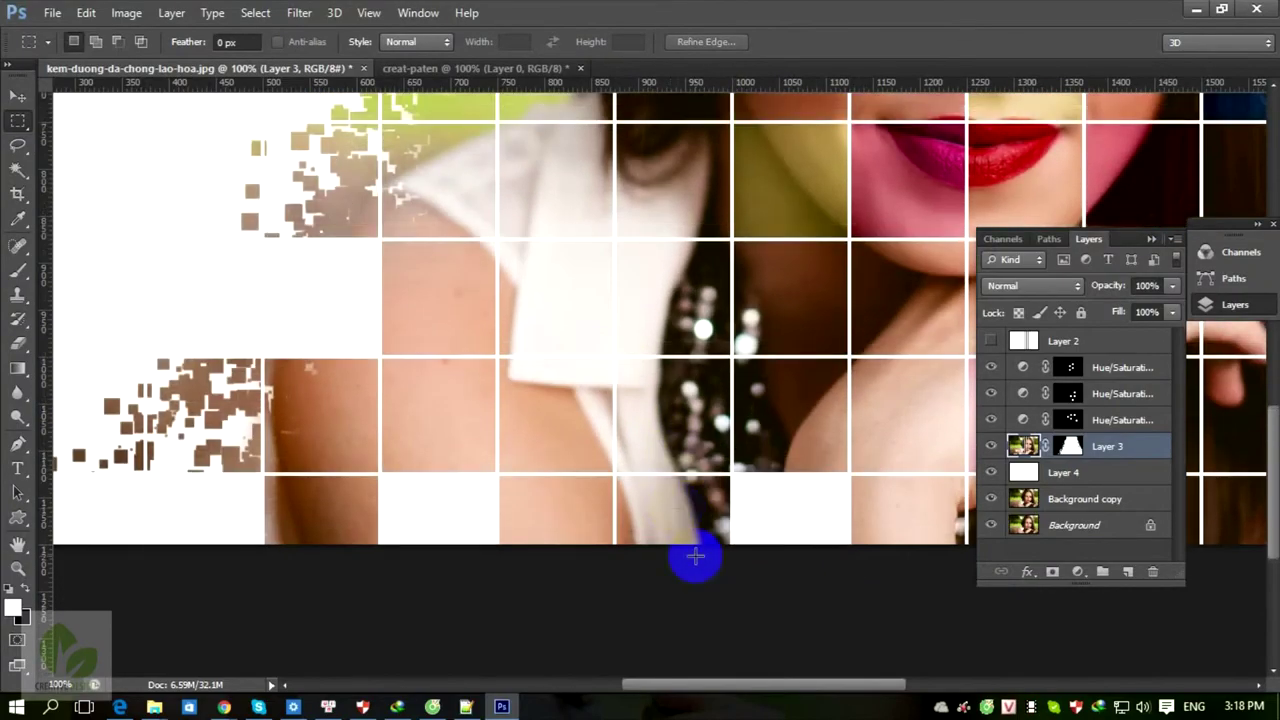
scroll(342, 283, up, 1)
Delete the green scatter above the collar and the cell beside the hair near the top.
drag(247, 175, 497, 287)
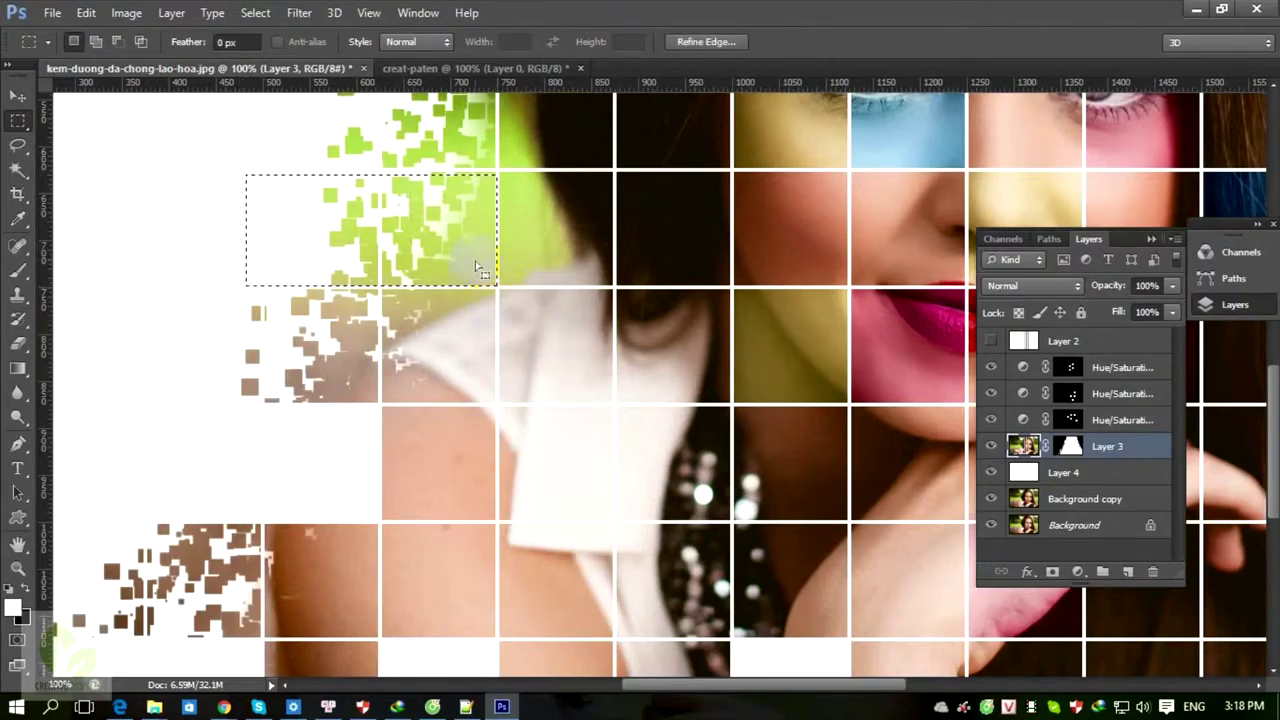
key(Delete)
drag(255, 175, 496, 184)
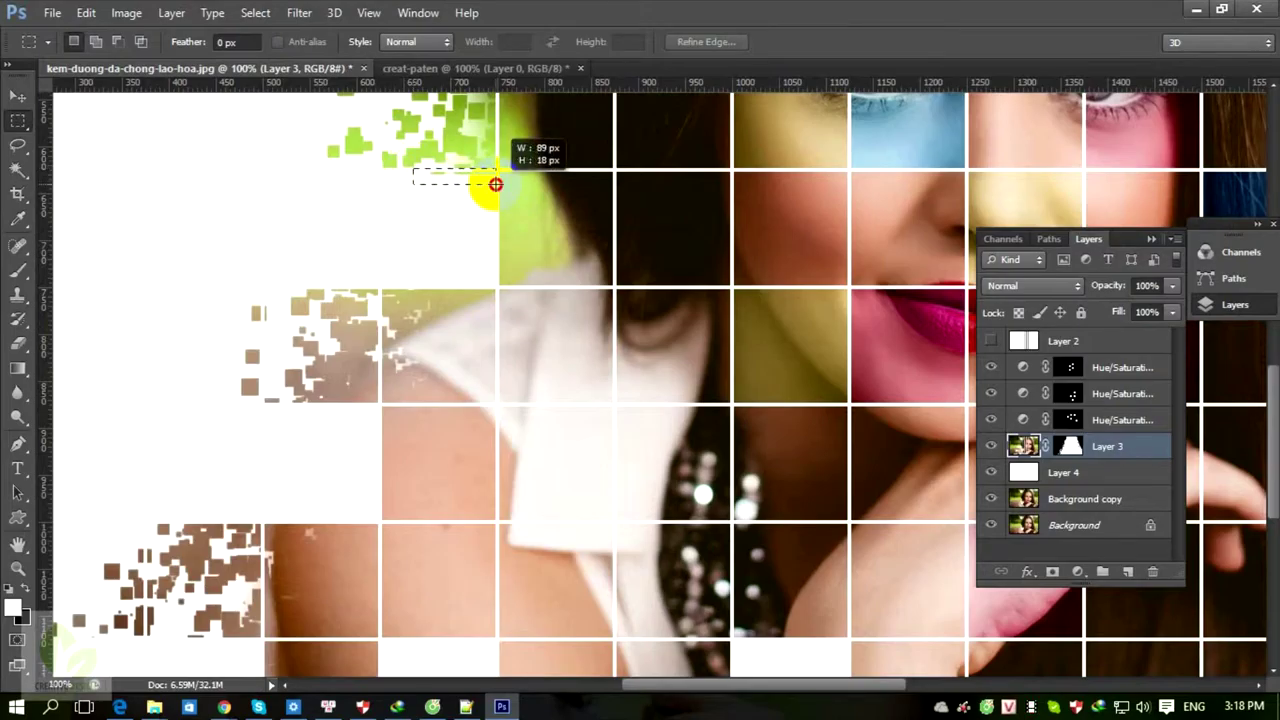
scroll(500, 349, up, 10)
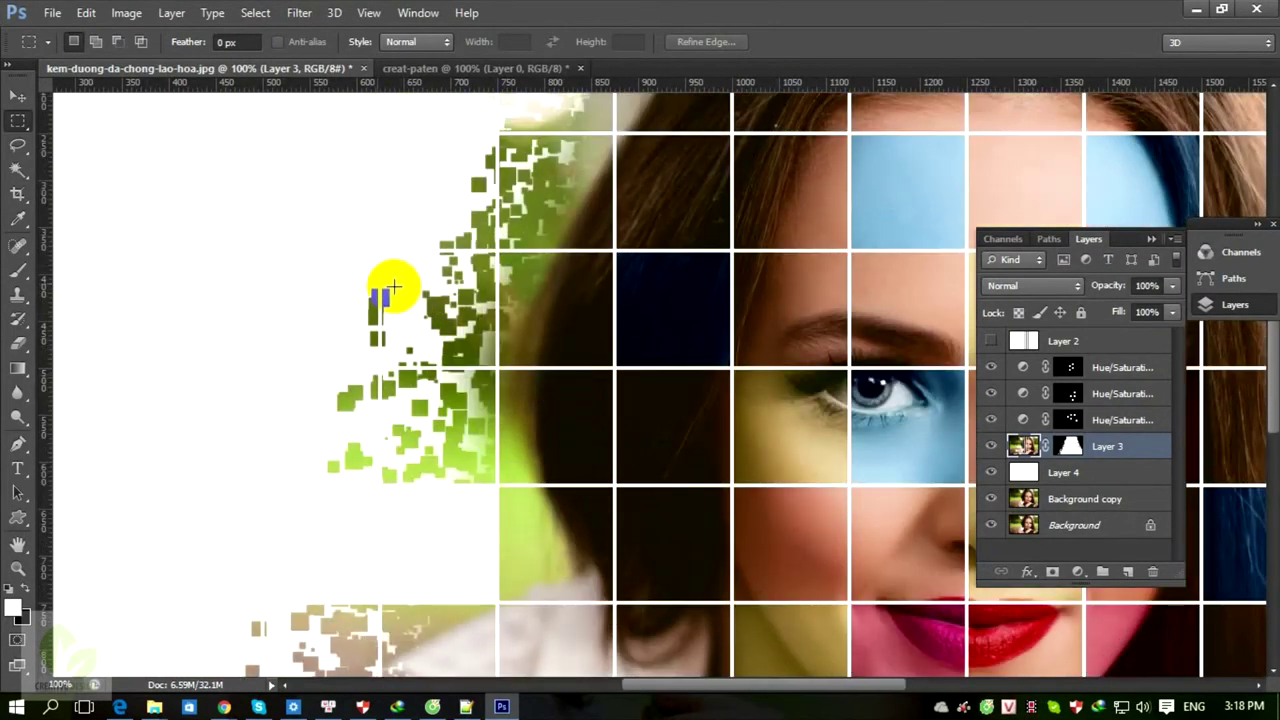
click(568, 198)
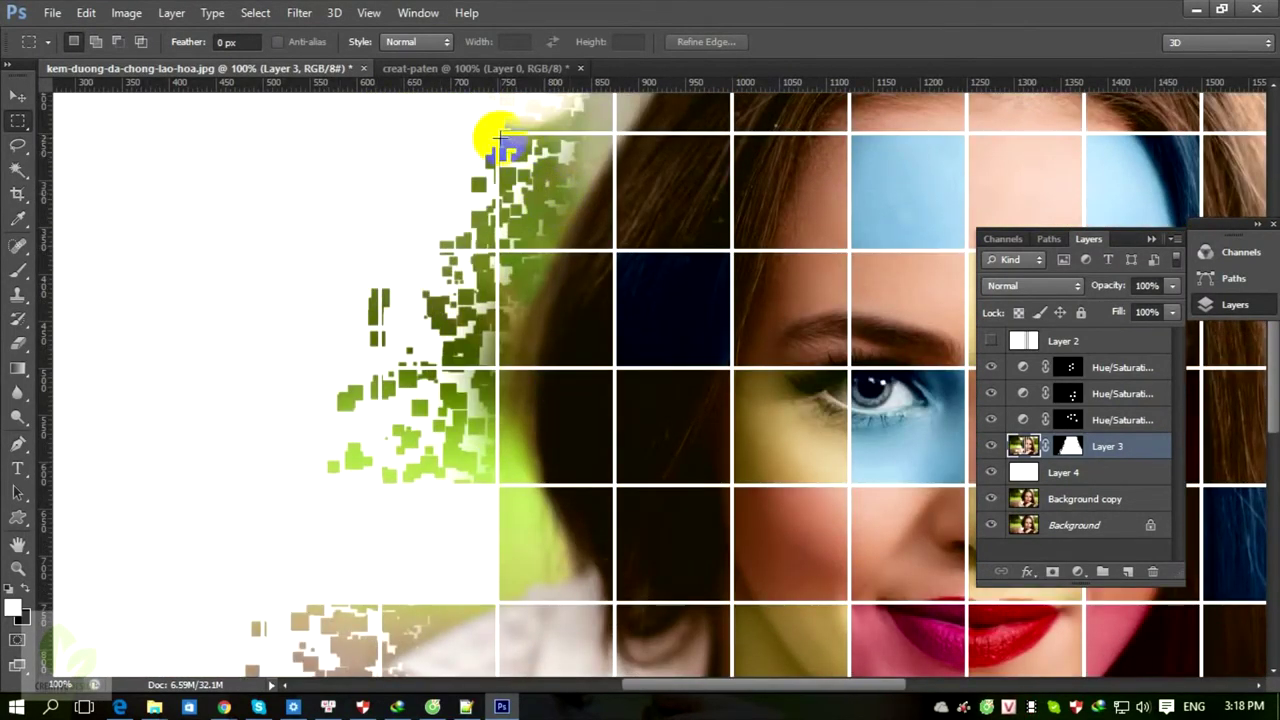
drag(498, 130, 614, 248)
key(Delete)
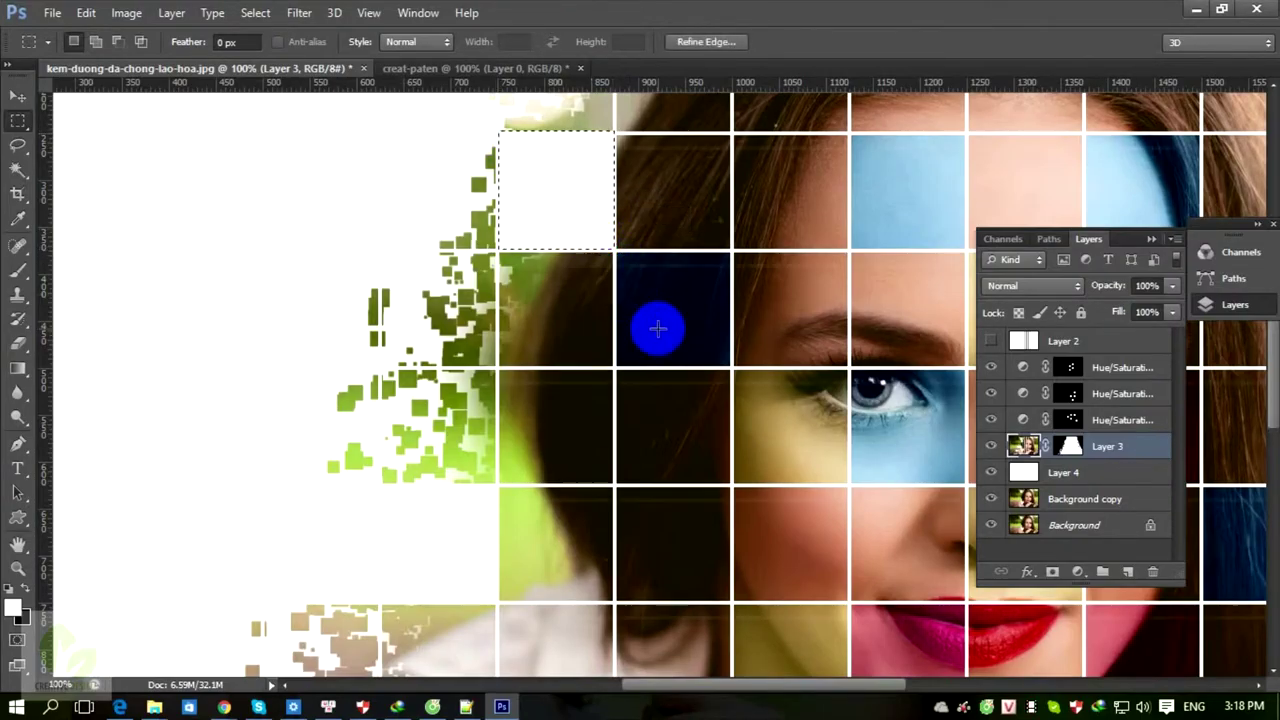
Delete the top-edge green scatter area and the top-edge cell over the hair to white.
scroll(643, 329, up, 10)
drag(434, 200, 731, 322)
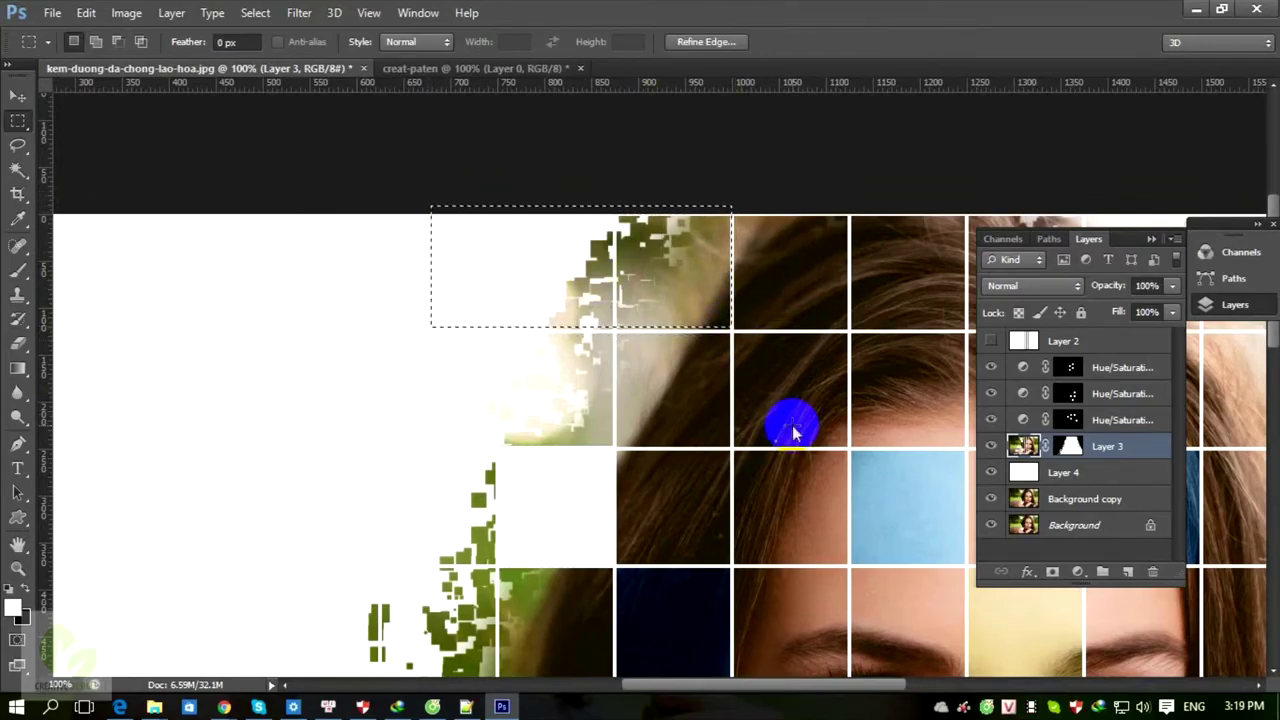
key(Delete)
scroll(800, 410, up, 1)
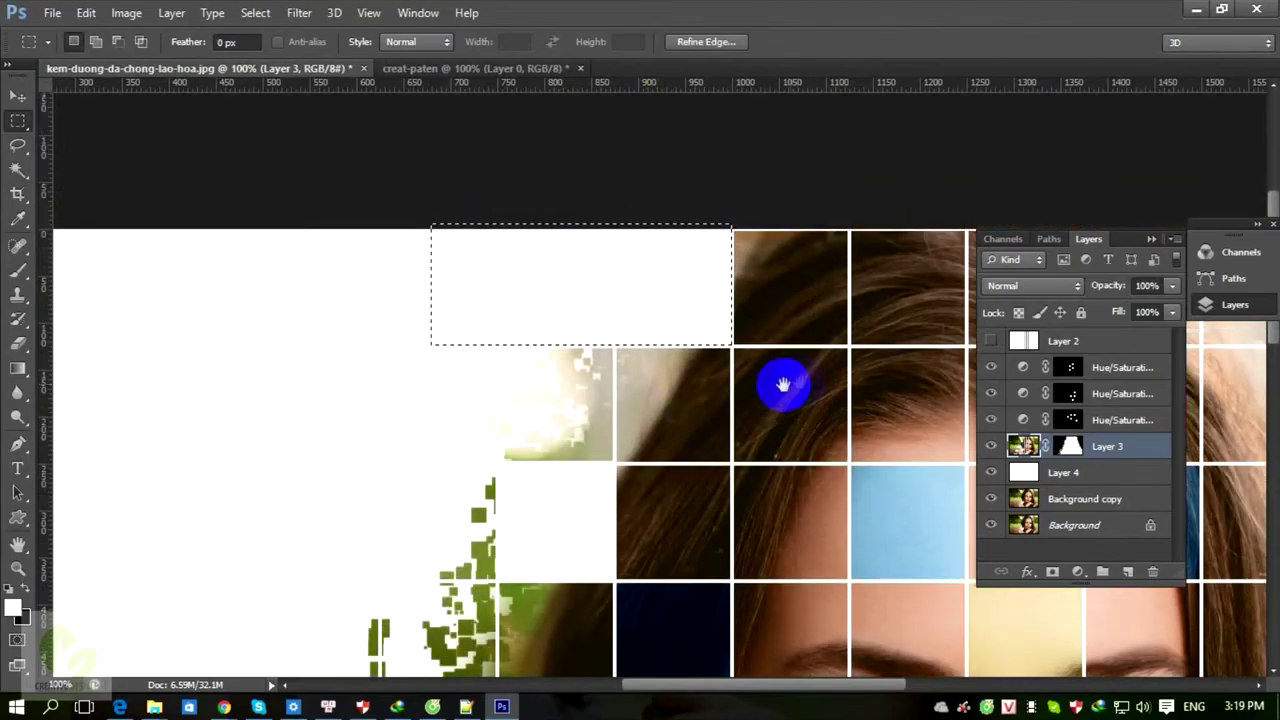
drag(783, 384, 486, 343)
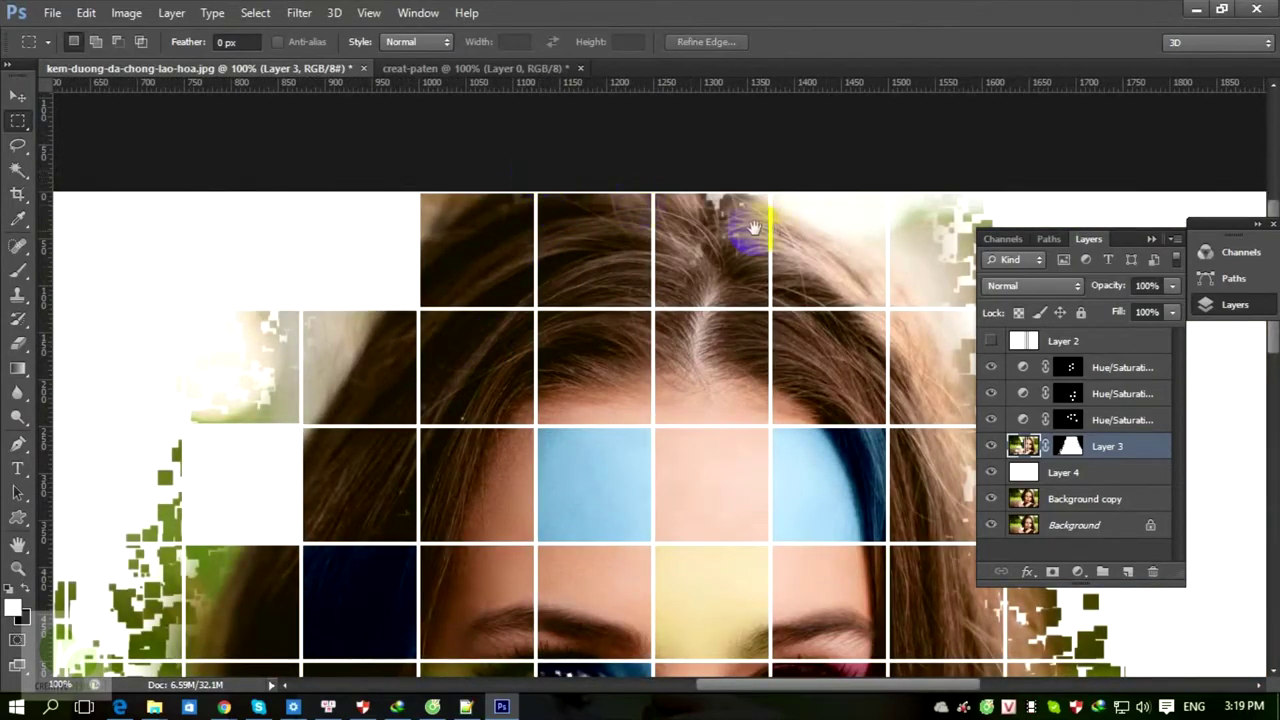
drag(754, 228, 536, 226)
drag(652, 166, 817, 299)
key(Delete)
key(ctrl+d)
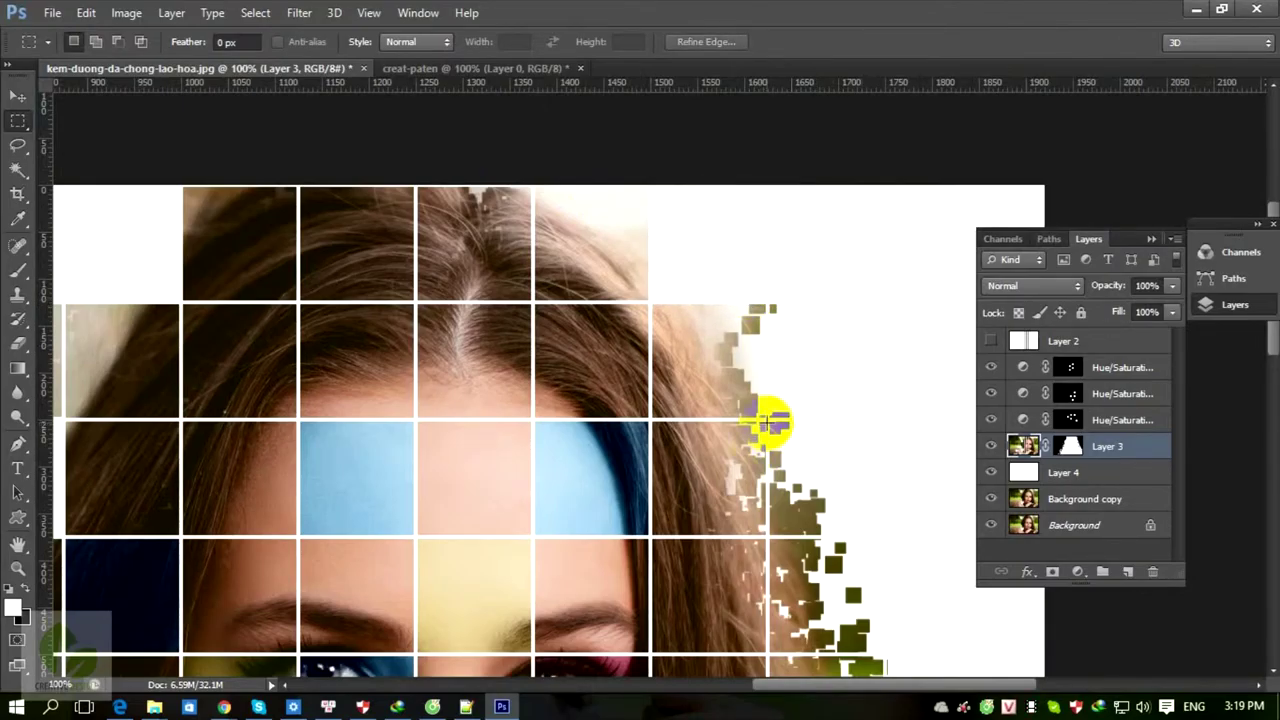
Delete another area and the scatter cell right of the hair to white.
drag(767, 418, 888, 536)
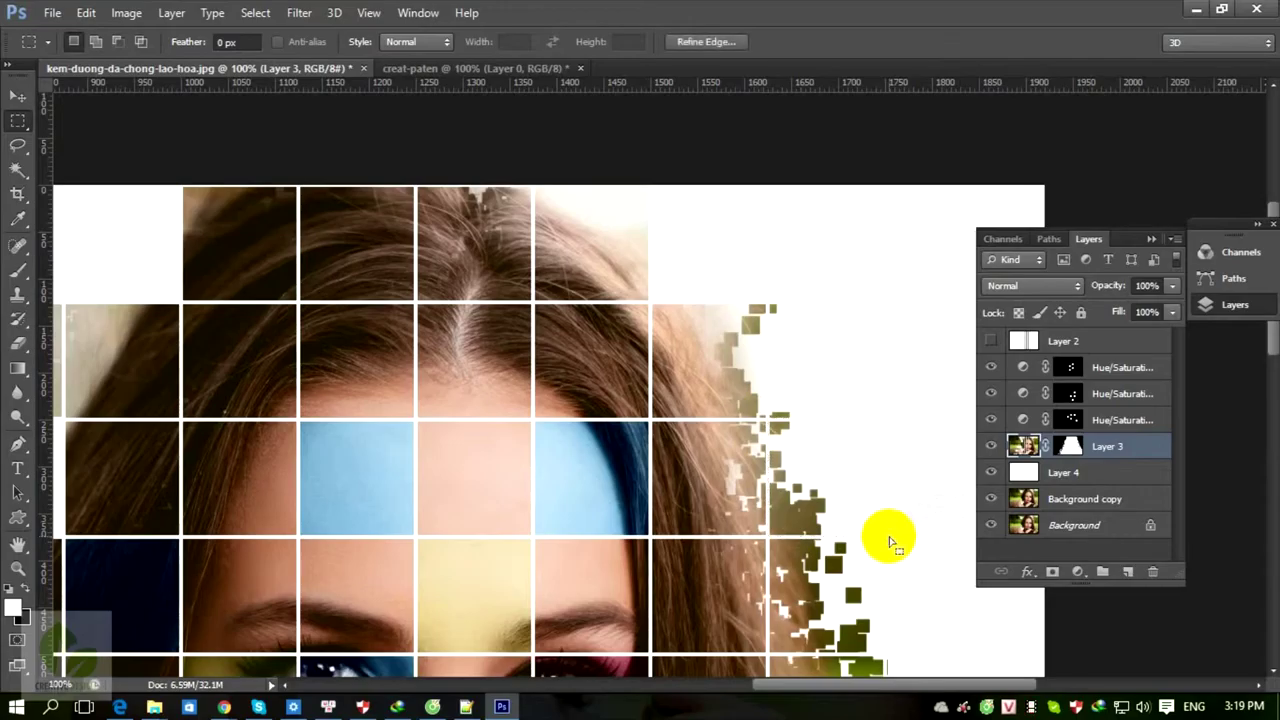
key(Delete)
scroll(632, 418, down, 2)
scroll(632, 418, down, 5)
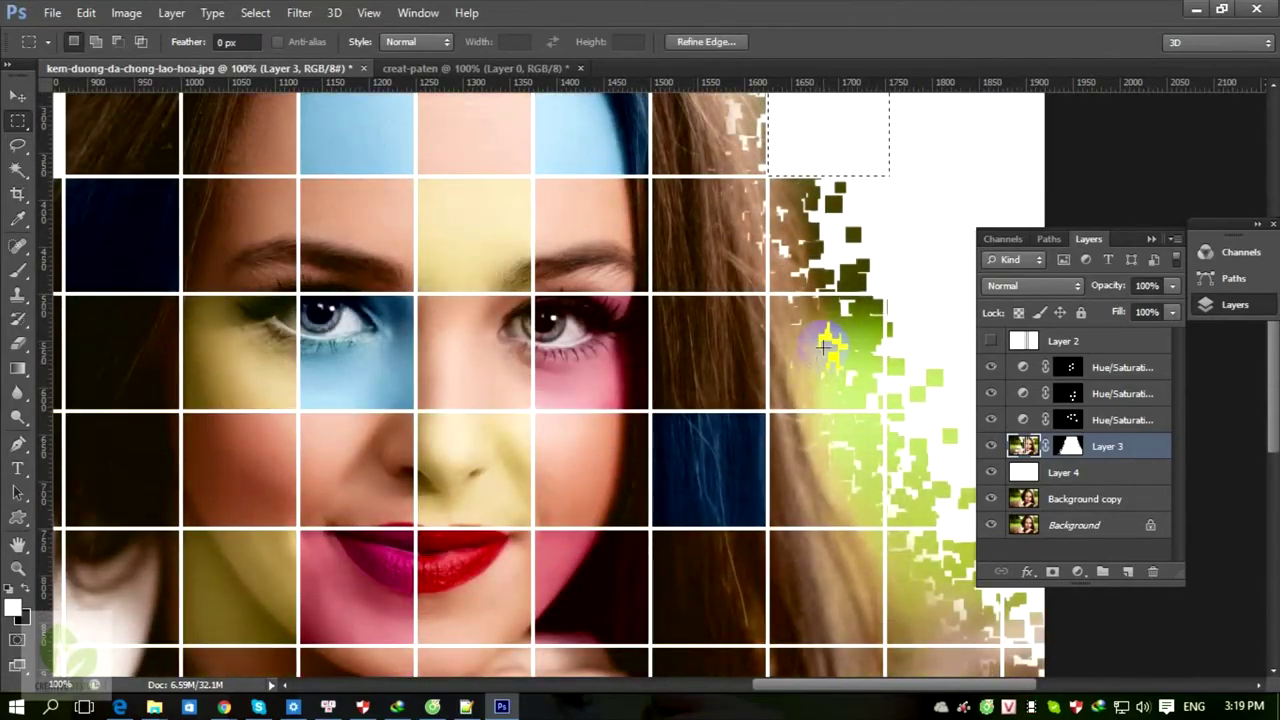
drag(884, 298, 970, 410)
key(Delete)
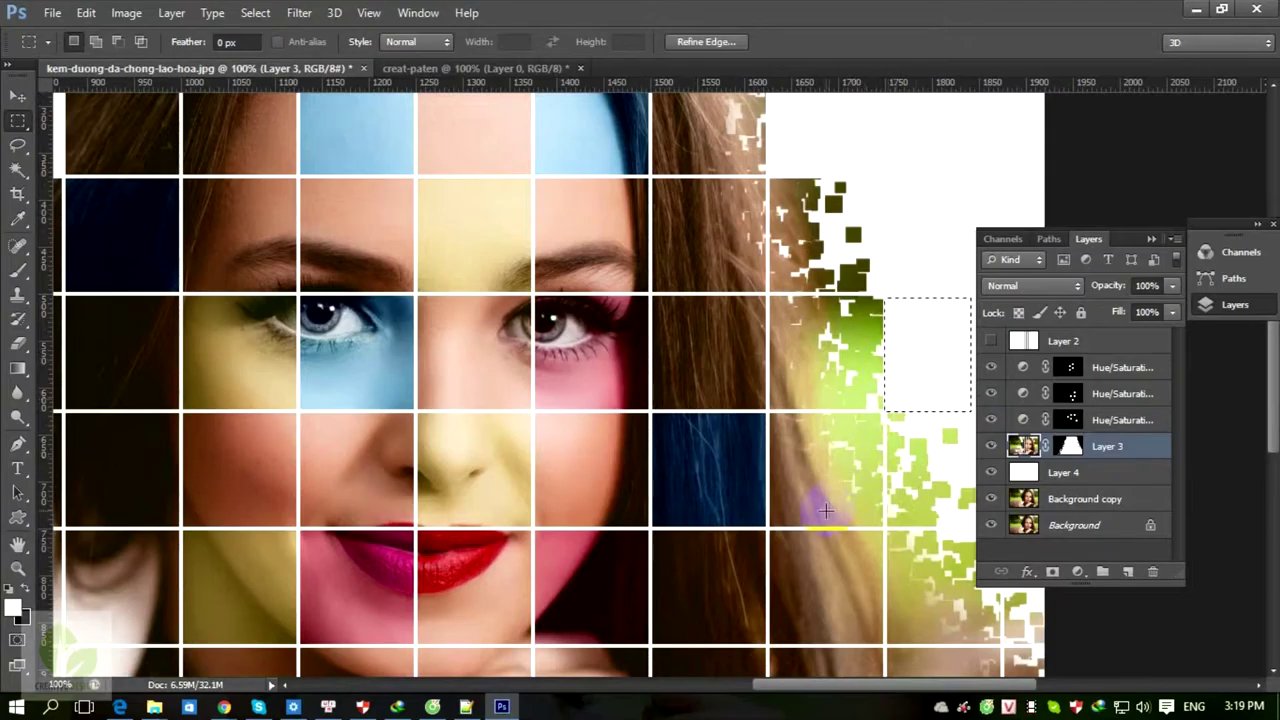
Delete the right-edge grid cell beside the hair to white.
scroll(798, 462, down, 1)
drag(768, 468, 1100, 596)
drag(1124, 590, 1126, 586)
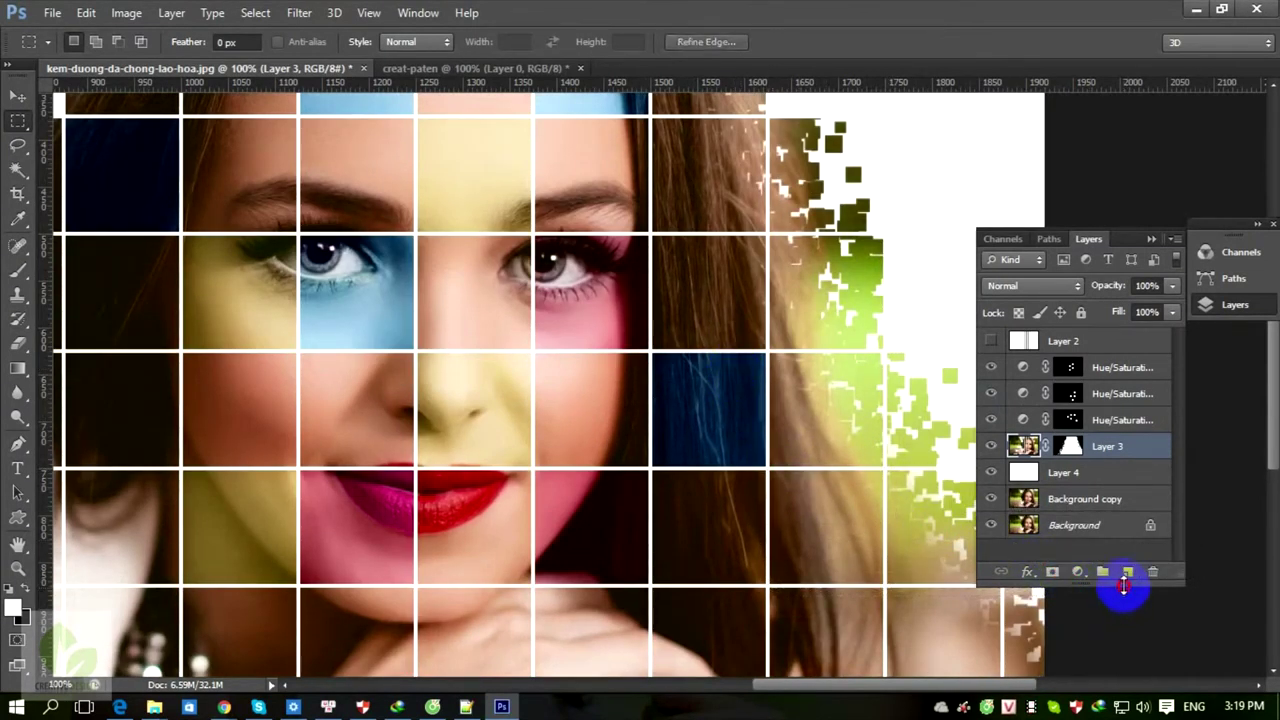
click(766, 470)
drag(766, 470, 1112, 586)
key(Delete)
Delete the right-edge cell beside the hand and the bottom-row cell below the hair.
scroll(745, 452, down, 5)
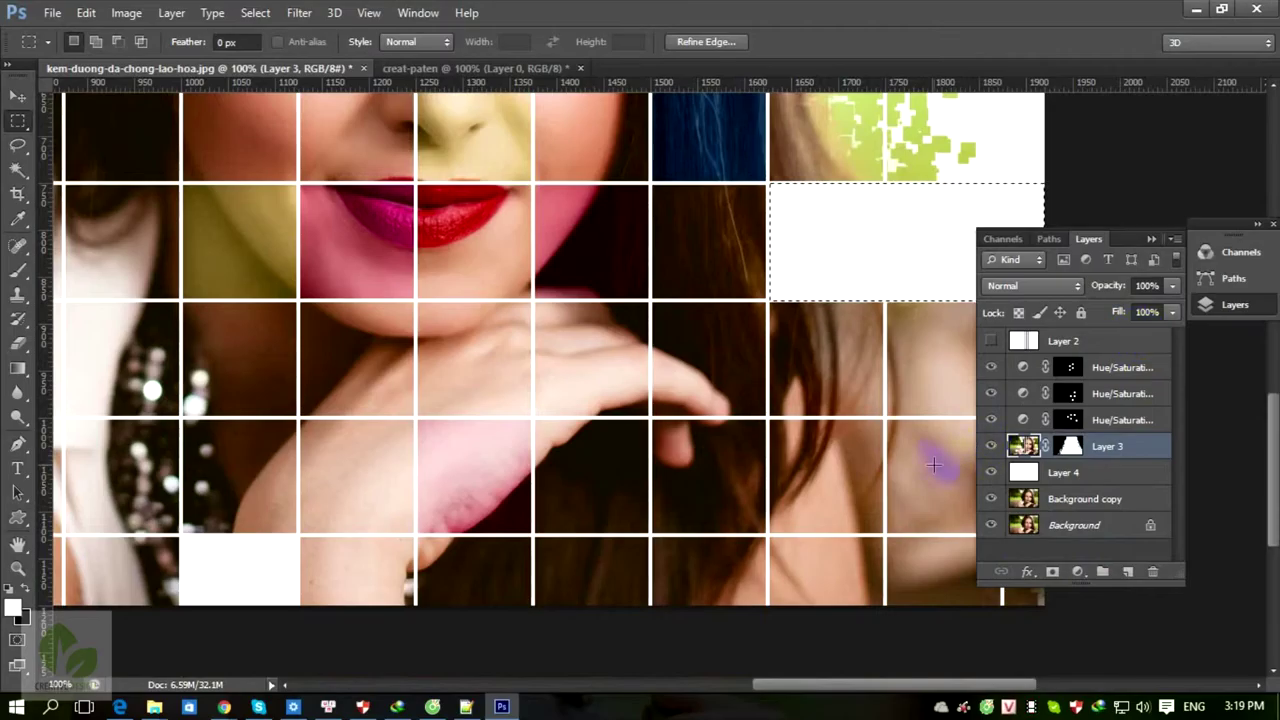
drag(887, 421, 1157, 526)
key(Delete)
click(650, 535)
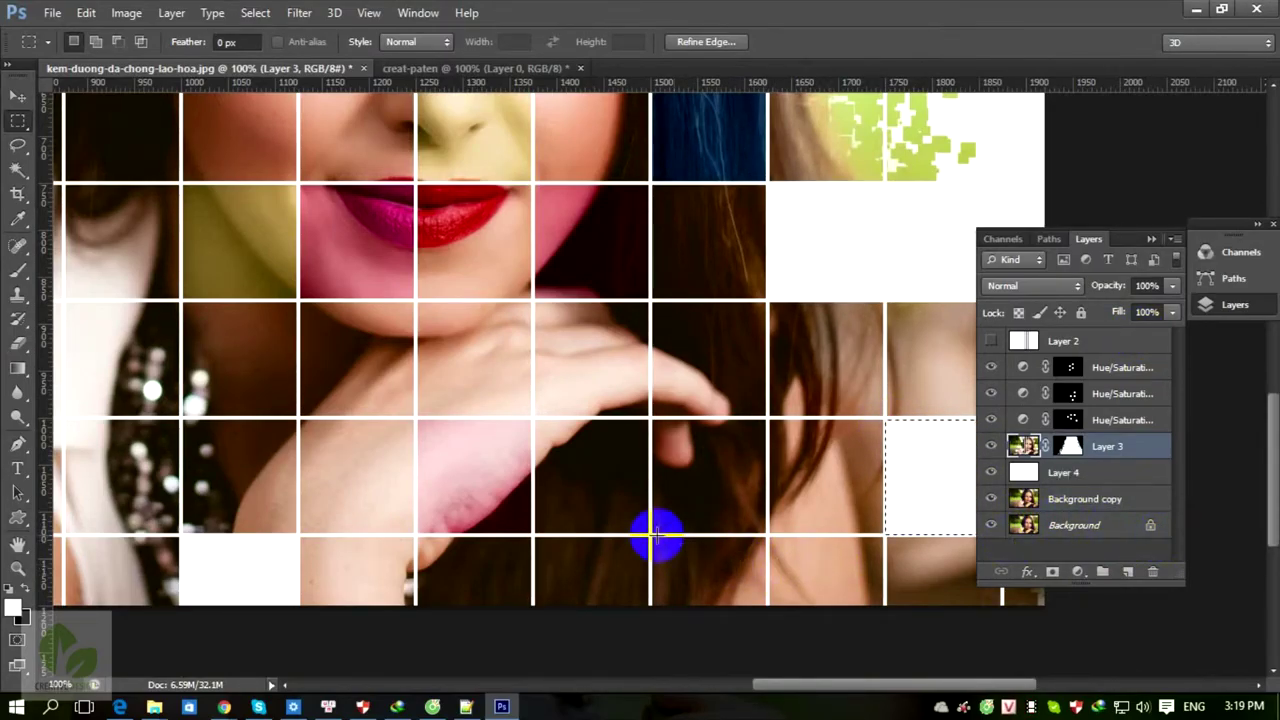
drag(650, 535, 768, 628)
key(Delete)
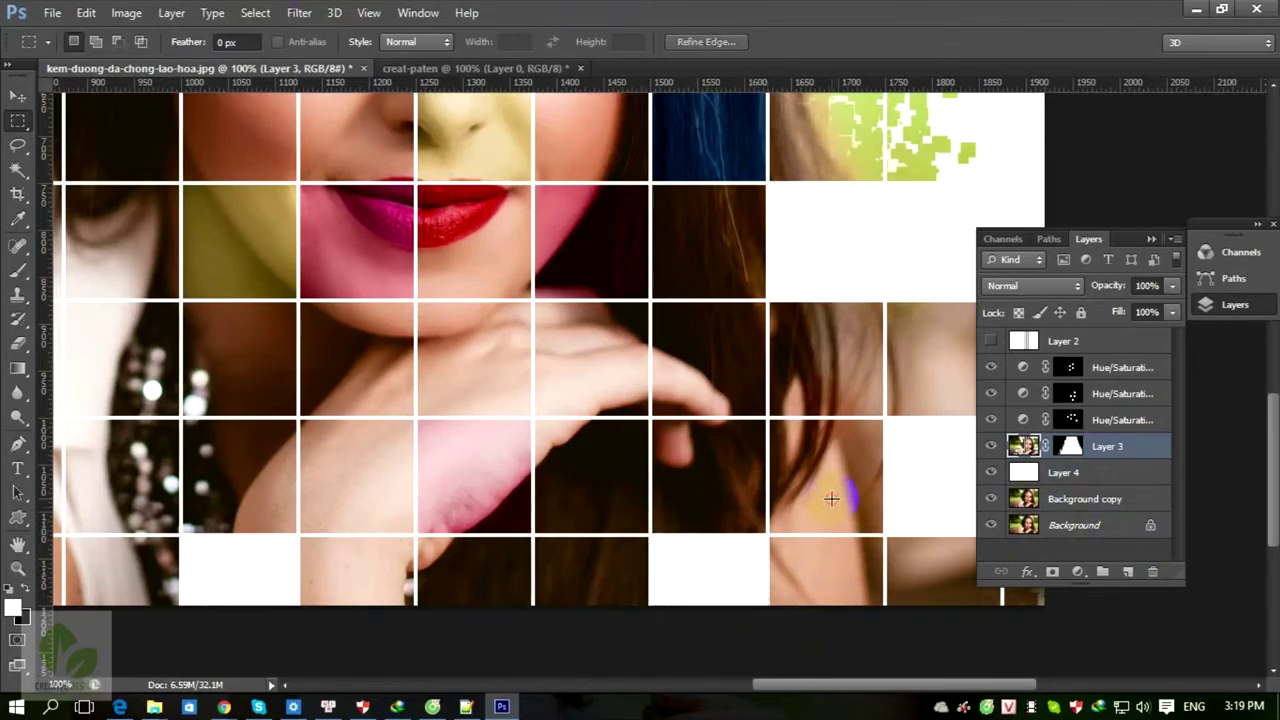
scroll(831, 498, down, 3)
scroll(770, 214, up, 2)
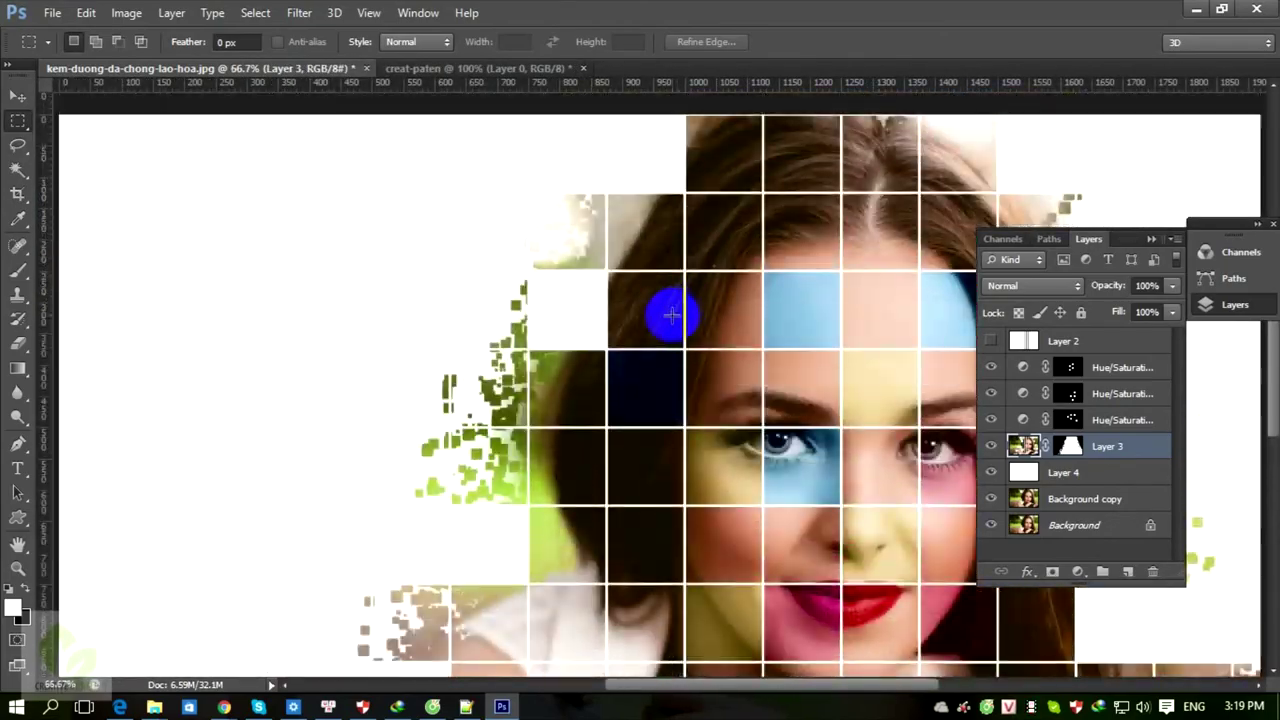
Add two cells near the top and another grid cell to the marquee selection.
scroll(700, 250, up, 2)
drag(654, 191, 766, 250)
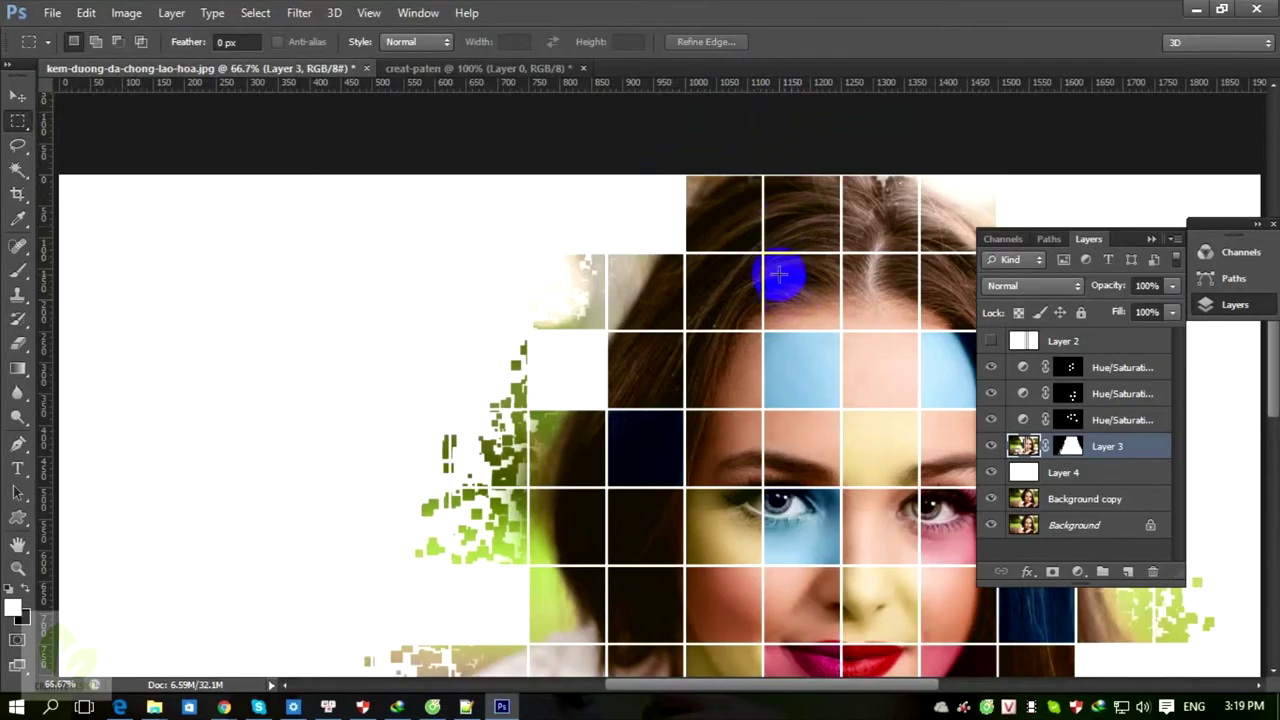
scroll(790, 260, down, 1)
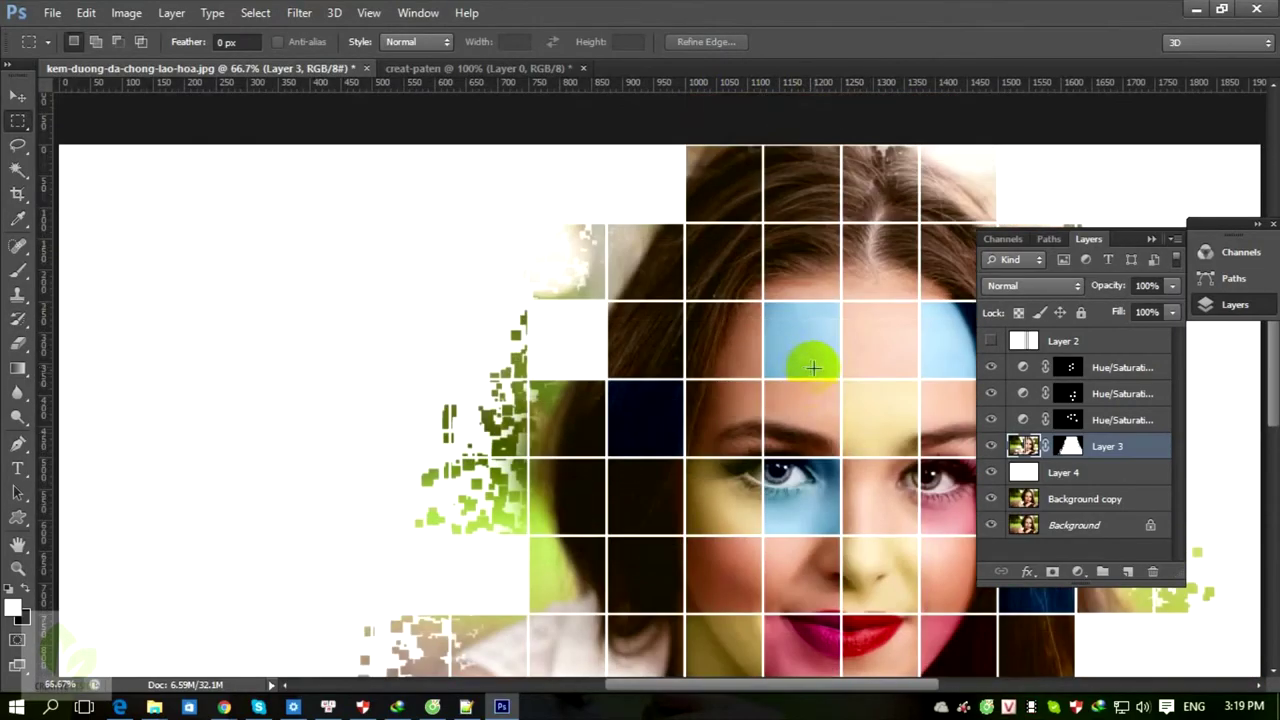
drag(774, 163, 840, 222)
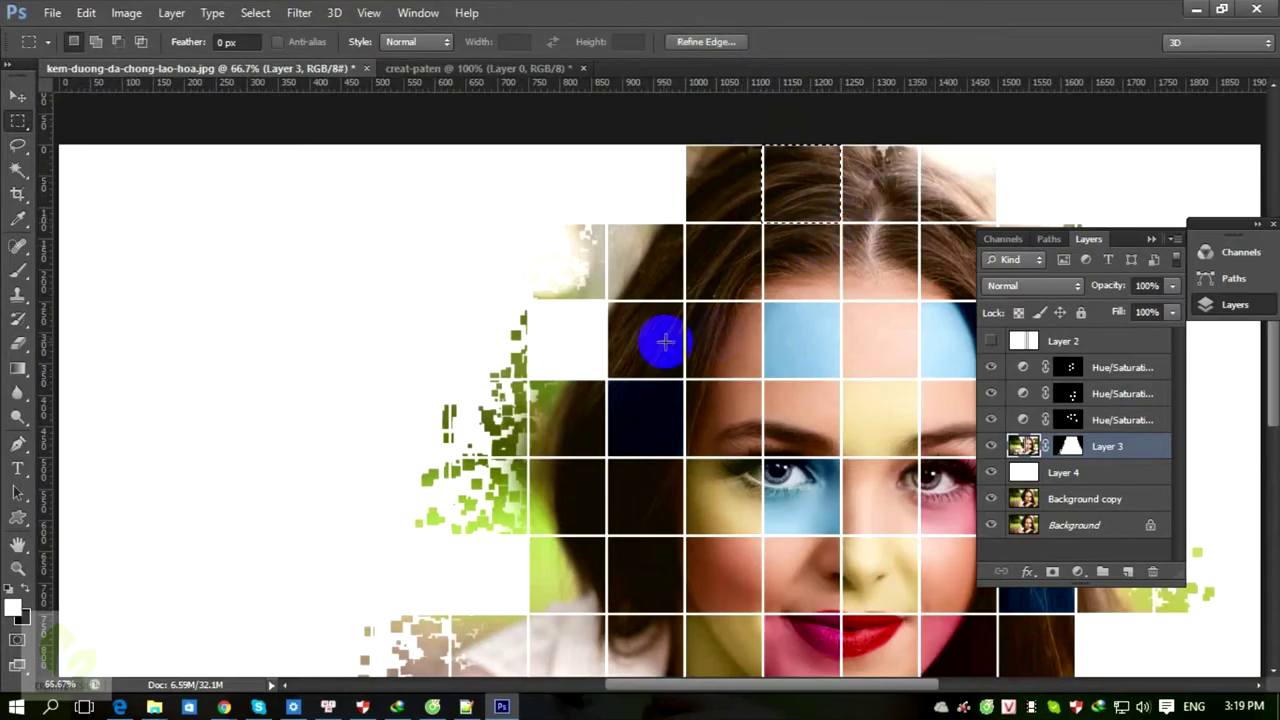
click(608, 305)
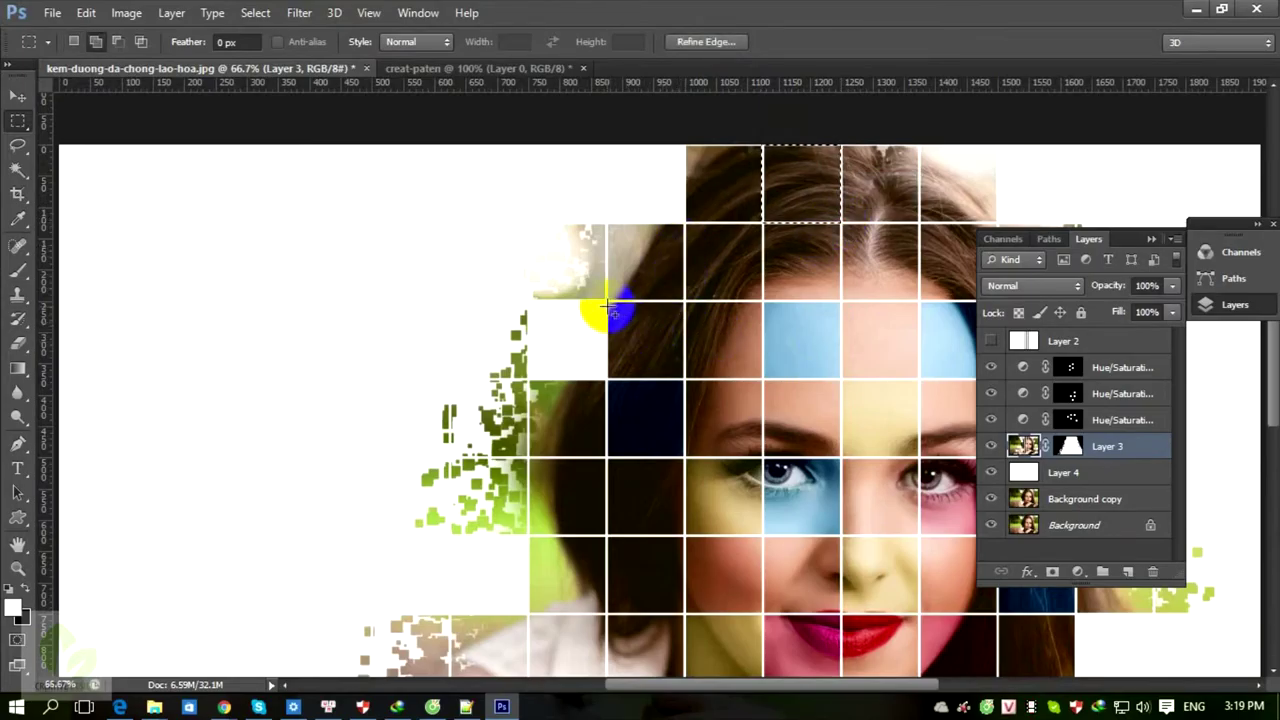
drag(607, 302, 684, 378)
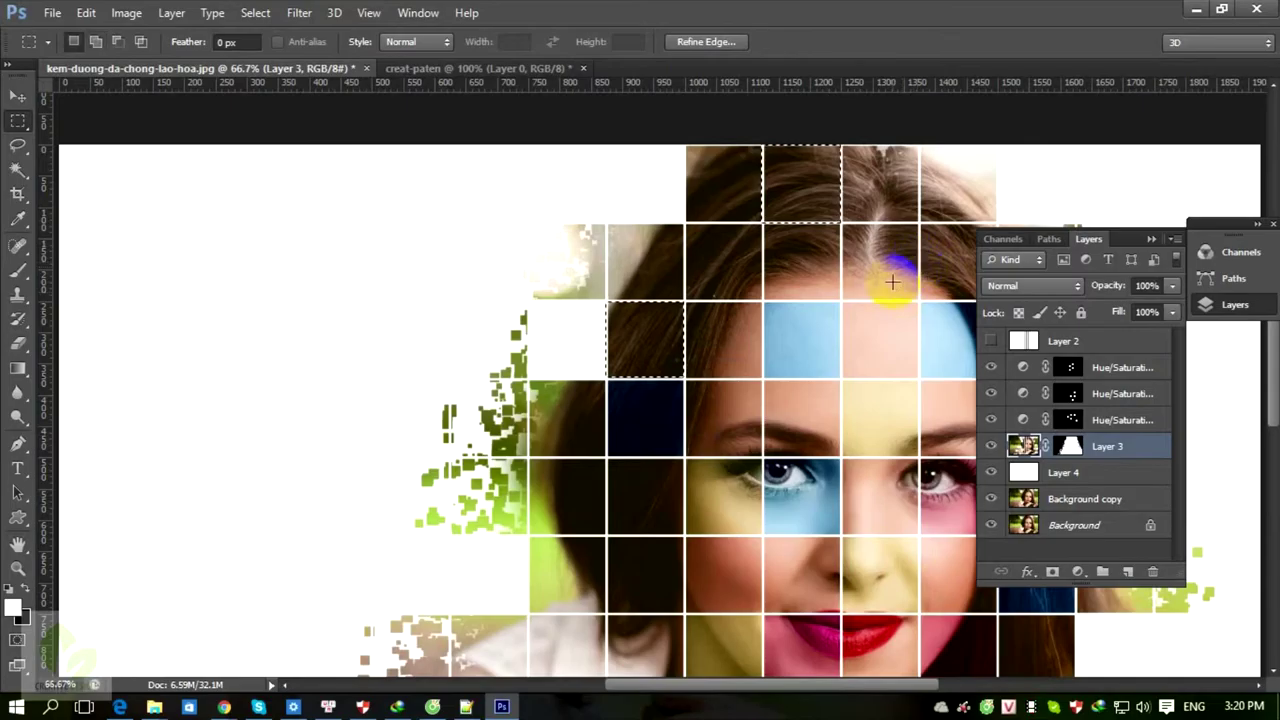
Add a top hair cell, a green cell beside the hair, a collar cell and a bottom cell.
drag(918, 222, 997, 302)
scroll(843, 343, down, 5)
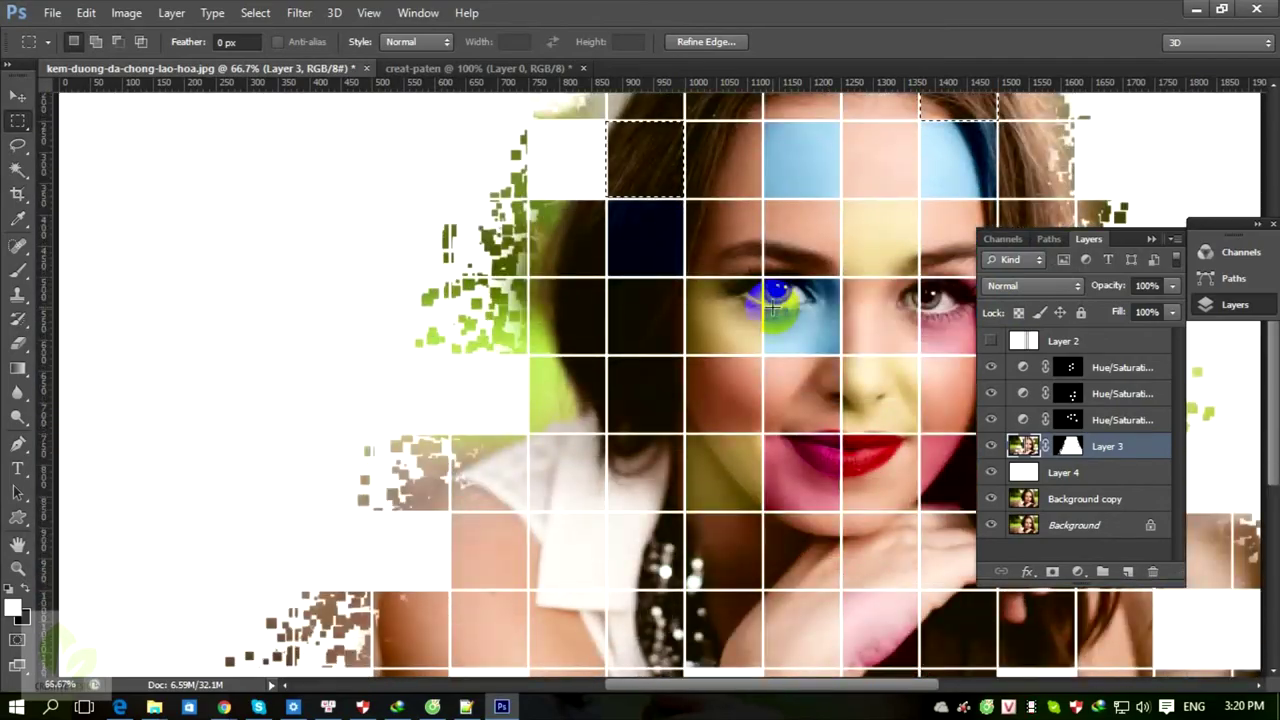
mouse_move(606, 356)
mouse_down()
mouse_move(606, 297)
mouse_move(557, 266)
mouse_move(529, 279)
mouse_move(604, 354)
mouse_up()
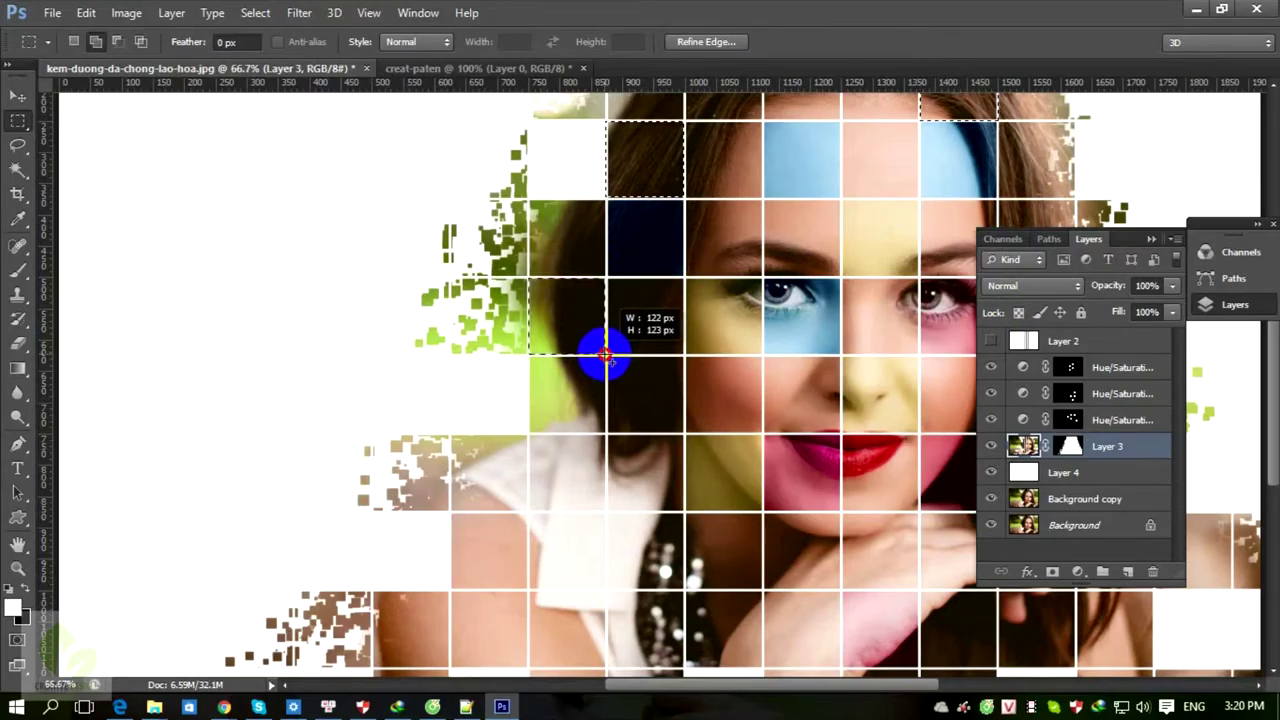
drag(604, 354, 604, 354)
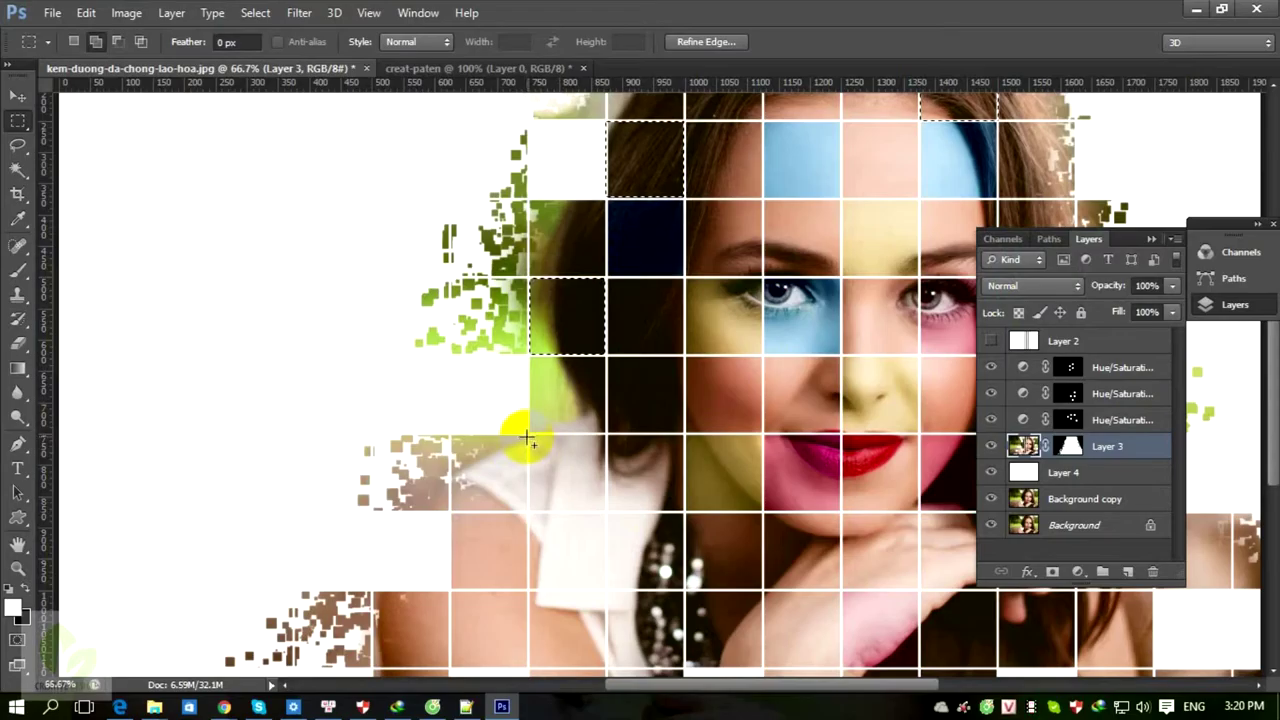
drag(533, 437, 604, 509)
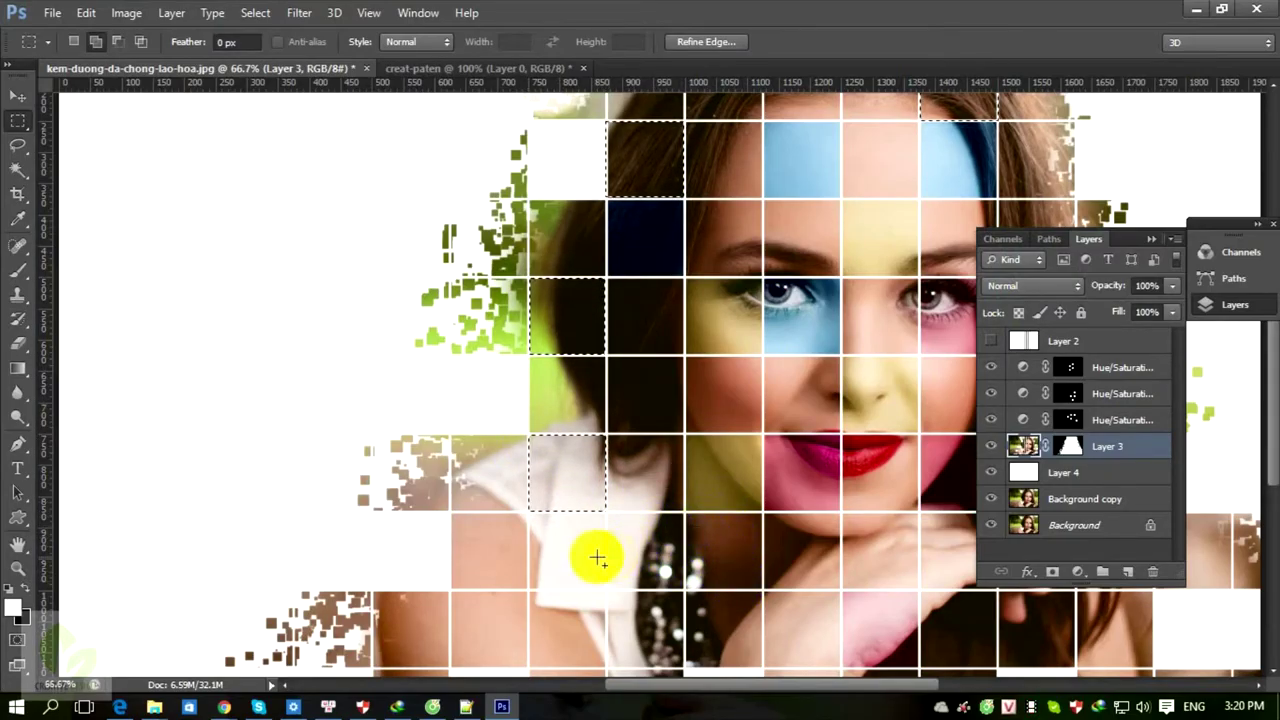
drag(606, 590, 684, 668)
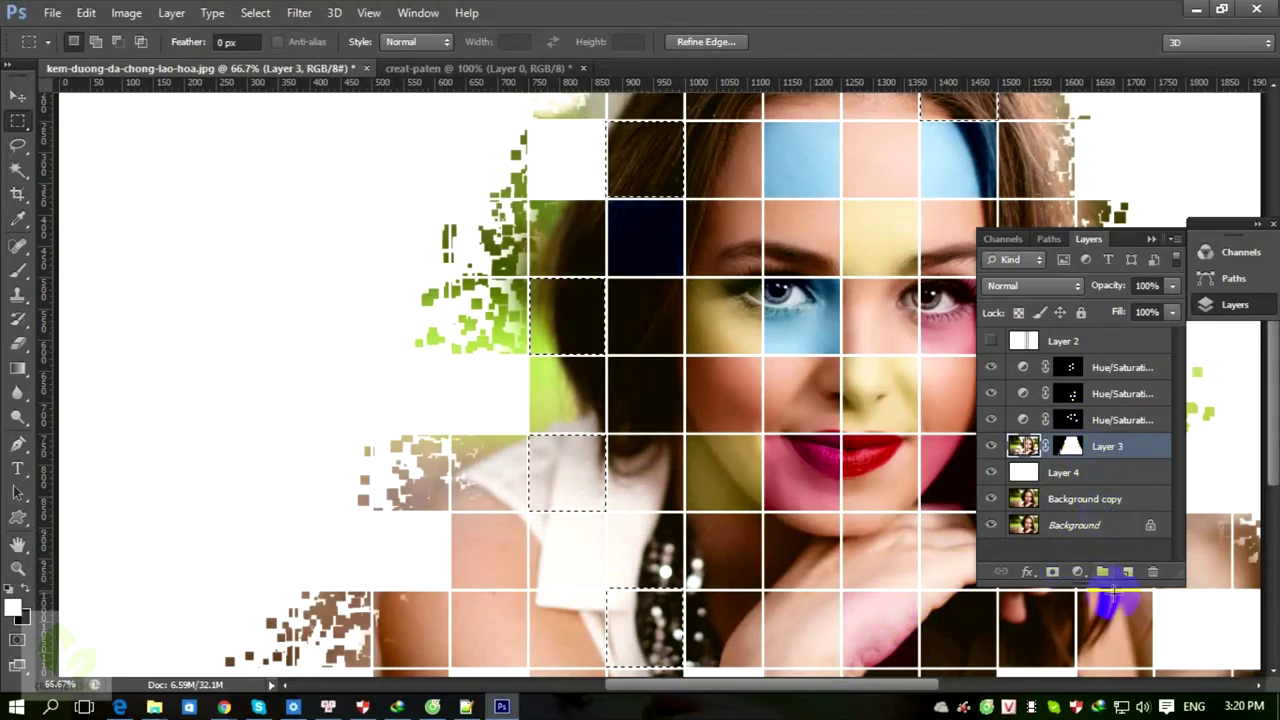
click(1089, 572)
Add a Hue/Saturation adjustment to the selected cells with hue -180, tinting them blue.
click(1121, 338)
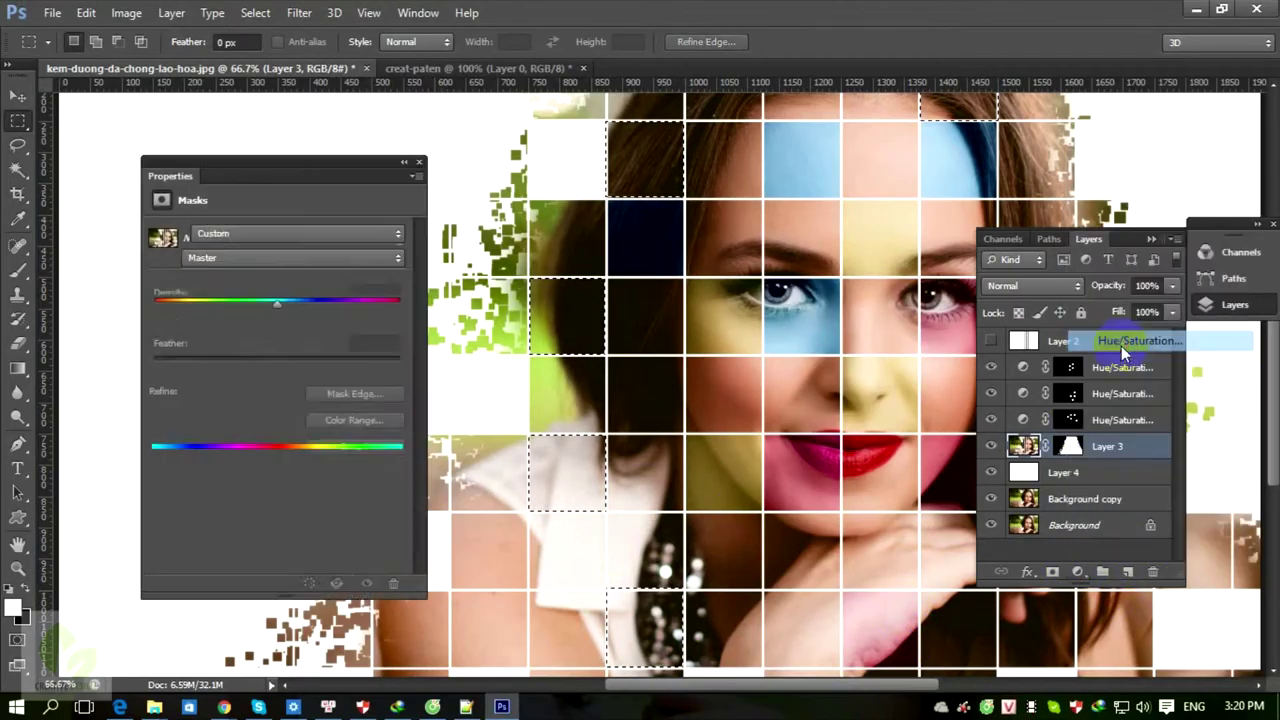
drag(280, 302, 358, 320)
click(362, 322)
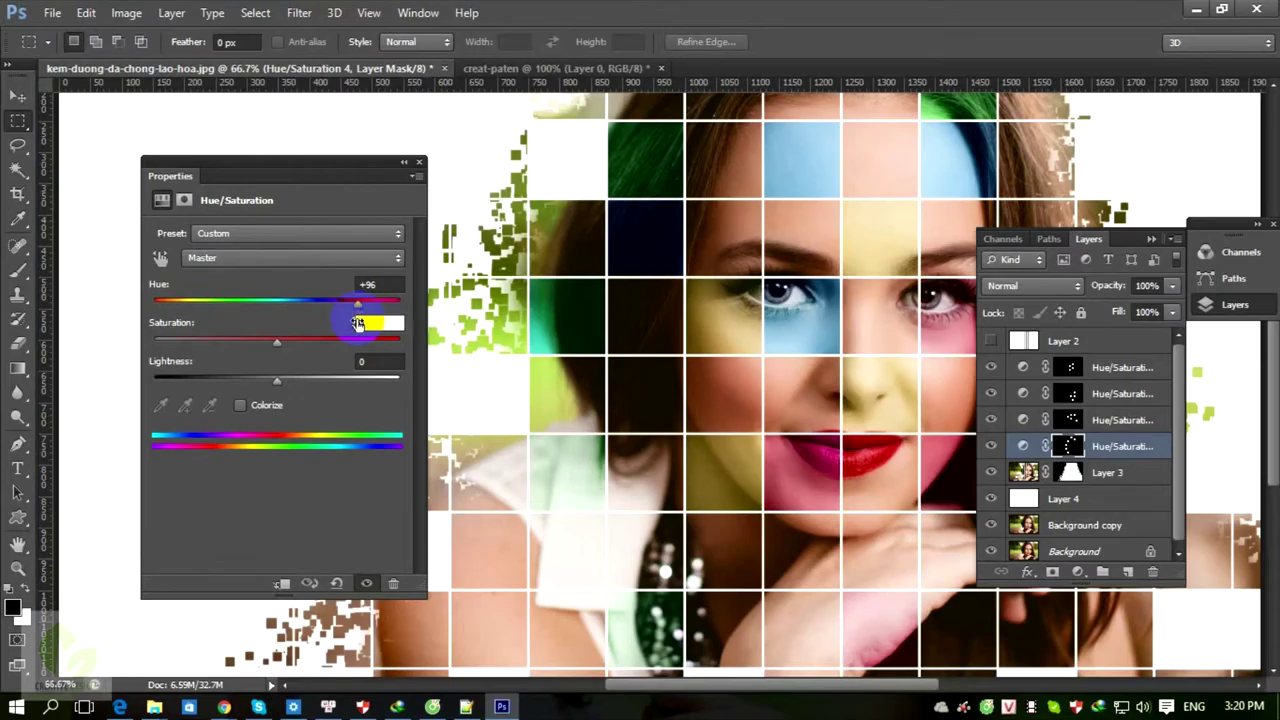
key(ctrl+minus)
drag(363, 318, 148, 316)
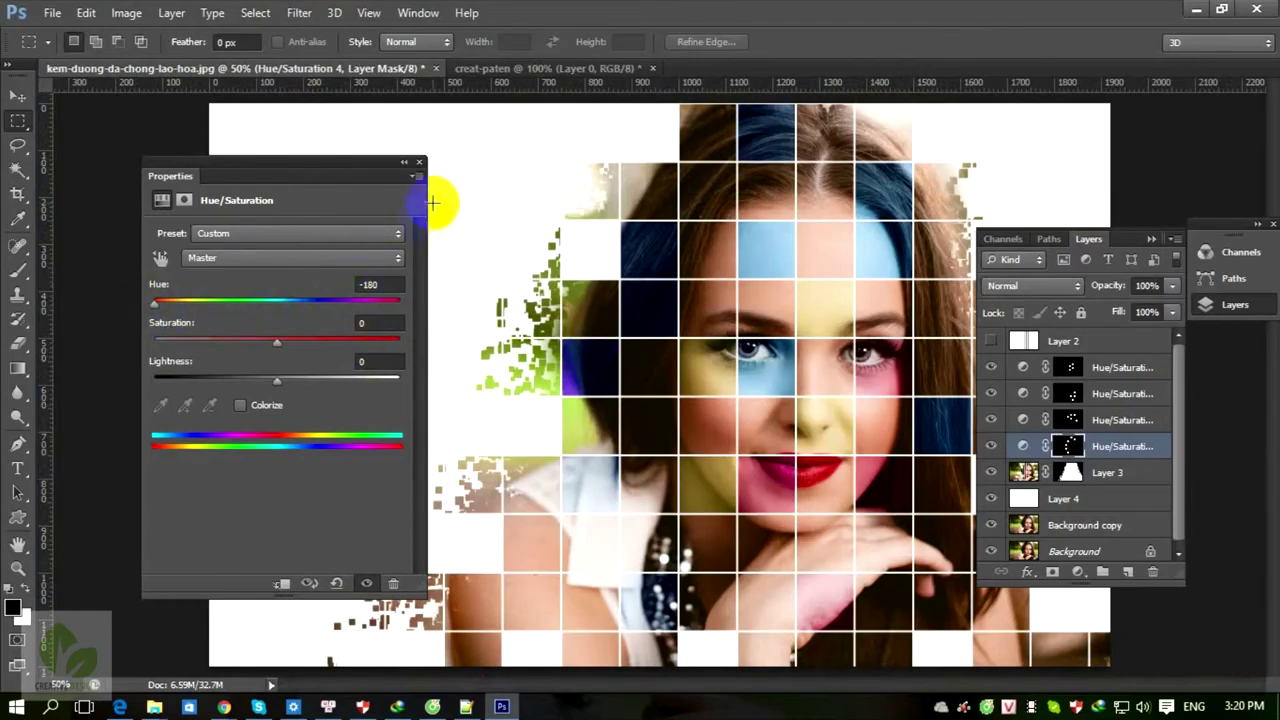
click(419, 164)
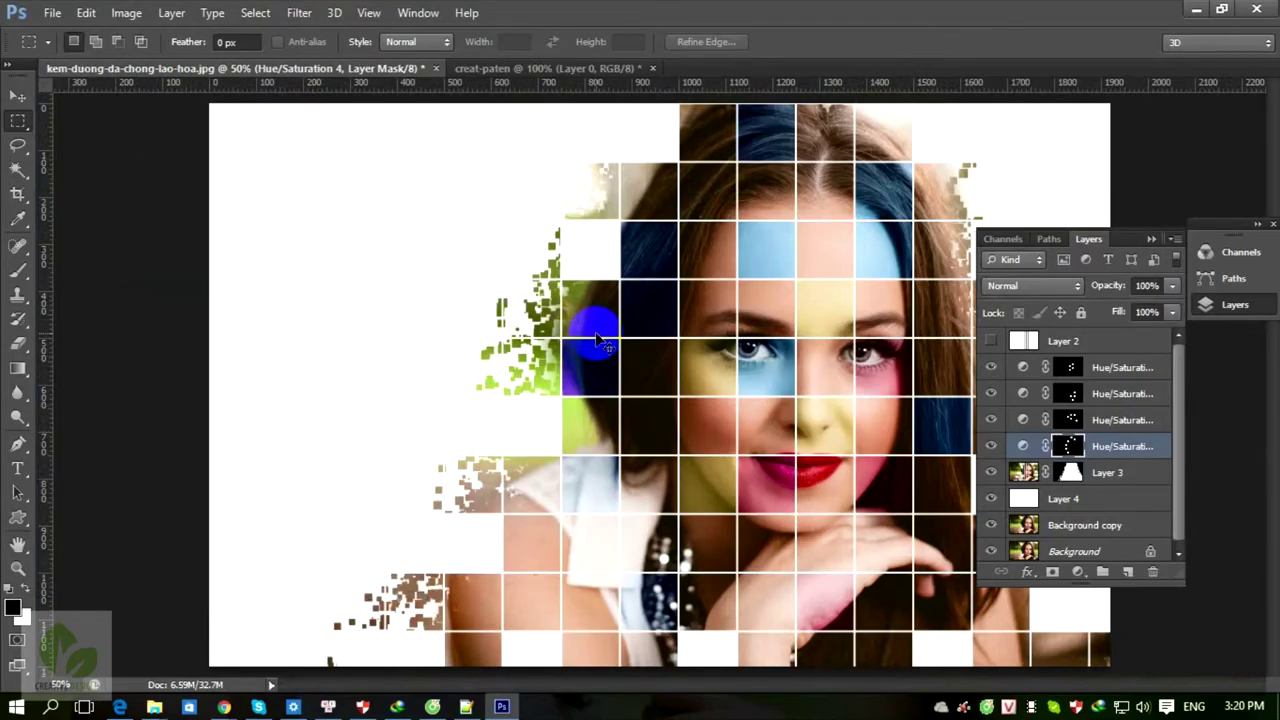
key(ctrl+minus)
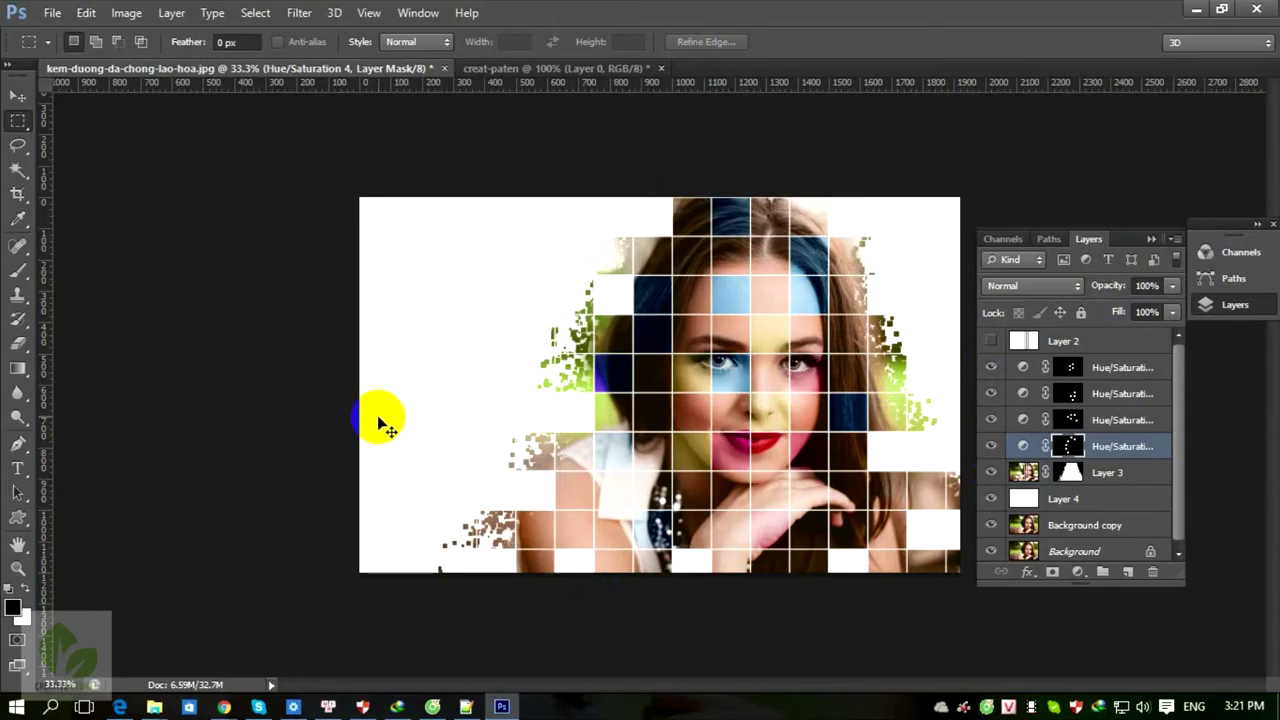
Start Save As and navigate to the D:\video-khanhnv\24112015 folder.
click(49, 13)
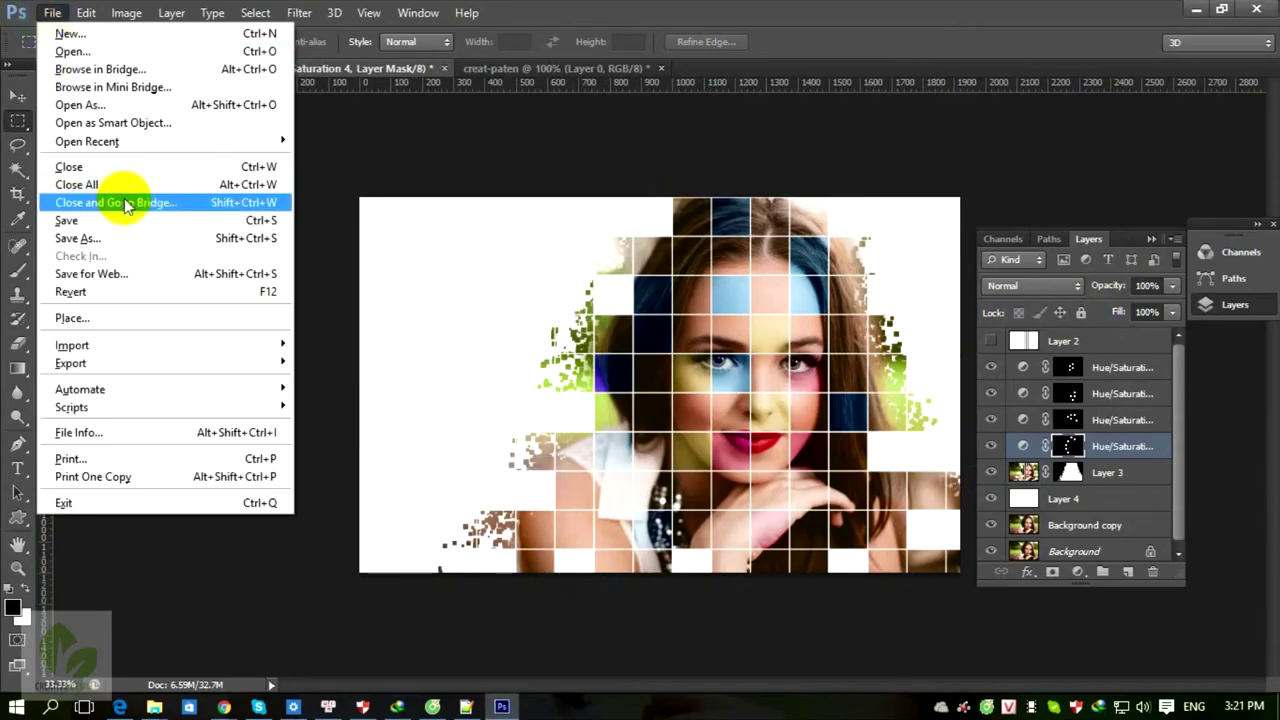
click(97, 241)
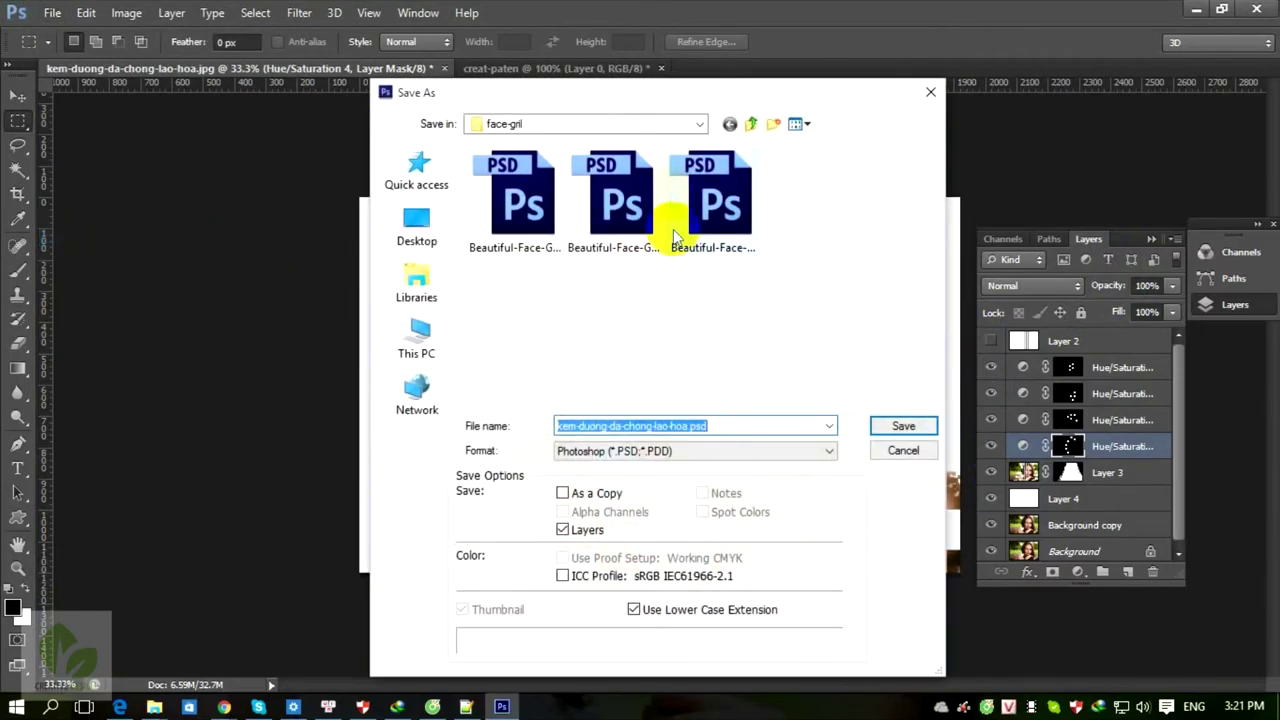
click(416, 330)
double_click(749, 346)
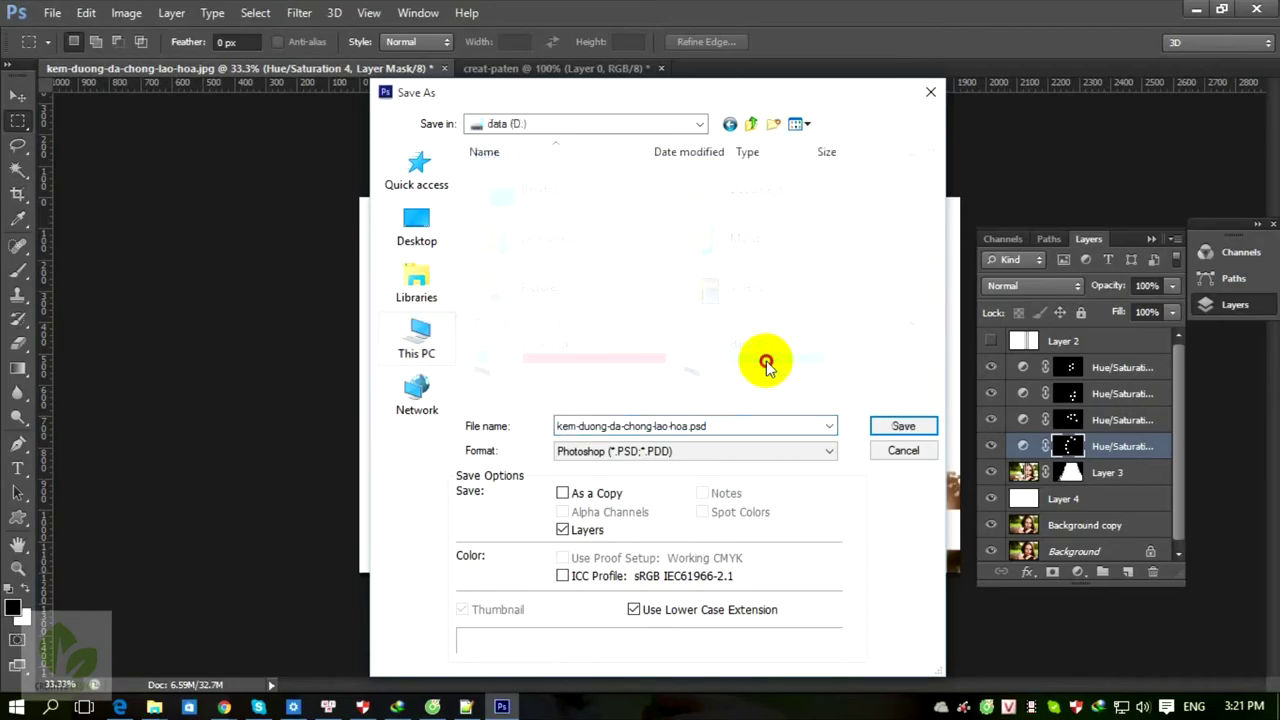
scroll(580, 290, down, 5)
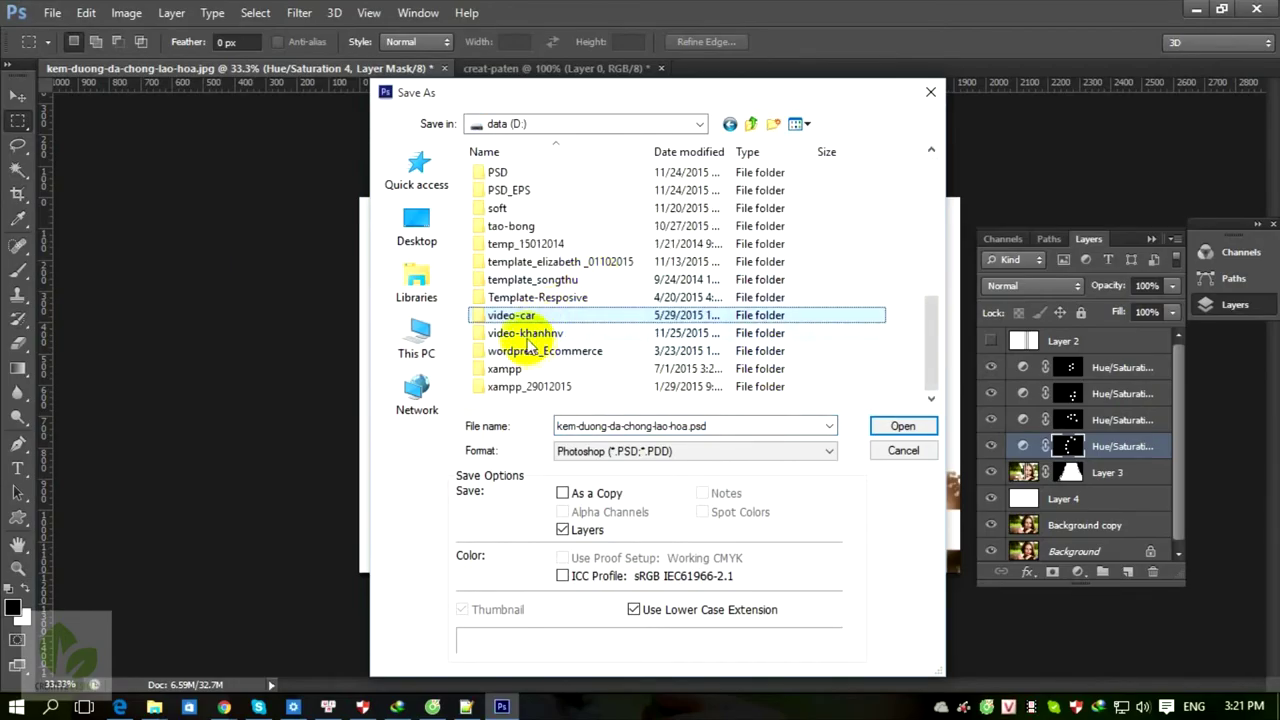
double_click(535, 338)
click(826, 336)
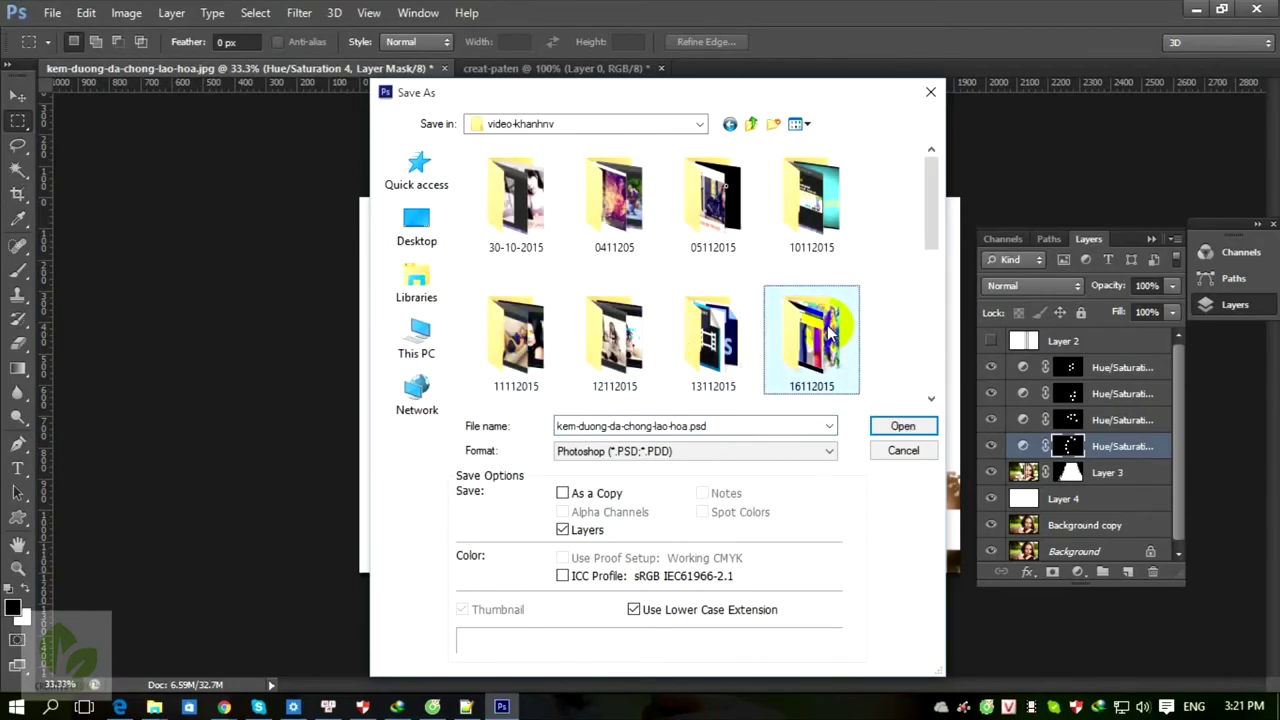
scroll(826, 336, down, 2)
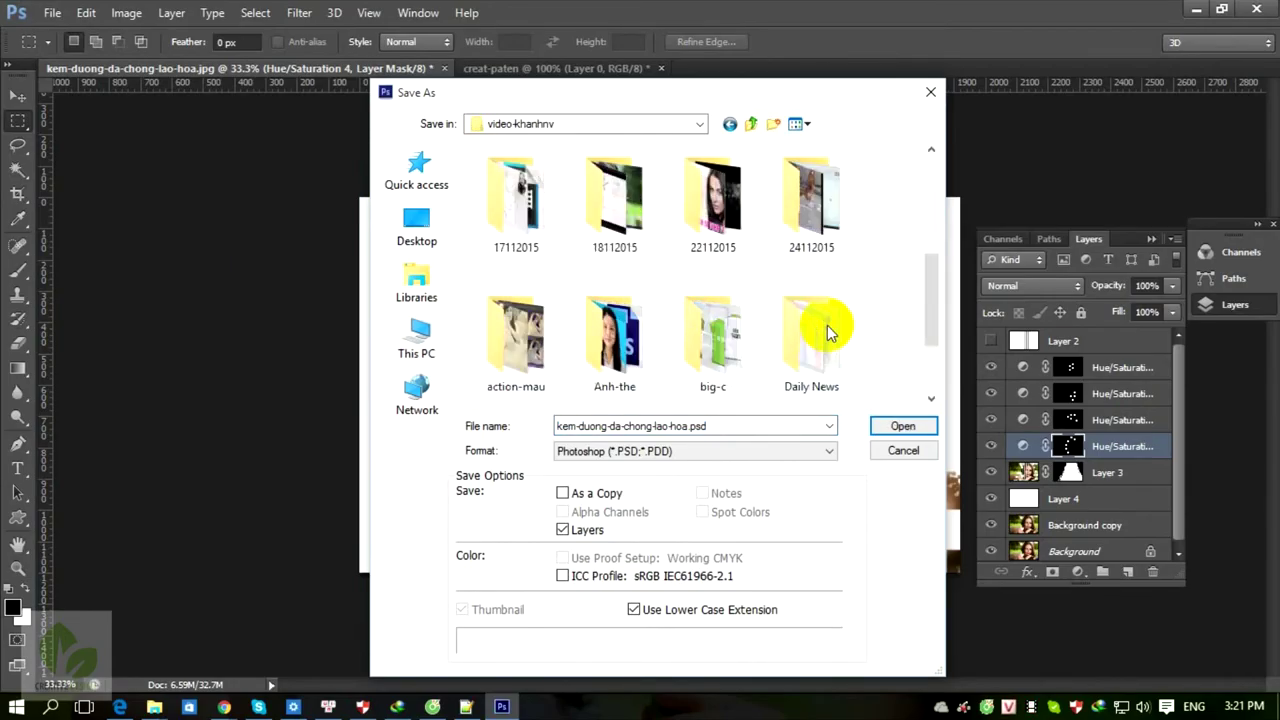
double_click(803, 246)
Save as kem-duong-da-chong-lao-hoa.psd, confirming the Maximize Compatibility options.
double_click(636, 428)
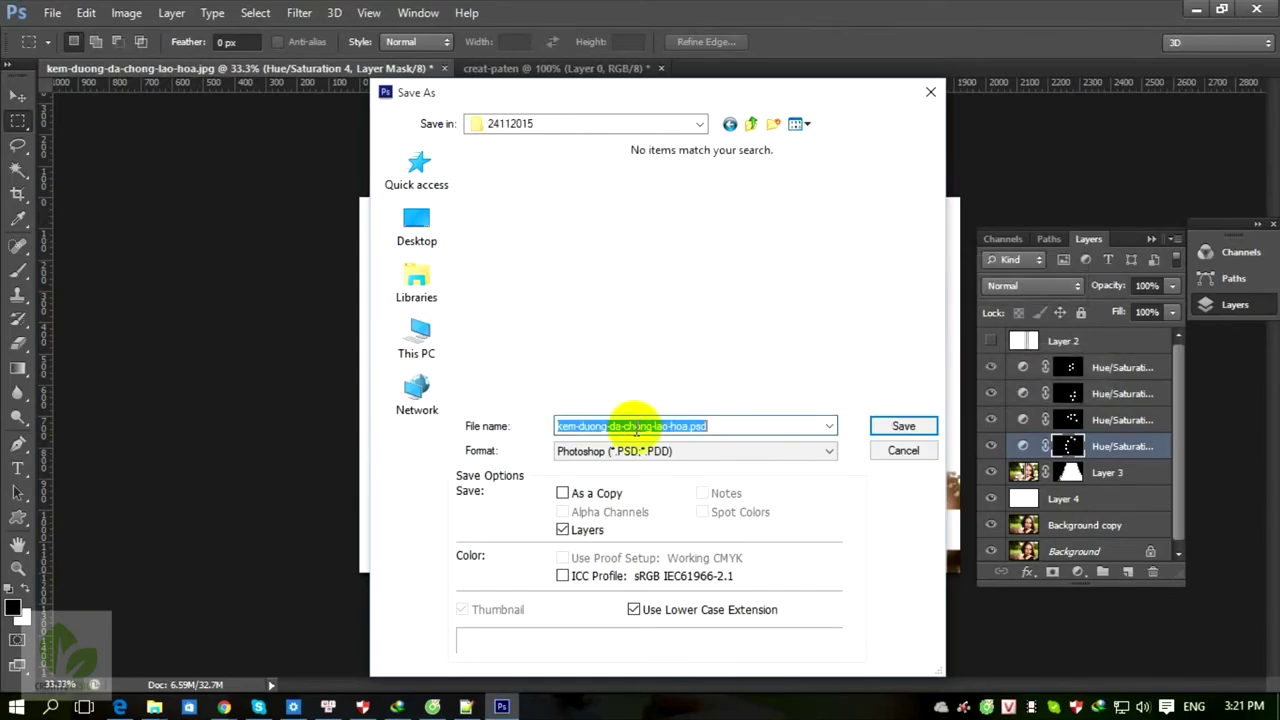
click(893, 426)
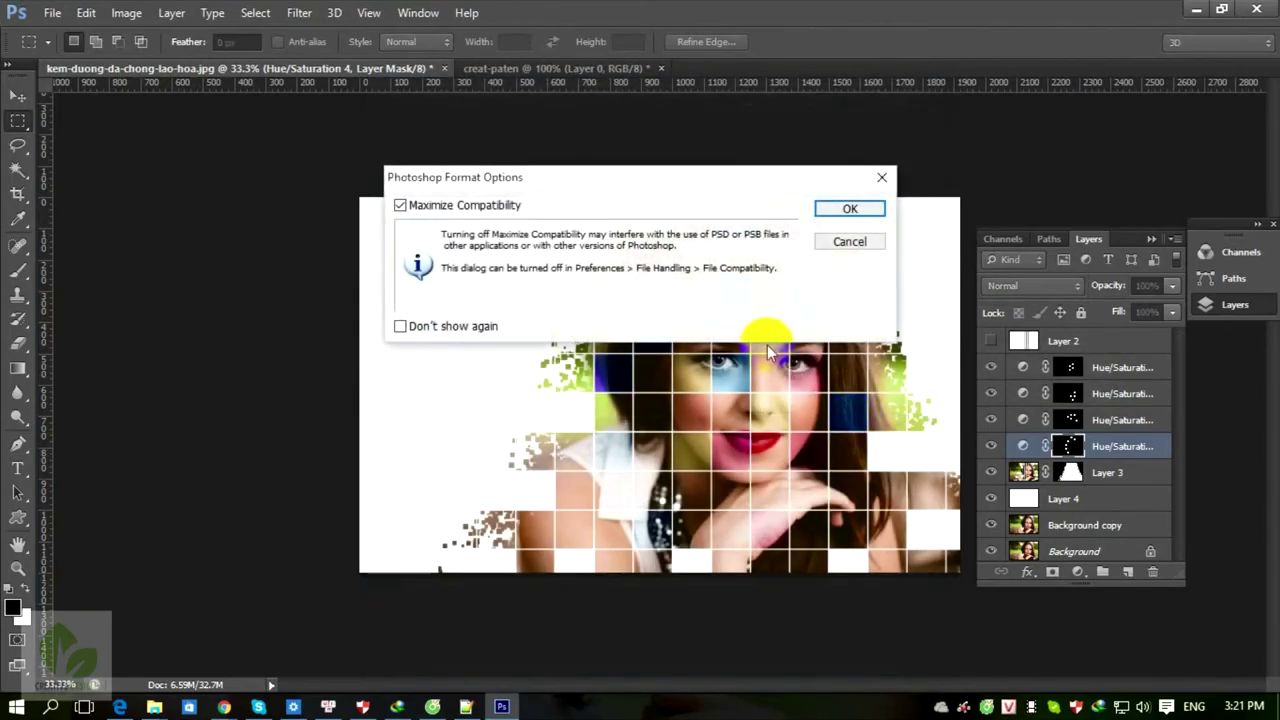
click(826, 217)
click(52, 12)
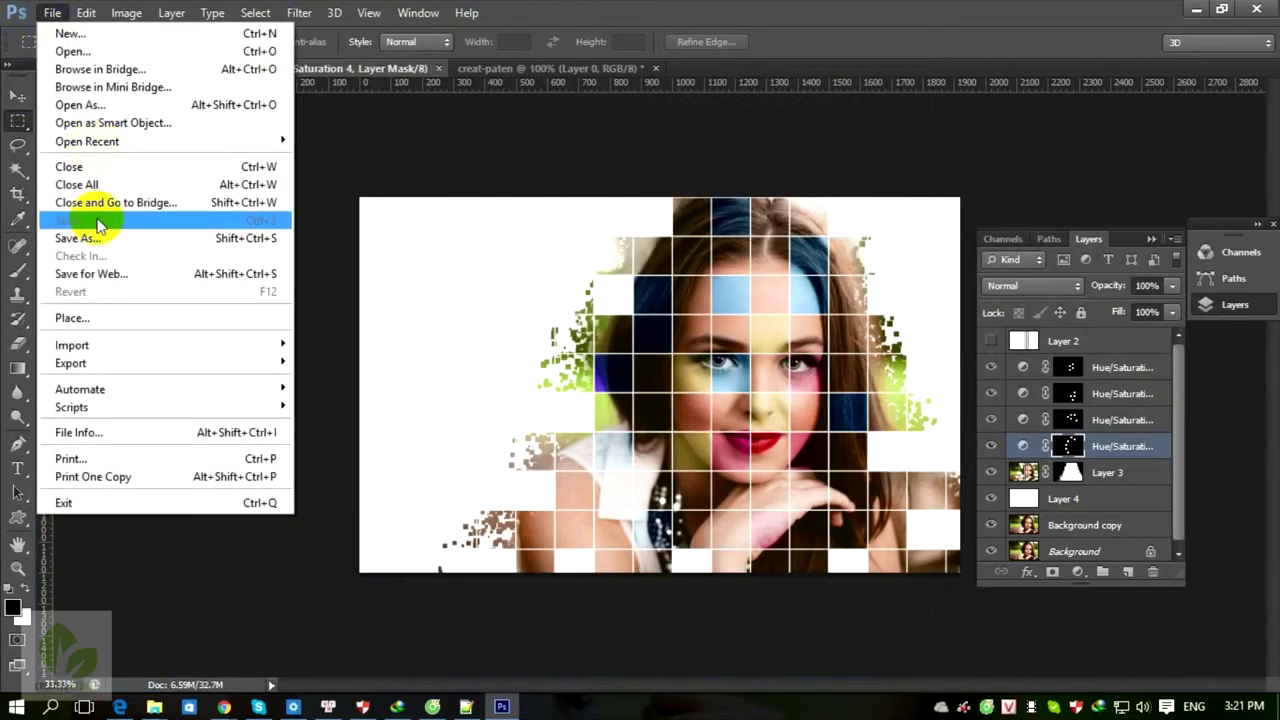
Save a JPEG copy named 'hieu' at maximum quality 12.
click(96, 242)
key(j)
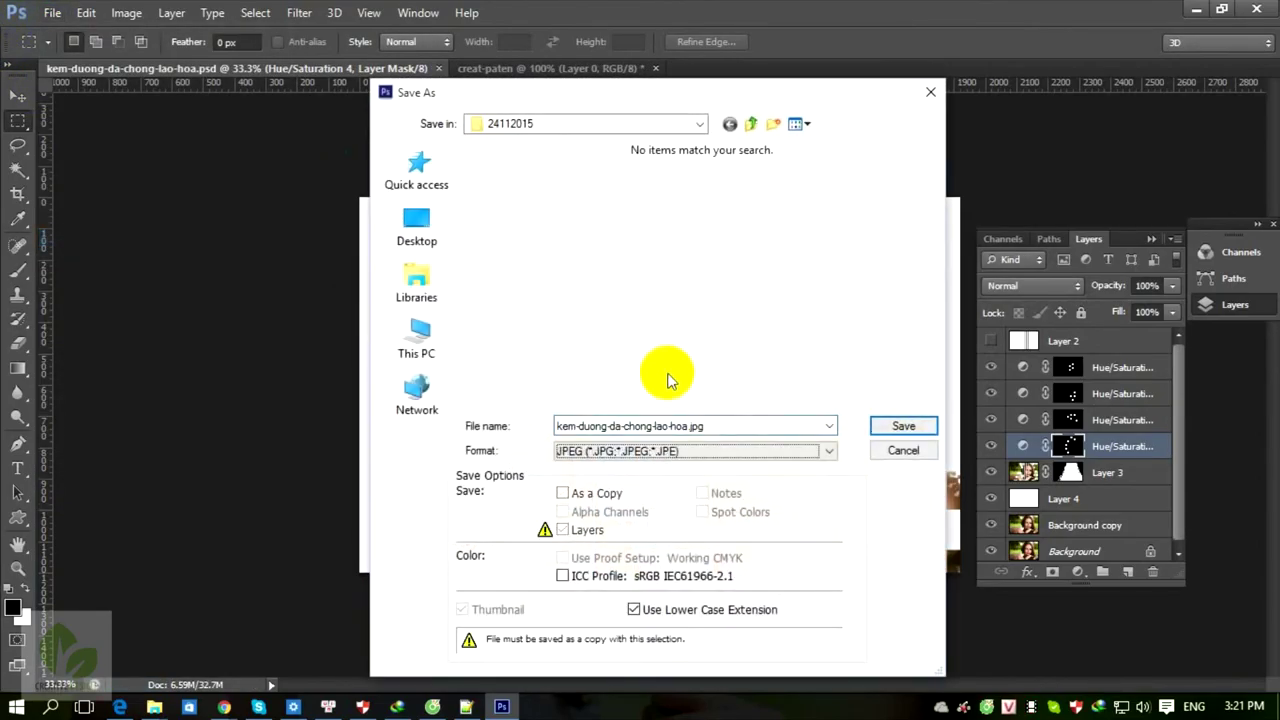
key(shift+Tab)
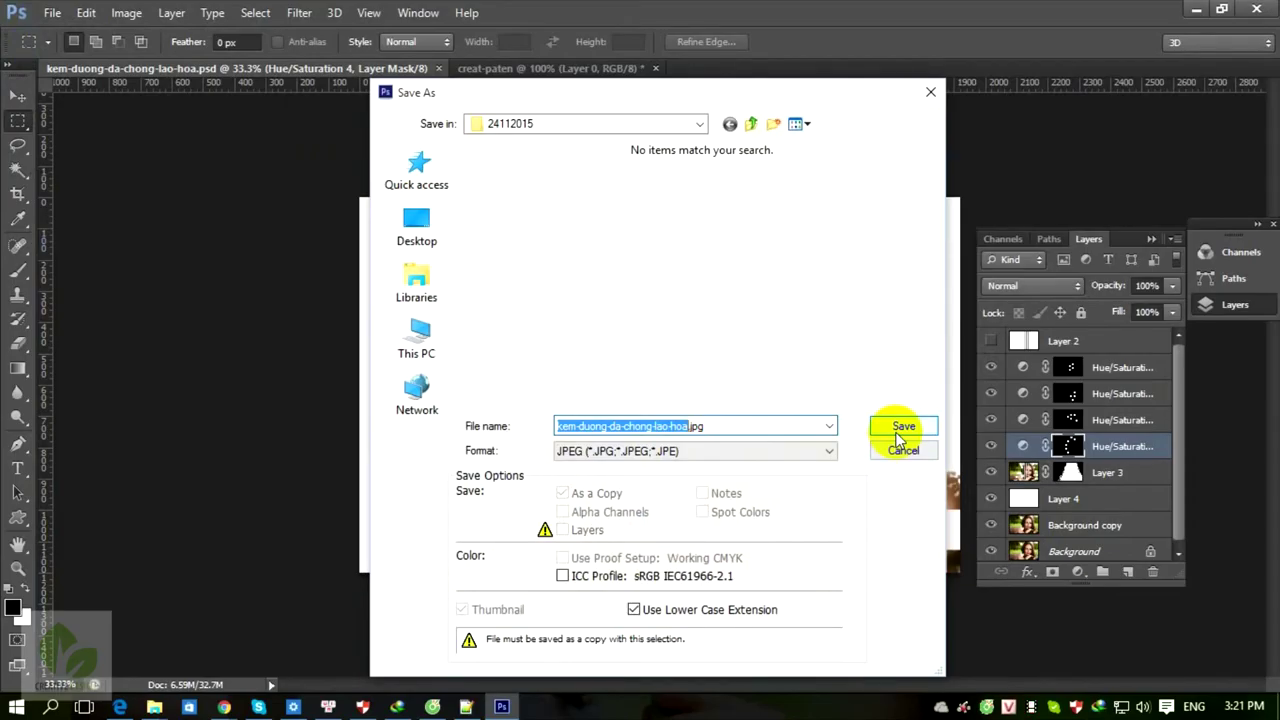
text(hieu-ung-anh-square-brush)
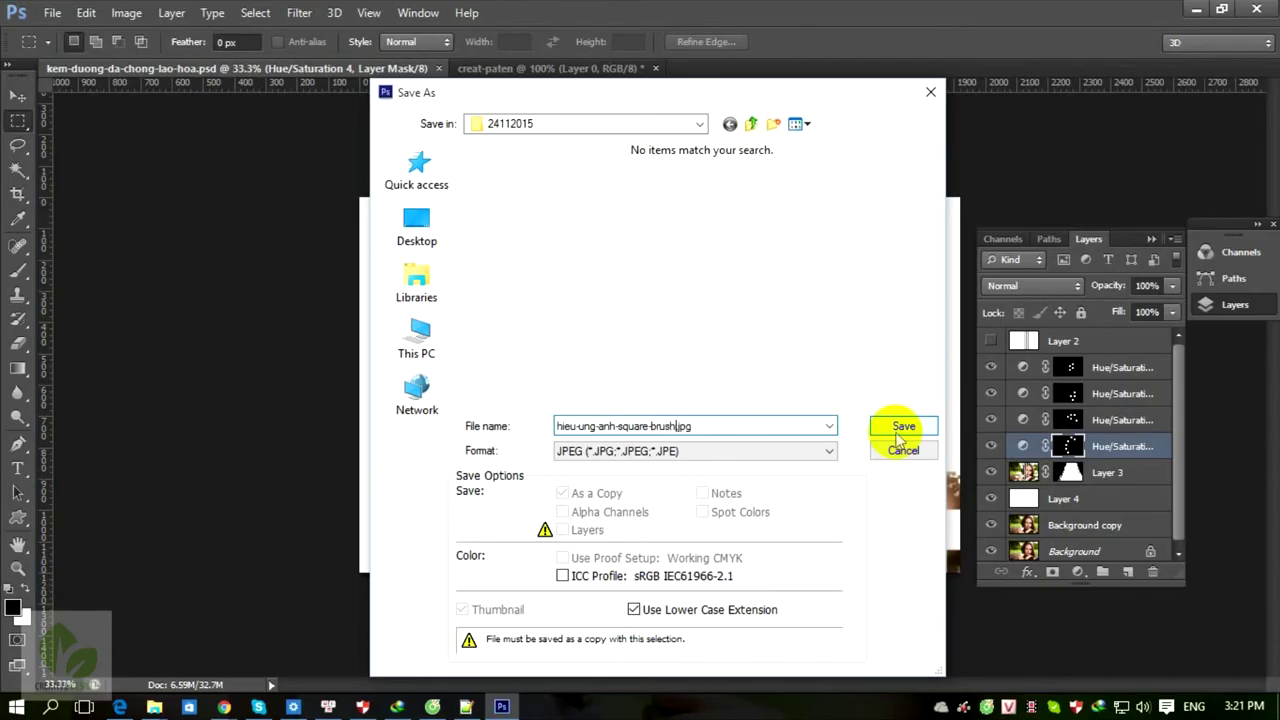
click(903, 426)
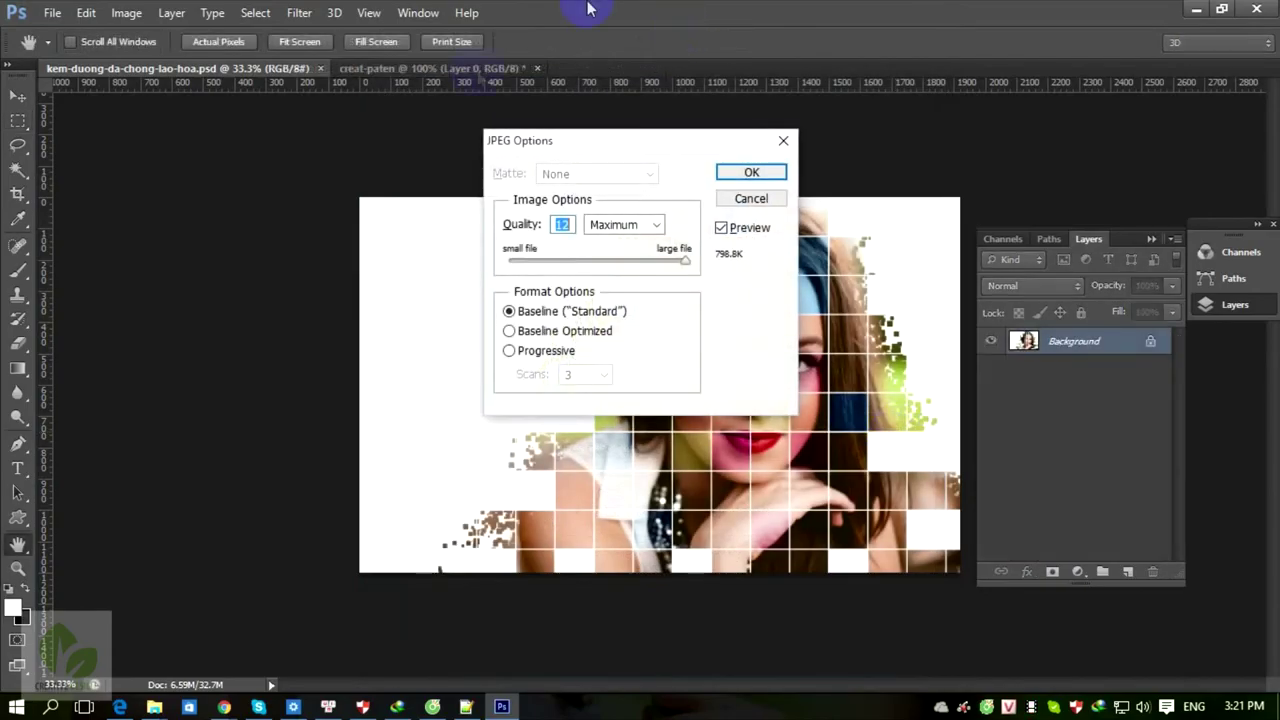
click(750, 175)
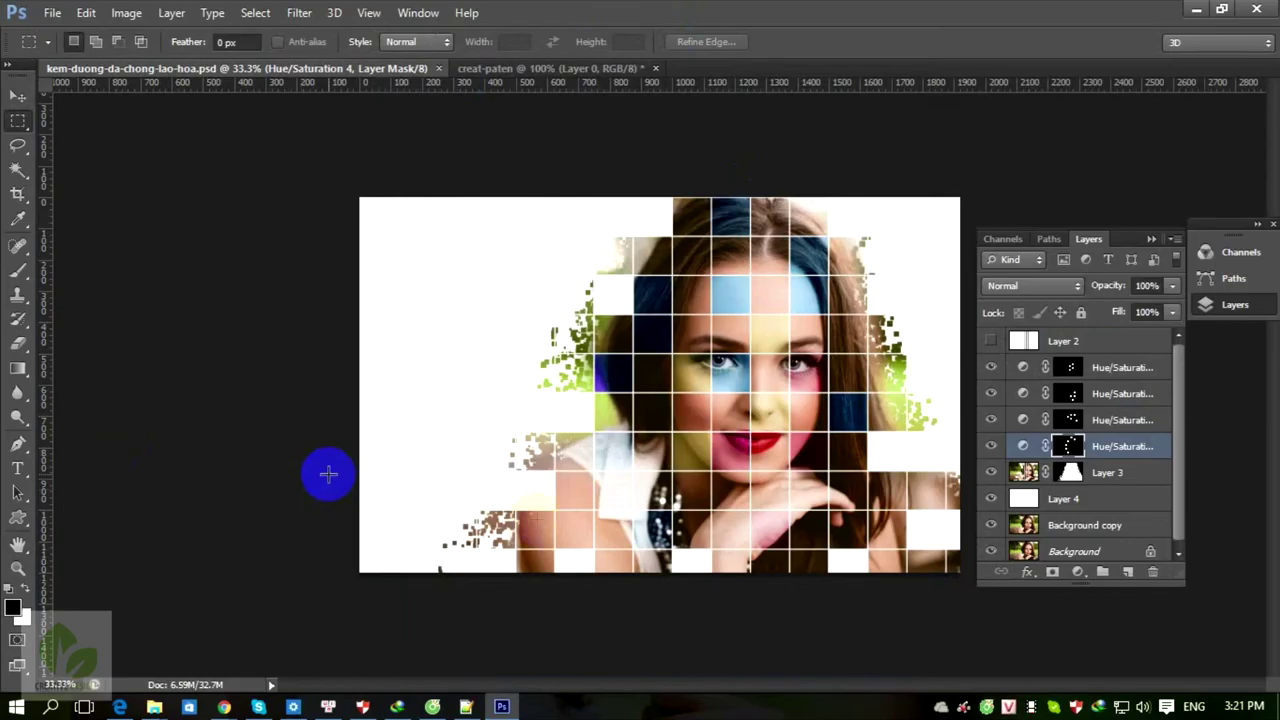
click(583, 470)
click(780, 490)
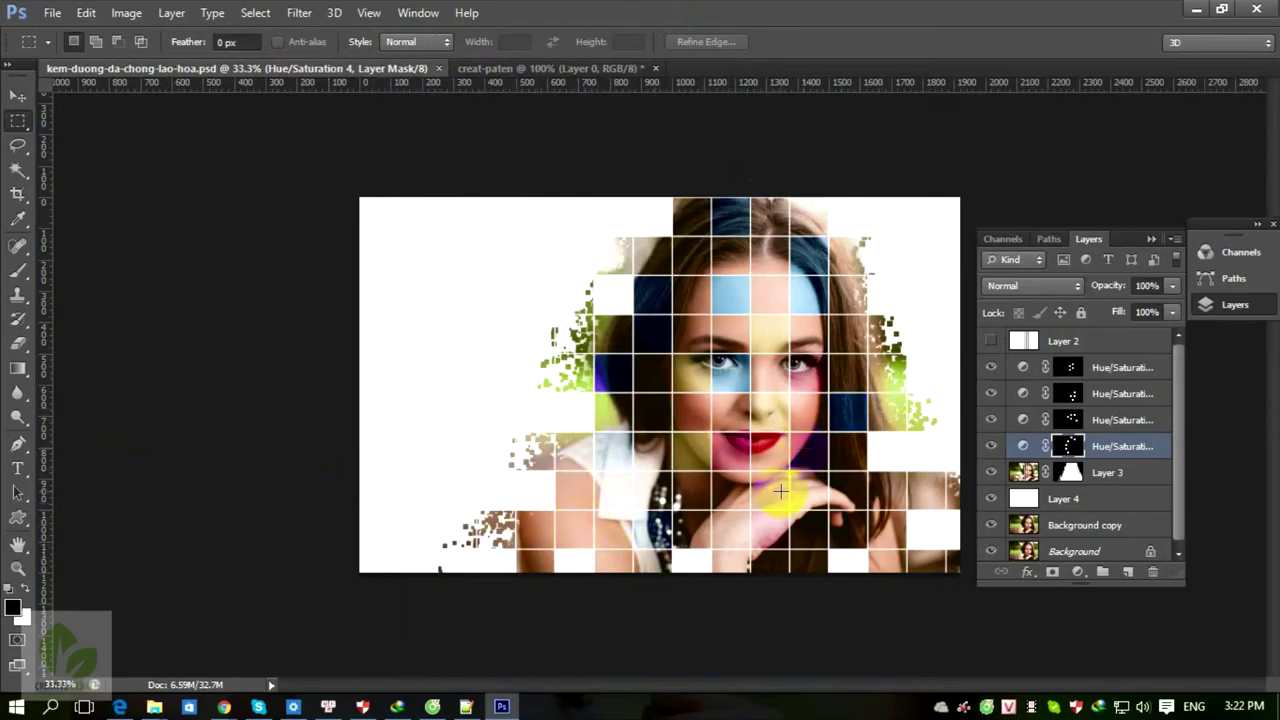
right_click(670, 626)
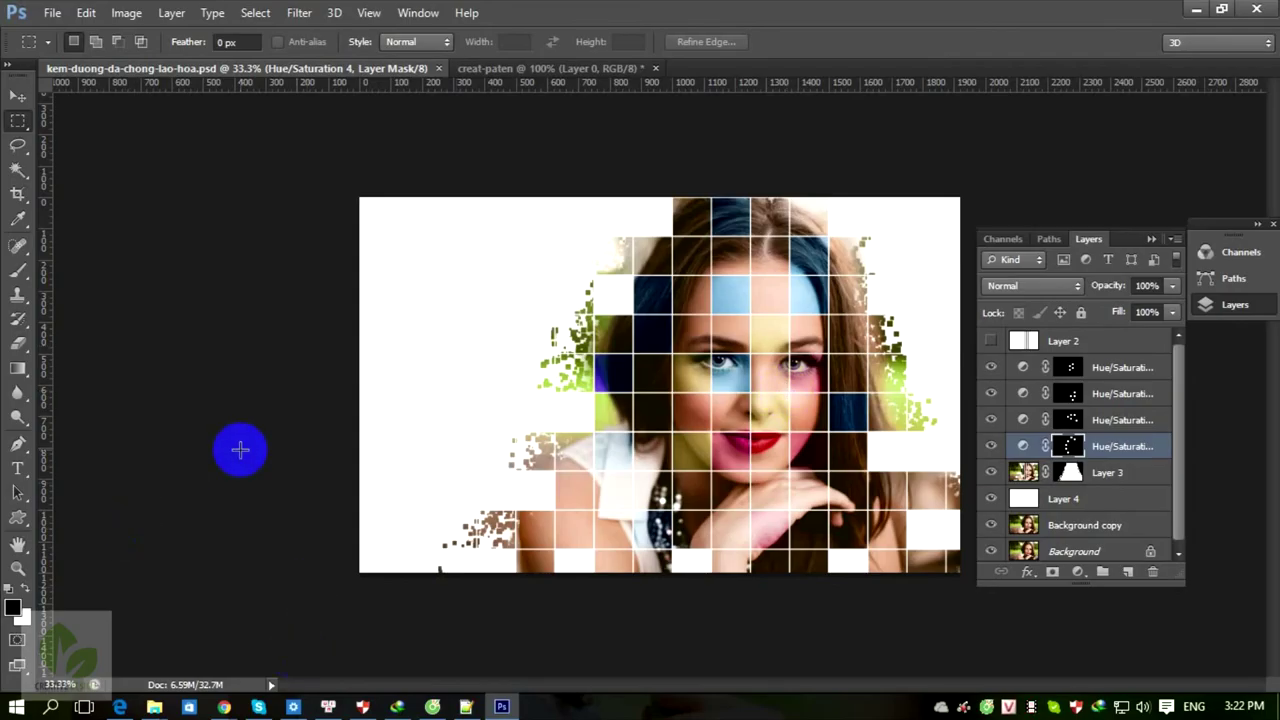